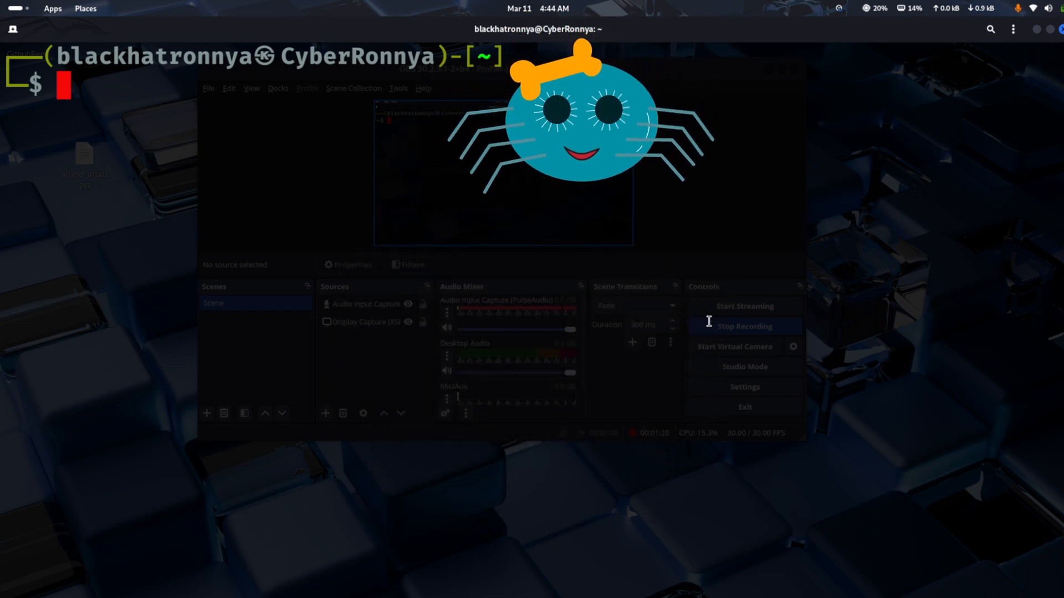
Begin the terminal command that starts SpiderFoot with its listen option: spiderfoot -l
{"action": "type", "text": "spiderf"}
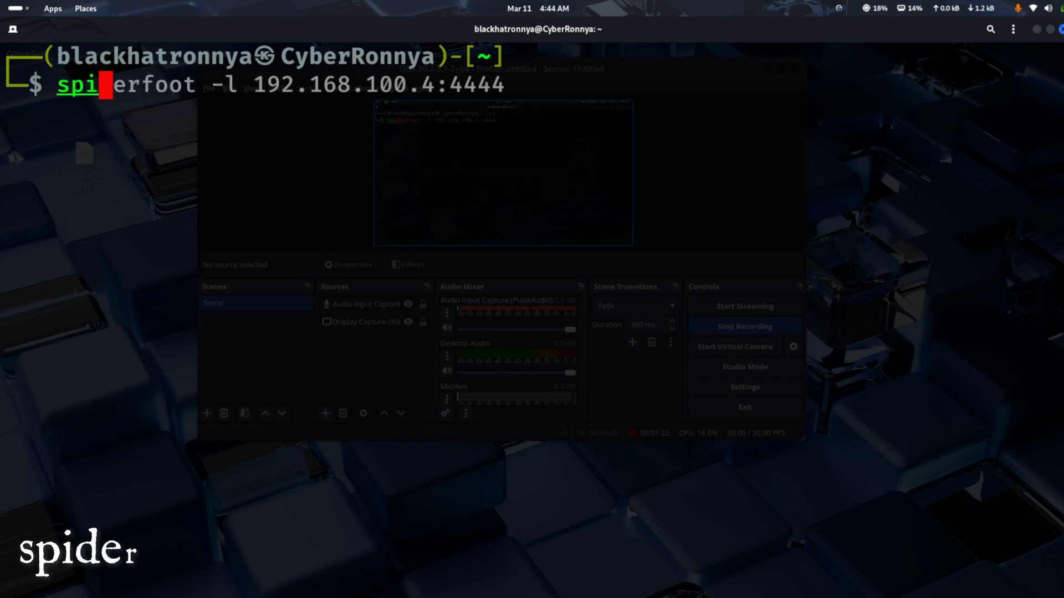
{"action": "type", "text": "oot "}
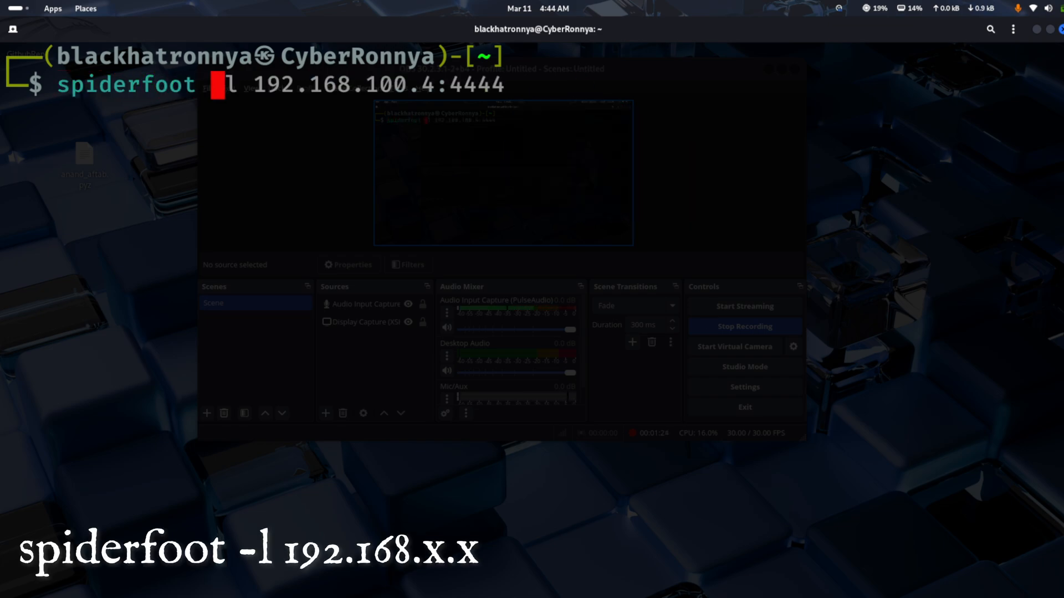
{"action": "type", "text": "-l"}
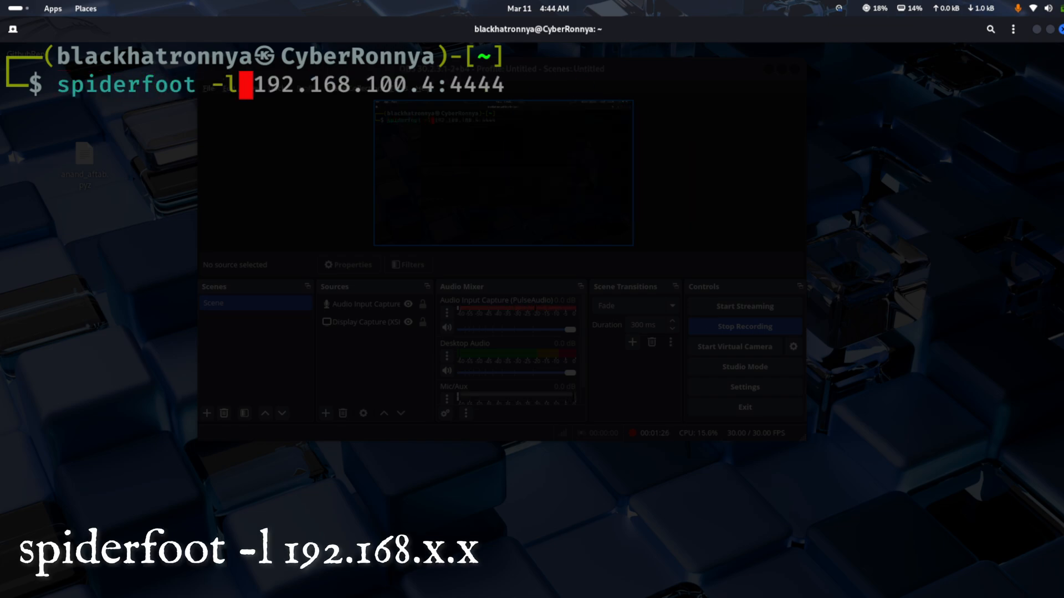
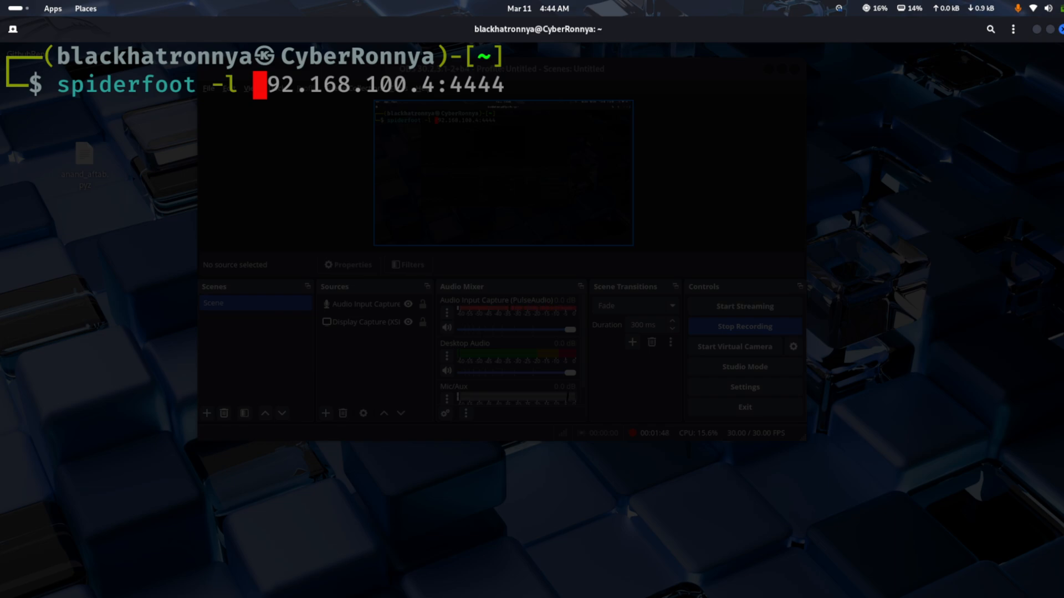
Open a second terminal tab, enlarge its text, and run ifconfig there
{"action": "key", "text": "ctrl+shift+t"}
{"action": "key", "text": "ctrl+plus"}
{"action": "key", "text": "ctrl+plus"}
{"action": "key", "text": "ctrl+plus"}
{"action": "key", "text": "ctrl+plus"}
{"action": "key", "text": "ctrl+plus"}
{"action": "key", "text": "ctrl+plus"}
{"action": "key", "text": "ctrl+plus"}
{"action": "key", "text": "ctrl+plus"}
{"action": "key", "text": "ctrl+plus"}
{"action": "key", "text": "ctrl+plus"}
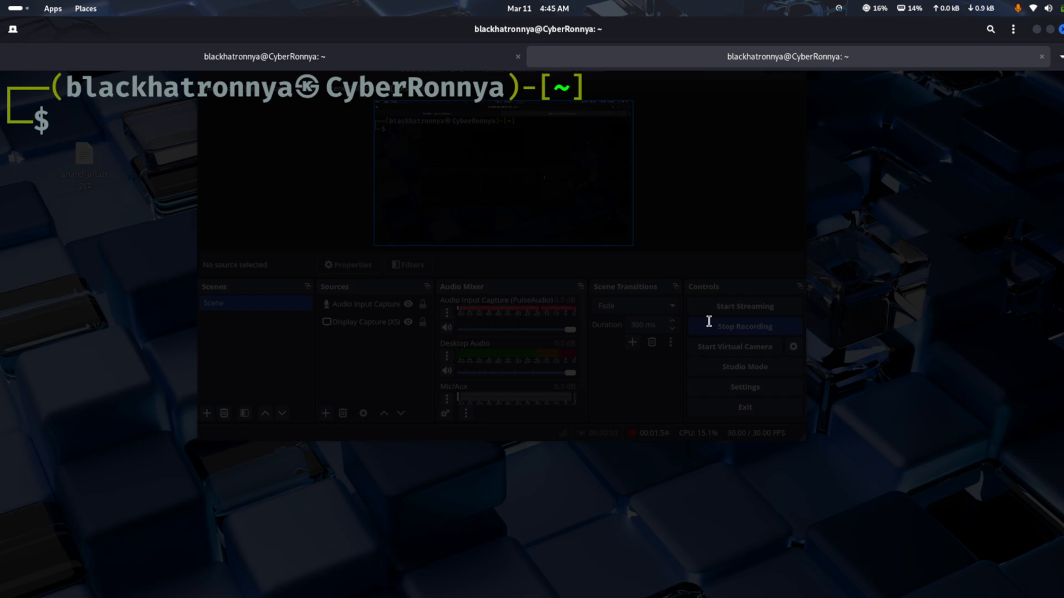
{"action": "type", "text": "iconfig"}
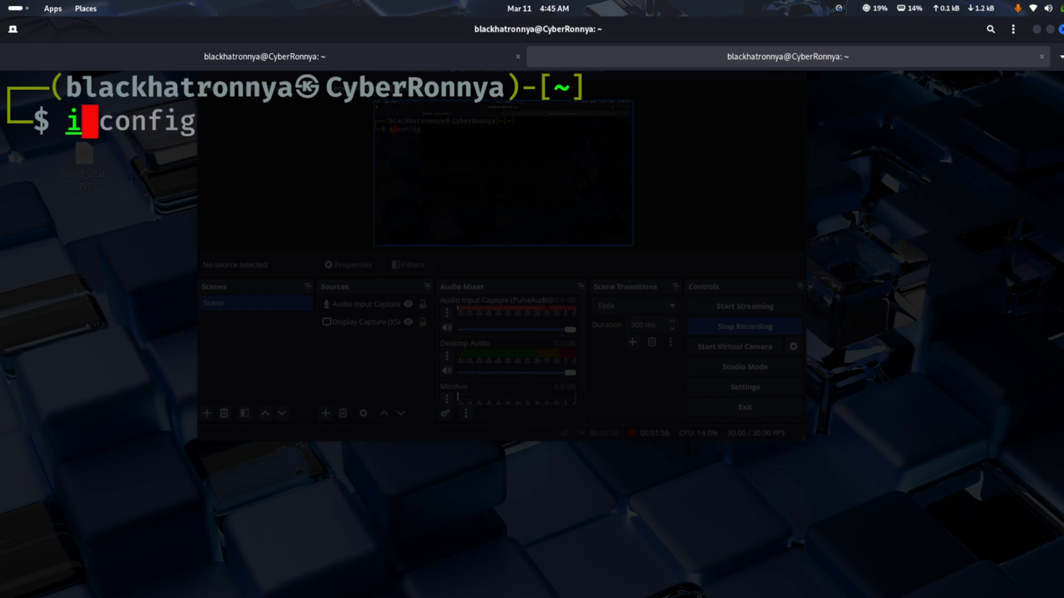
{"action": "key", "text": "Left"}
{"action": "key", "text": "Left"}
{"action": "key", "text": "Left"}
{"action": "key", "text": "Left"}
{"action": "key", "text": "Left"}
{"action": "key", "text": "Left"}
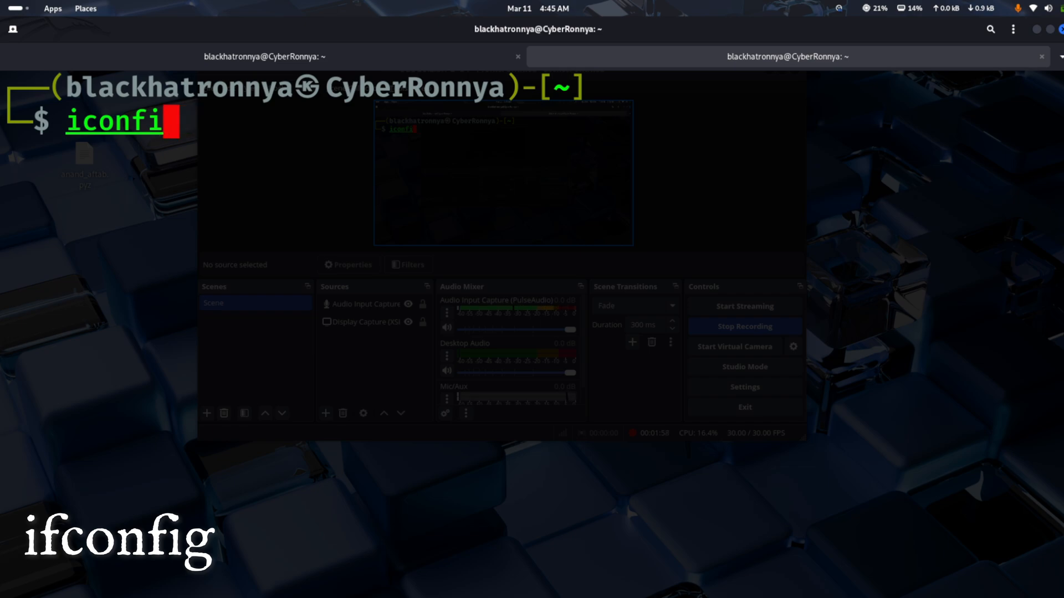
{"action": "type", "text": "f"}
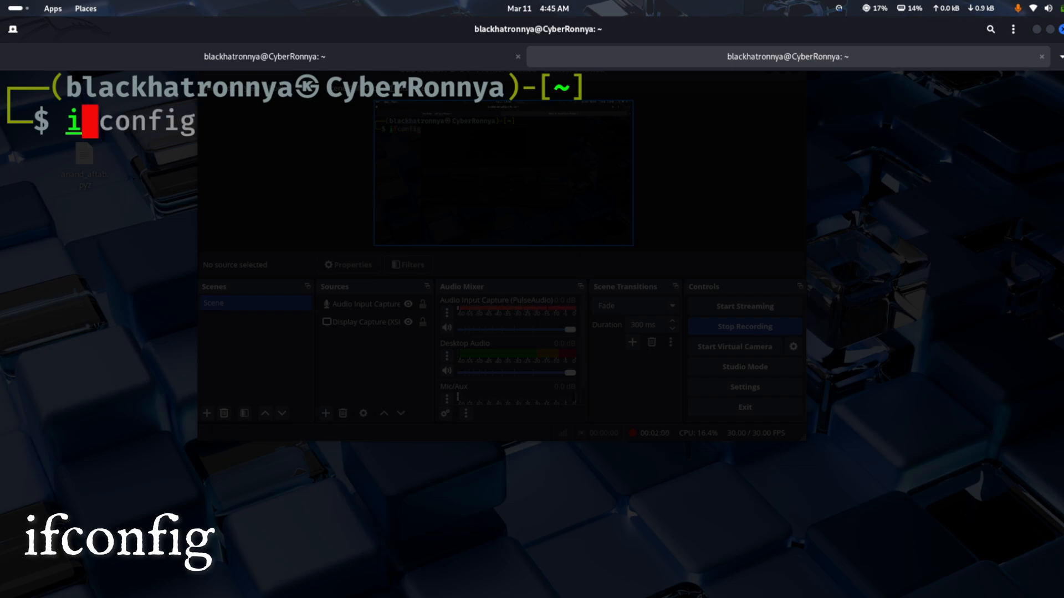
{"action": "key", "text": "End"}
{"action": "key", "text": "Return"}
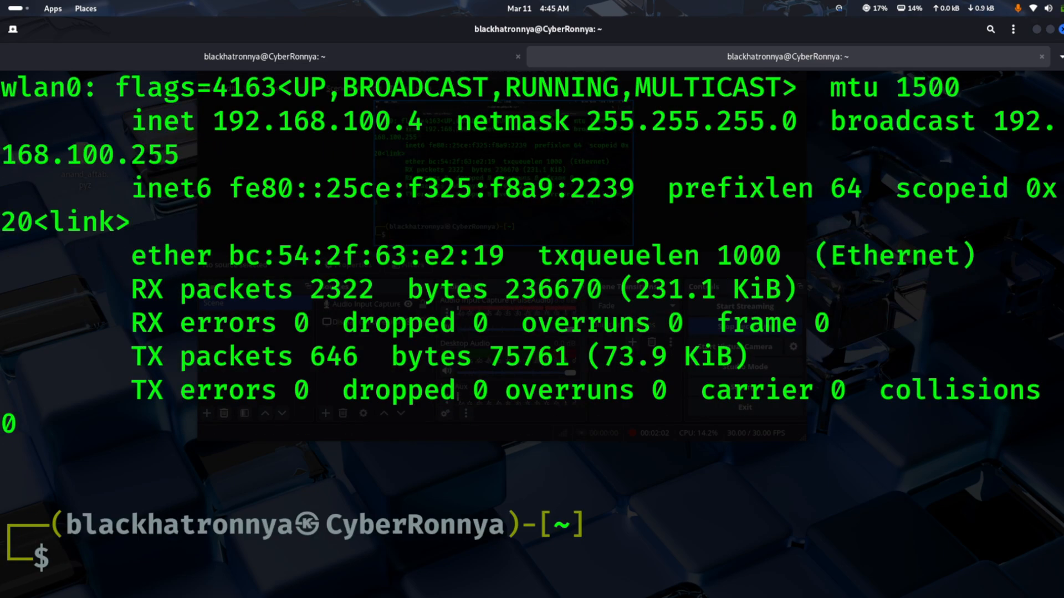
Examine the wlan0 entry in the ifconfig output for the machine's local inet address
{"action": "scroll", "coordinate": [649, 289], "scroll_direction": "up", "scroll_amount": 2}
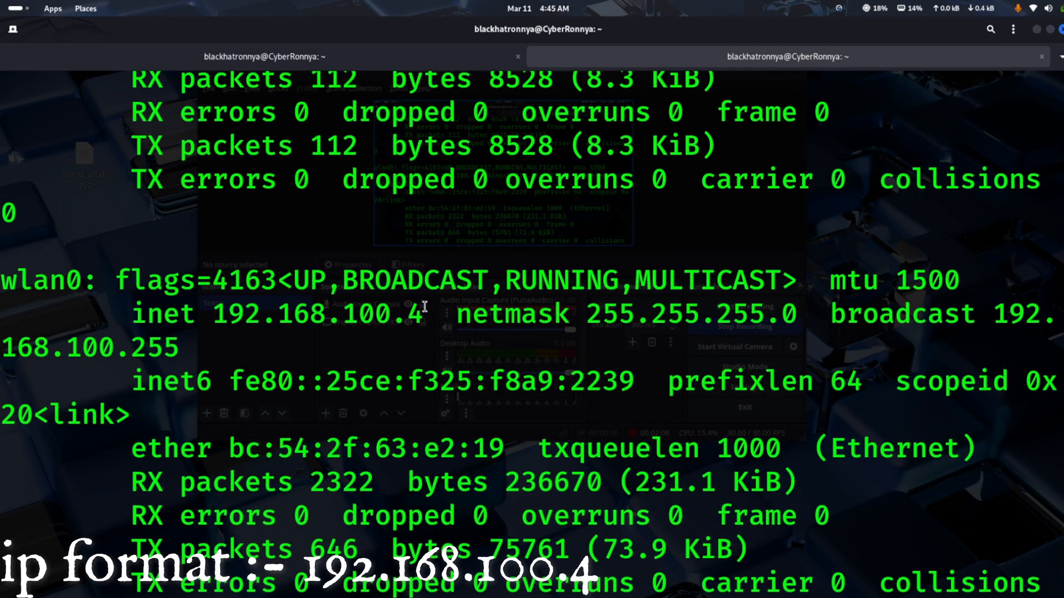
{"action": "left_click_drag", "start_coordinate": [424, 306], "coordinate": [216, 308]}
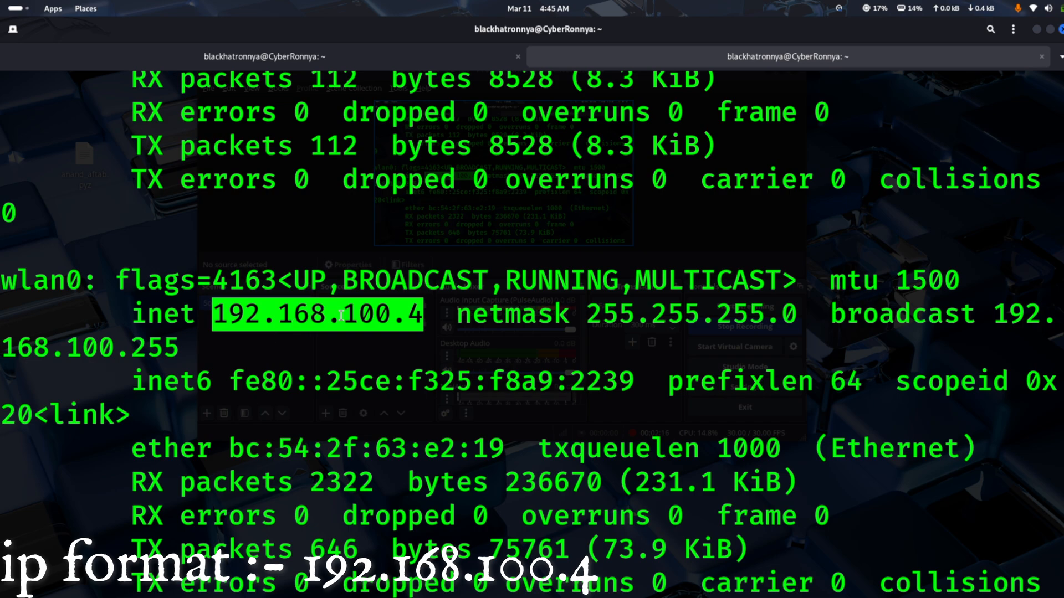
{"action": "left_click", "coordinate": [352, 342]}
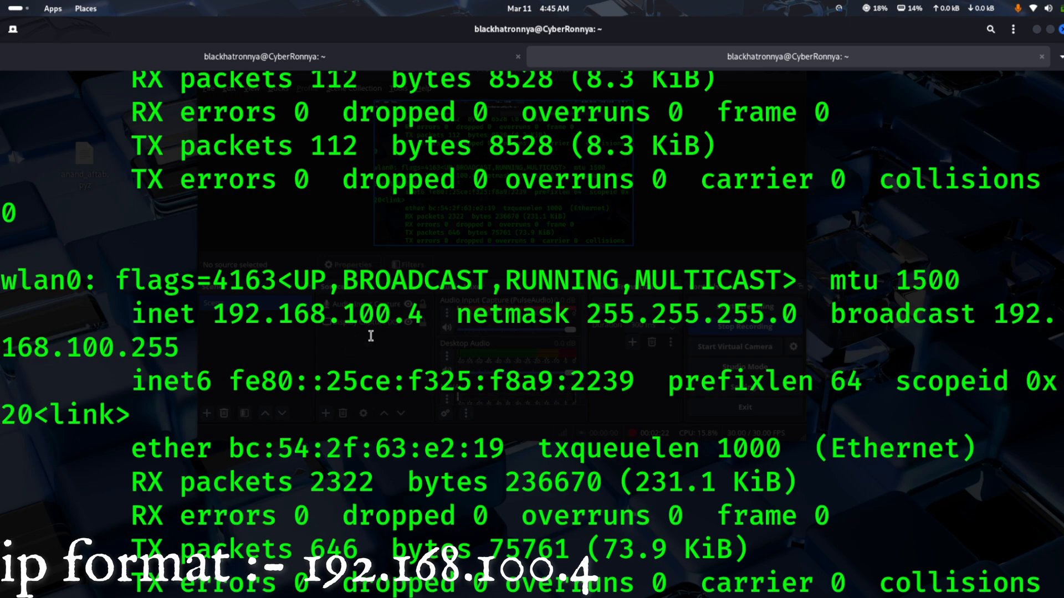
{"action": "double_click", "coordinate": [416, 317]}
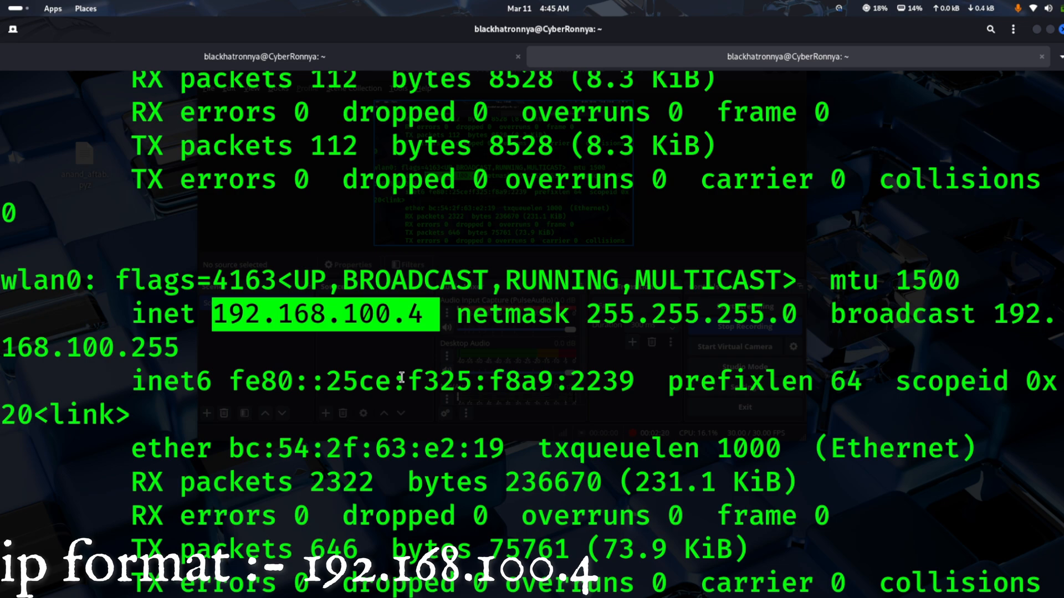
{"action": "left_click", "coordinate": [409, 351]}
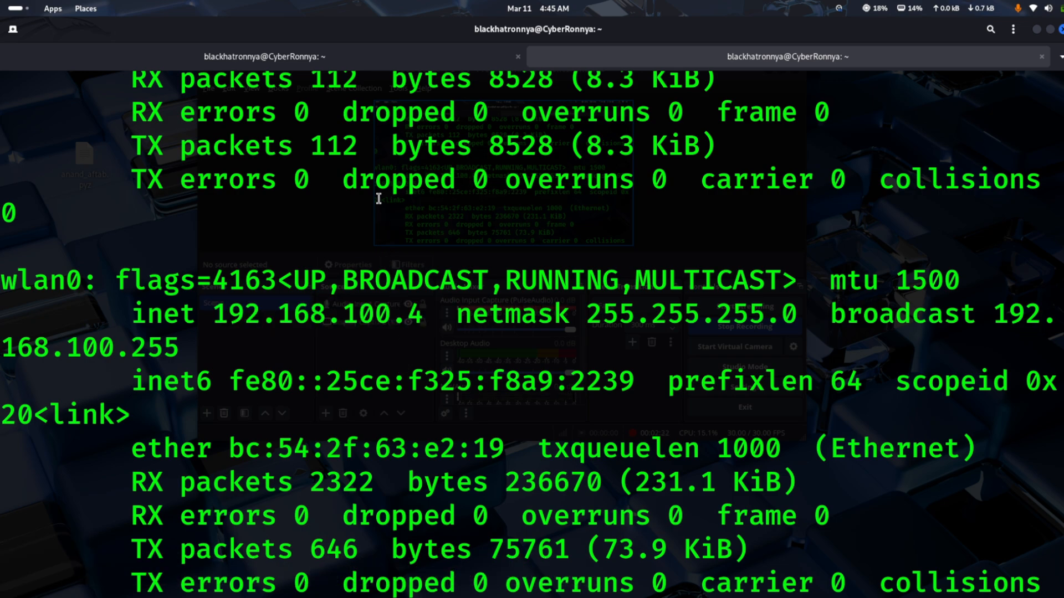
Return to the first terminal tab, complete the command as spiderfoot -l 192.168.100.4:4444, and run it
{"action": "left_click", "coordinate": [362, 60]}
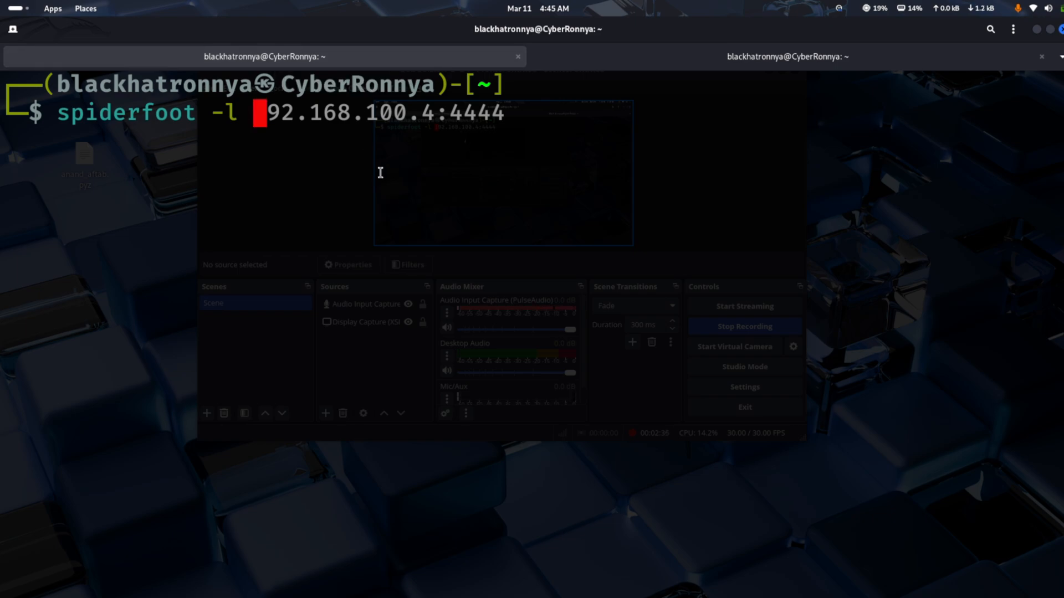
{"action": "key", "text": "End"}
{"action": "key", "text": "BackSpace"}
{"action": "key", "text": "BackSpace"}
{"action": "key", "text": "BackSpace"}
{"action": "key", "text": "BackSpace"}
{"action": "key", "text": "BackSpace"}
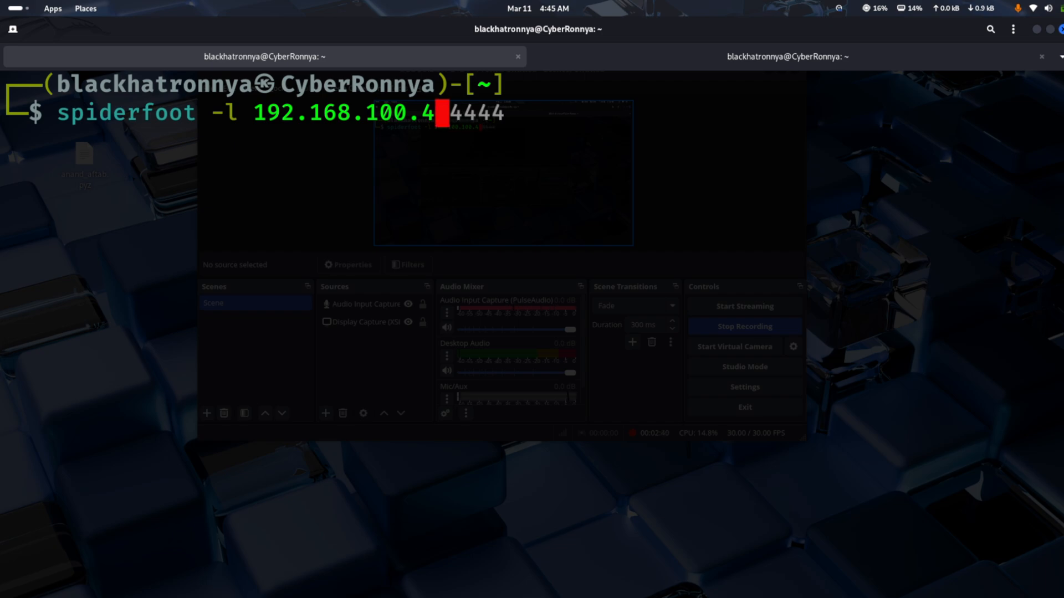
{"action": "type", "text": ":"}
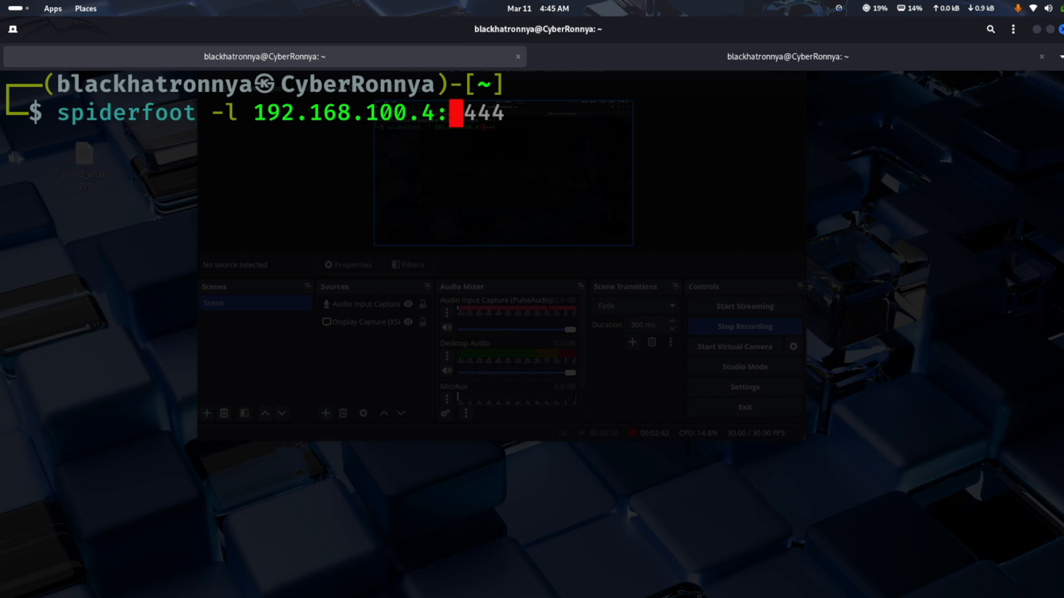
{"action": "type", "text": "444"}
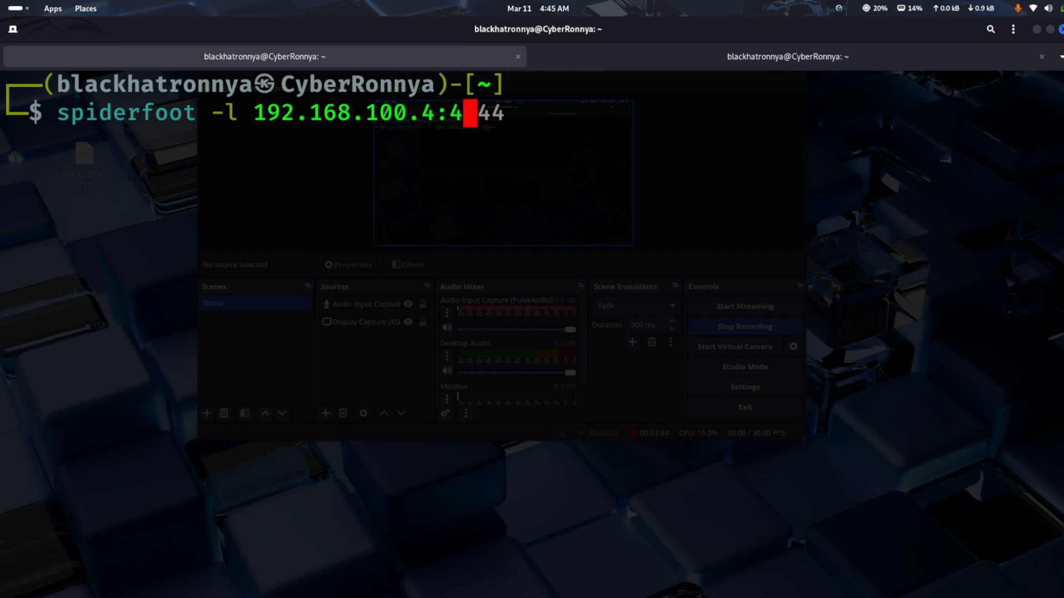
{"action": "type", "text": "4"}
{"action": "key", "text": "Return"}
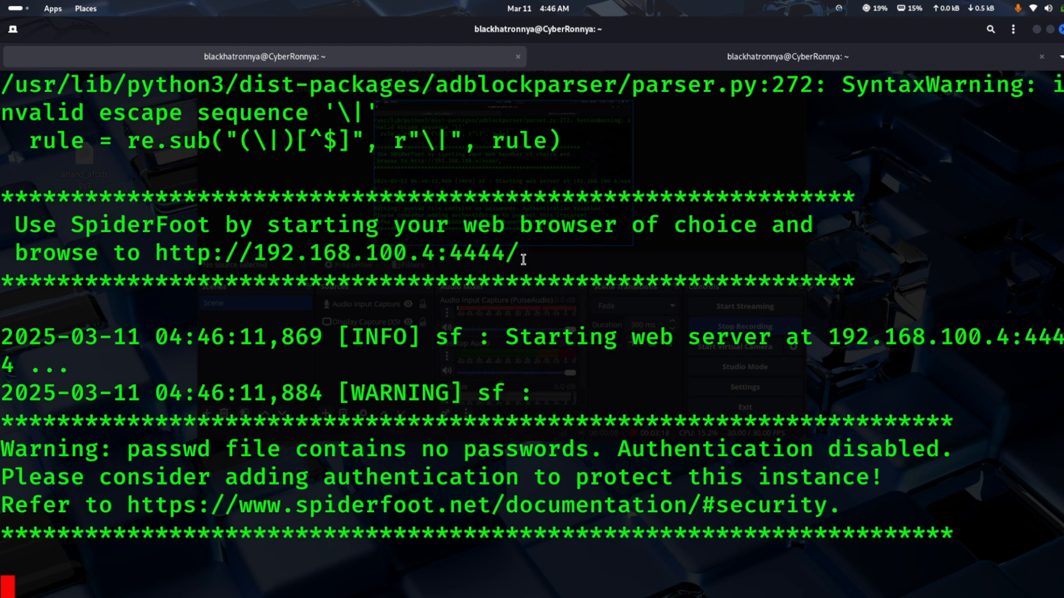
{"action": "left_click_drag", "start_coordinate": [521, 264], "coordinate": [450, 260]}
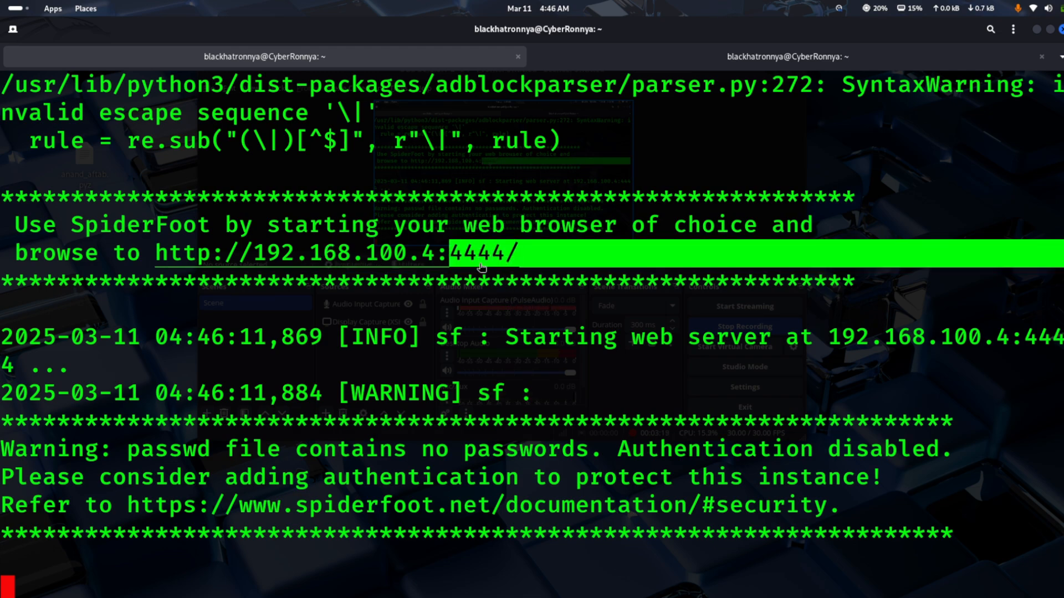
{"action": "left_click", "coordinate": [444, 259]}
{"action": "left_click_drag", "start_coordinate": [524, 256], "coordinate": [157, 264]}
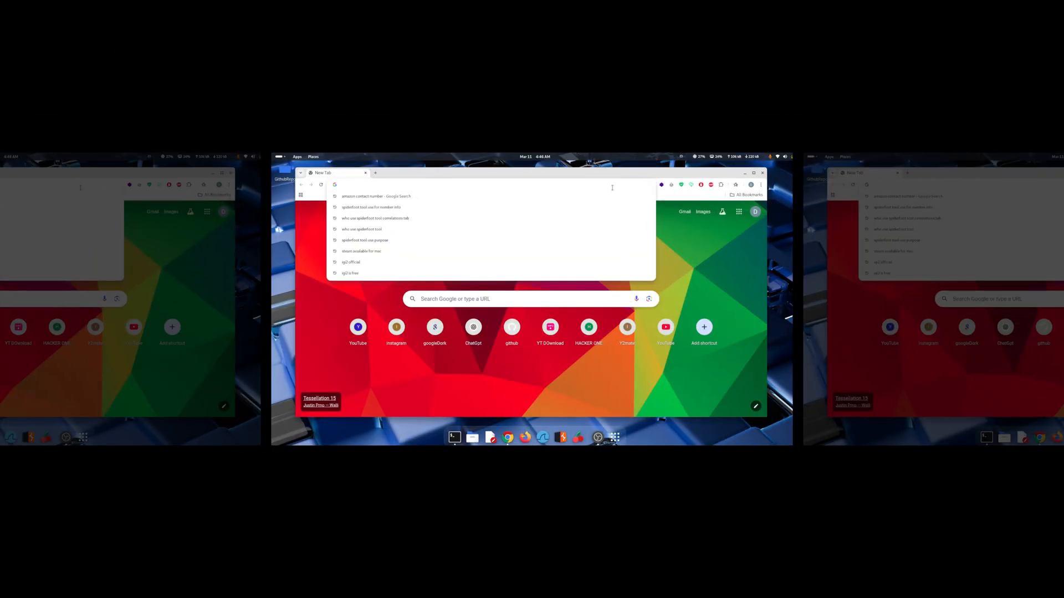
{"action": "type", "text": "http://192.168.100.4:4444/"}
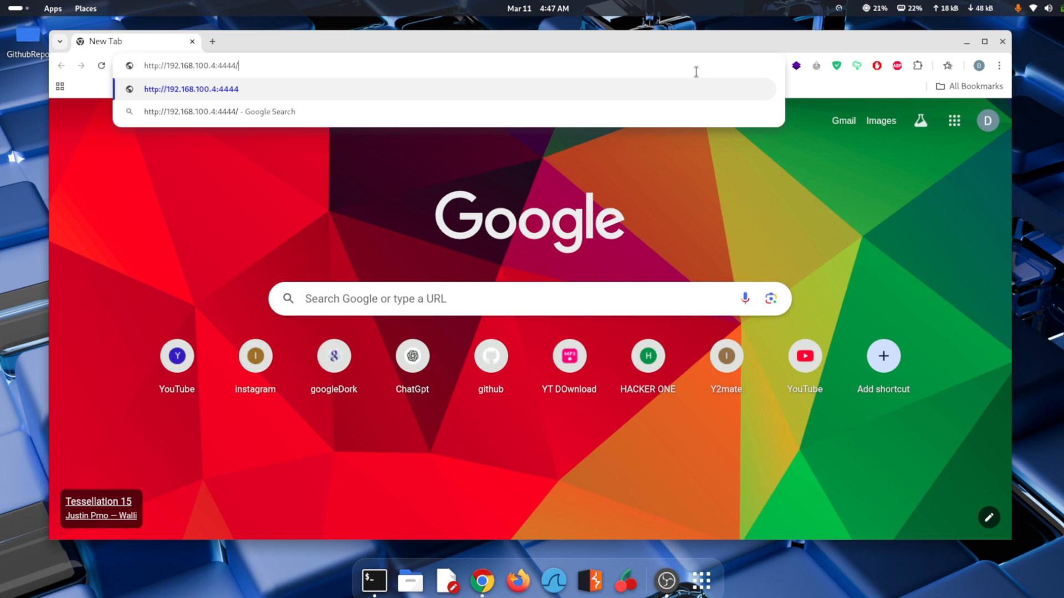
{"action": "key", "text": "Return"}
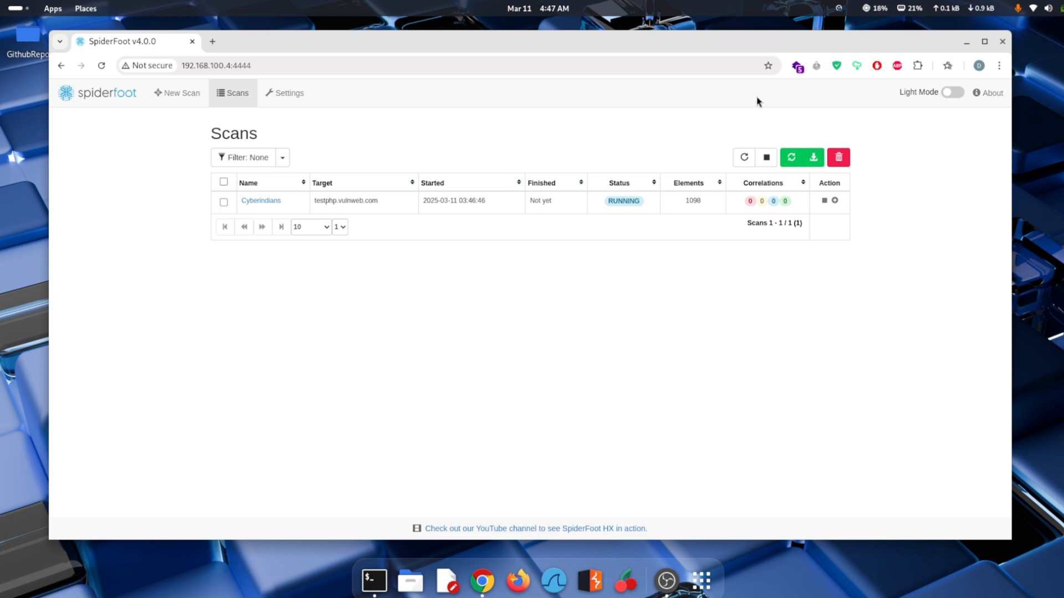
Maximize the browser window and enlarge the SpiderFoot Scans page
{"action": "left_click", "coordinate": [984, 41]}
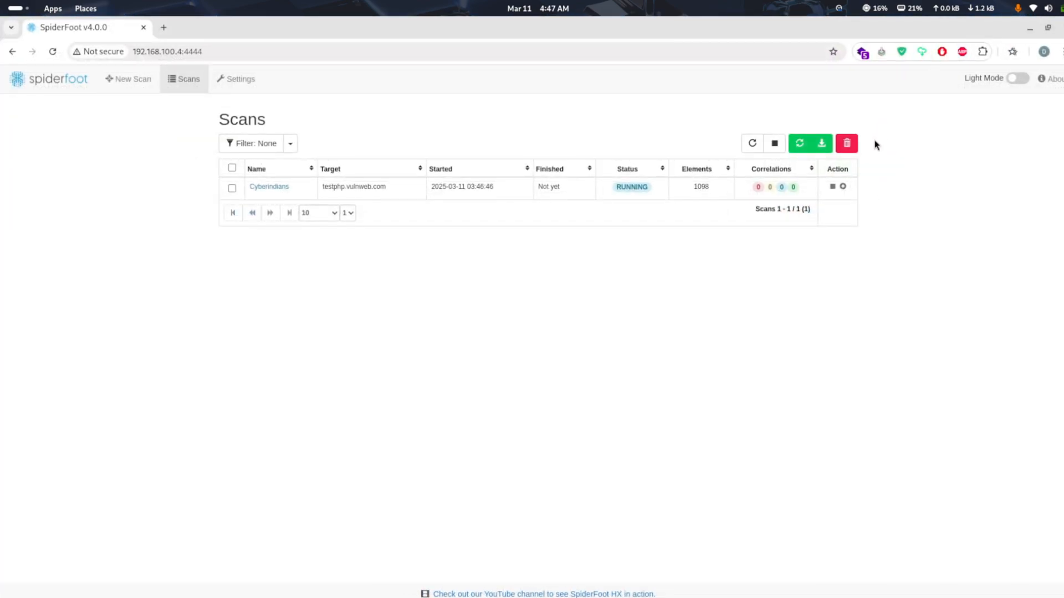
{"action": "left_click", "coordinate": [807, 150]}
{"action": "key", "text": "ctrl+plus"}
{"action": "key", "text": "ctrl+plus"}
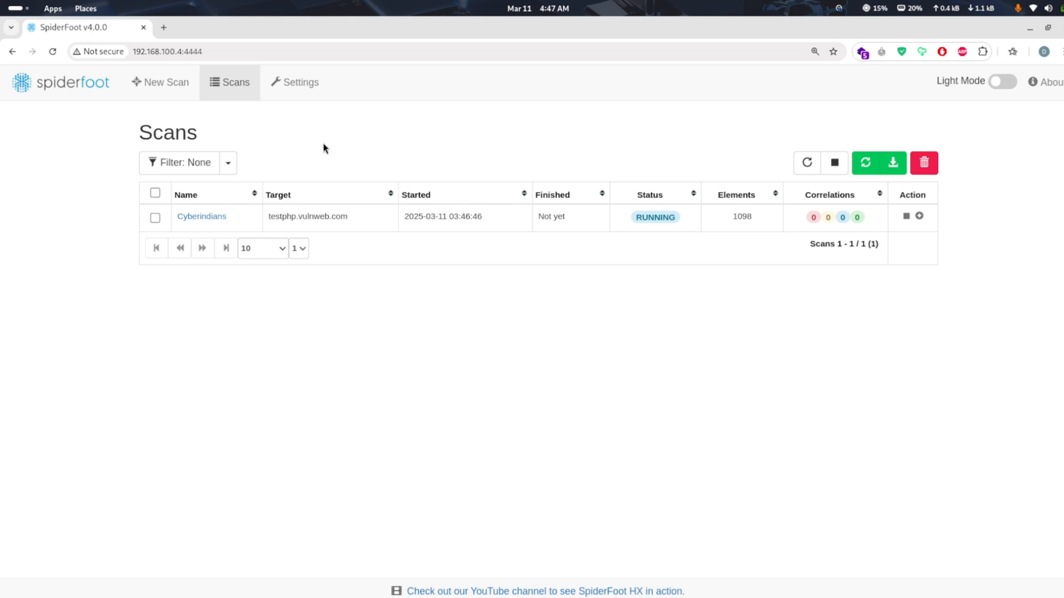
Open the New Scan form and set the scan name to cyberindians_training
{"action": "left_click", "coordinate": [173, 95]}
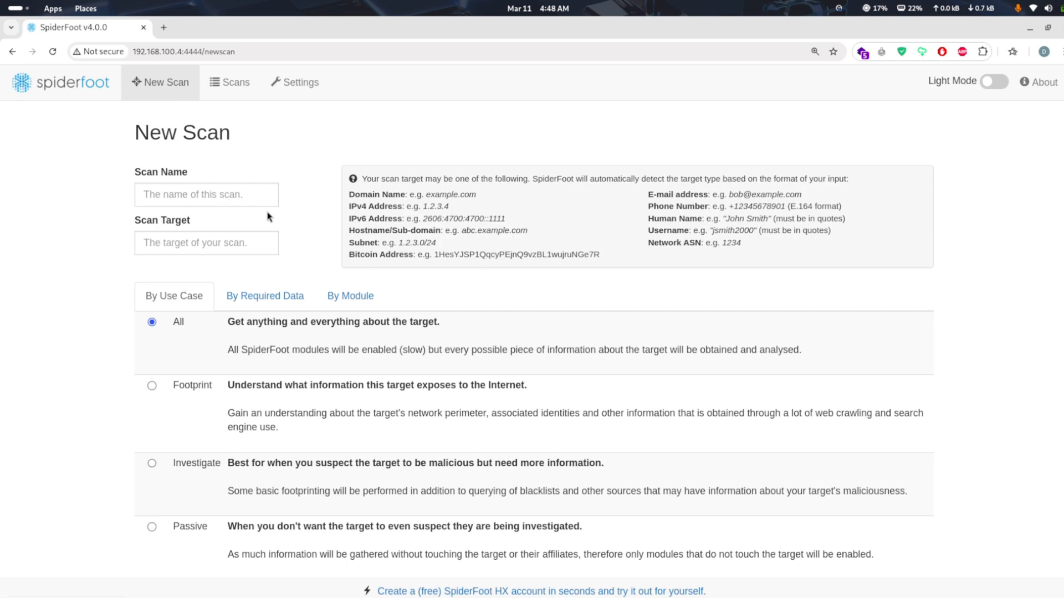
{"action": "left_click", "coordinate": [222, 193]}
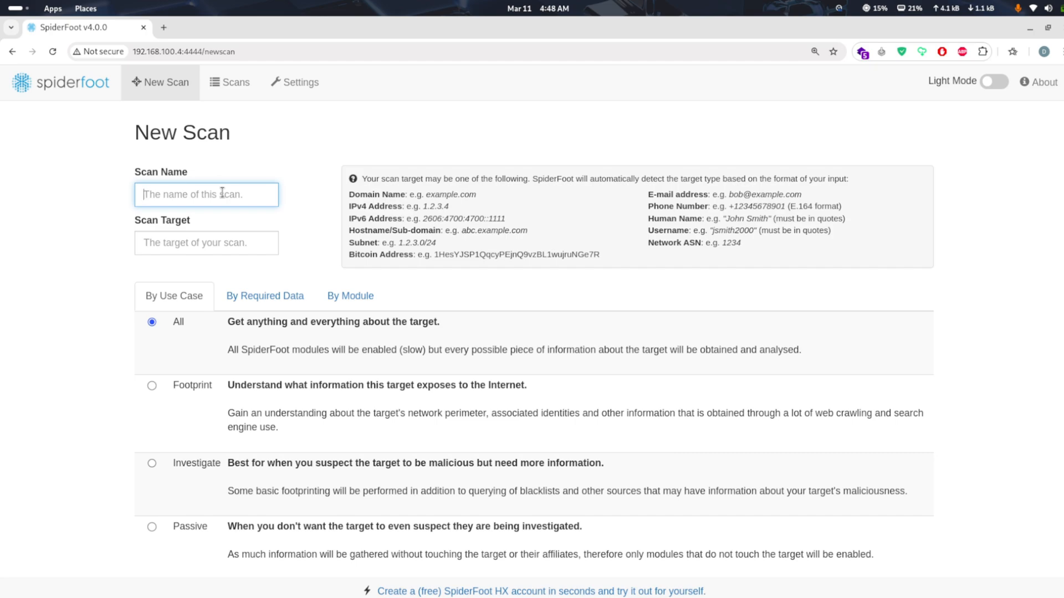
{"action": "type", "text": "cyberindians"}
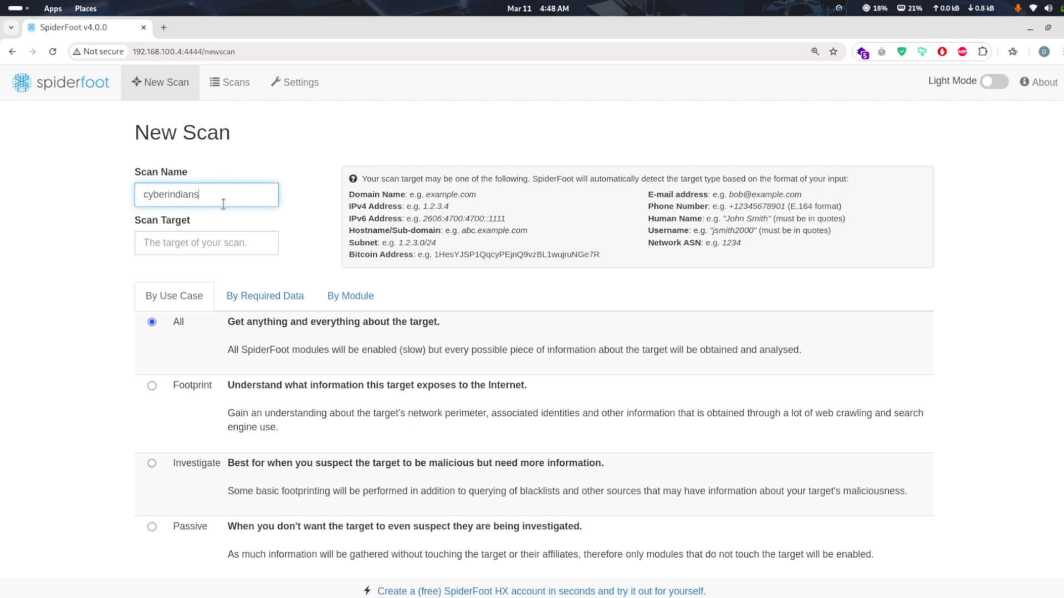
{"action": "type", "text": "_training"}
{"action": "left_click", "coordinate": [181, 249]}
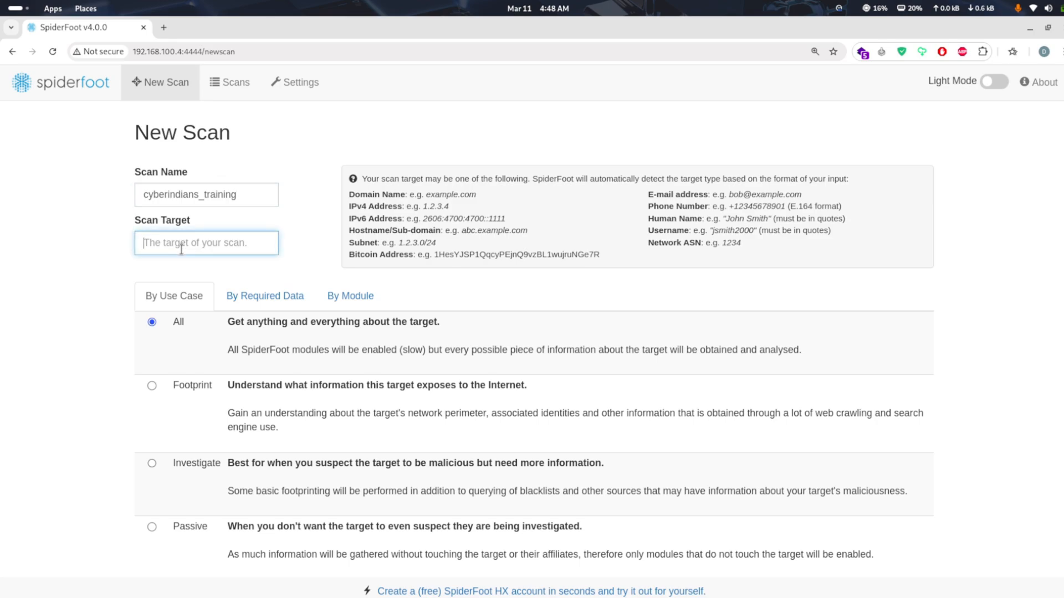
Search Google for "intitle http" in a new browser tab
{"action": "left_click", "coordinate": [166, 26]}
{"action": "left_click", "coordinate": [210, 50]}
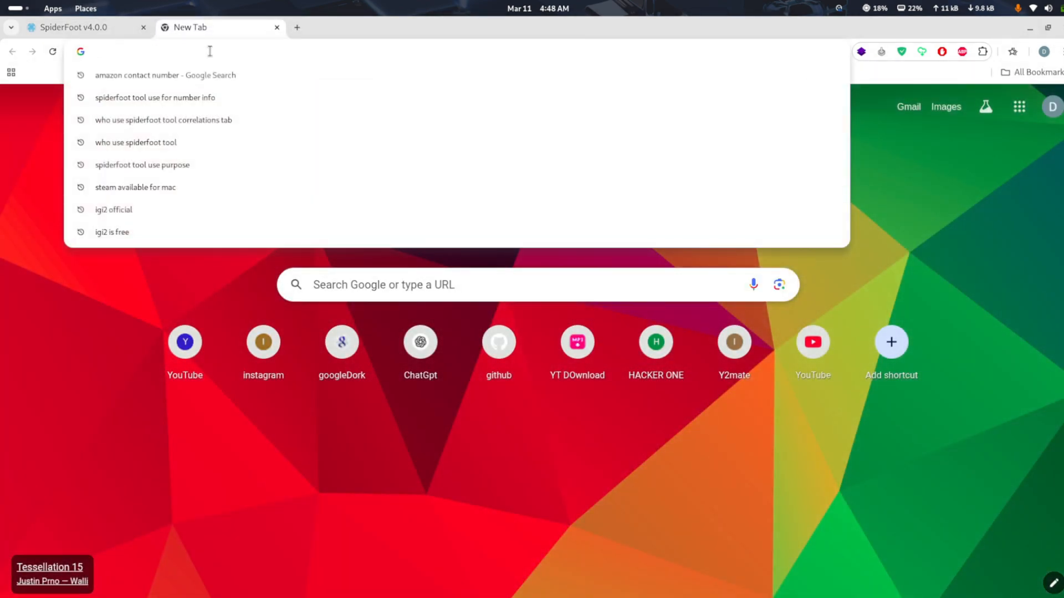
{"action": "type", "text": "inti"}
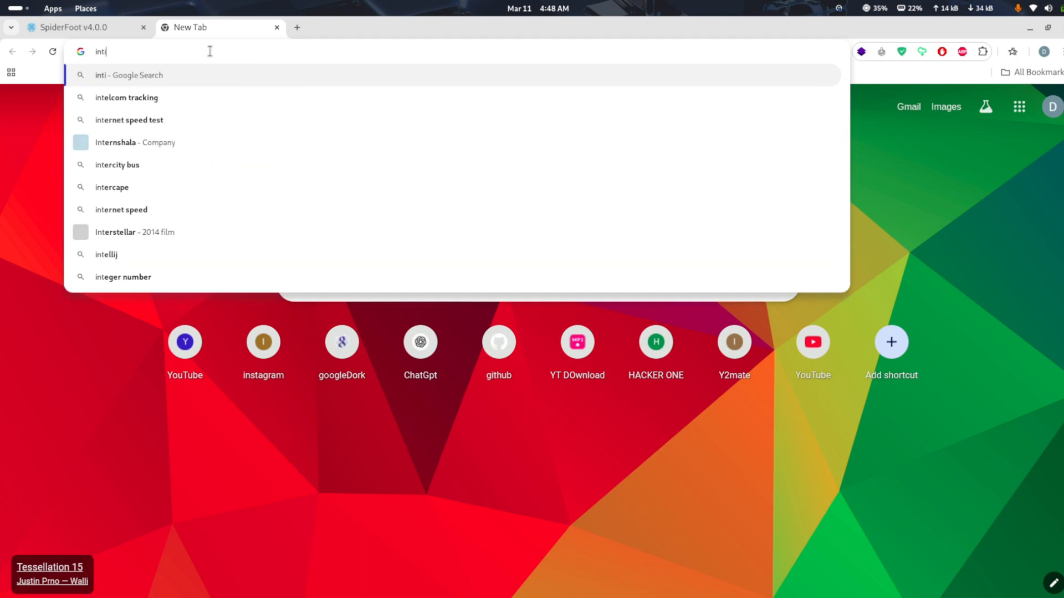
{"action": "type", "text": "tle"}
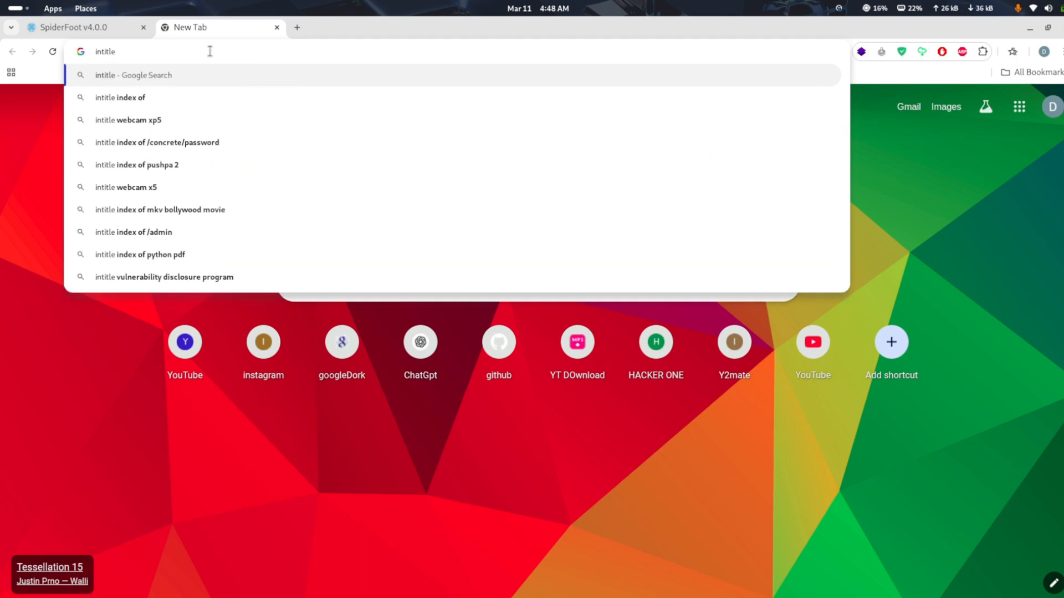
{"action": "type", "text": " http"}
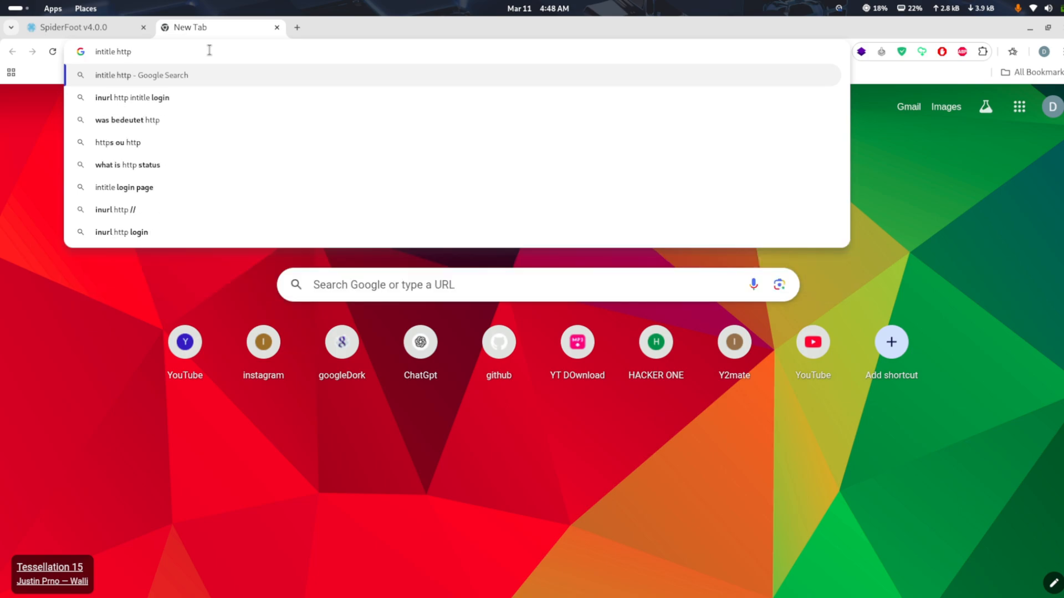
{"action": "key", "text": "Return"}
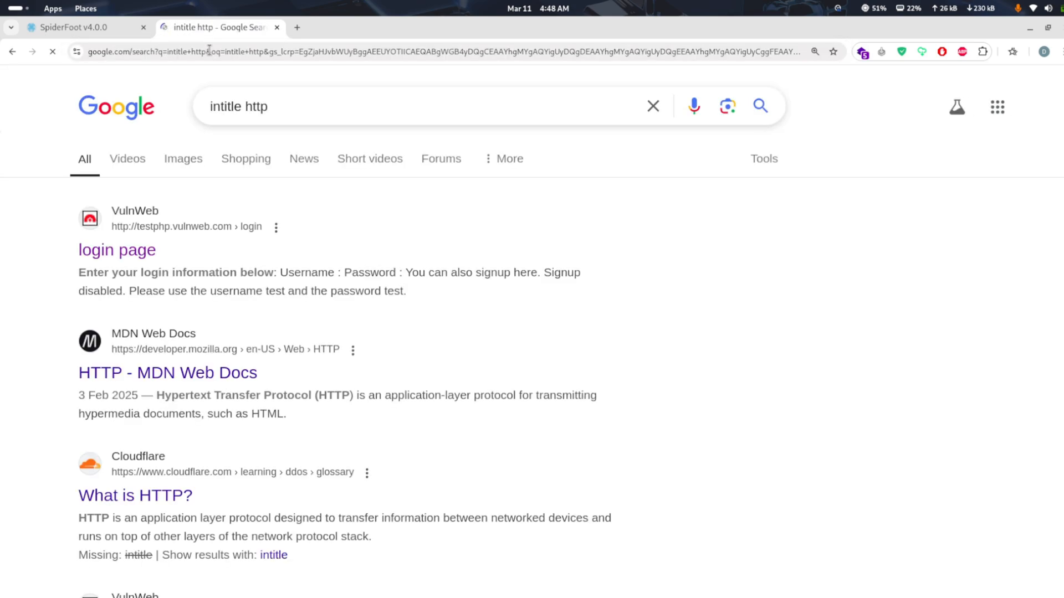
Look through the results, run the related search "Intitle http login", and open the vbsca.ca Login Test result
{"action": "scroll", "coordinate": [199, 290], "scroll_direction": "down", "scroll_amount": 10}
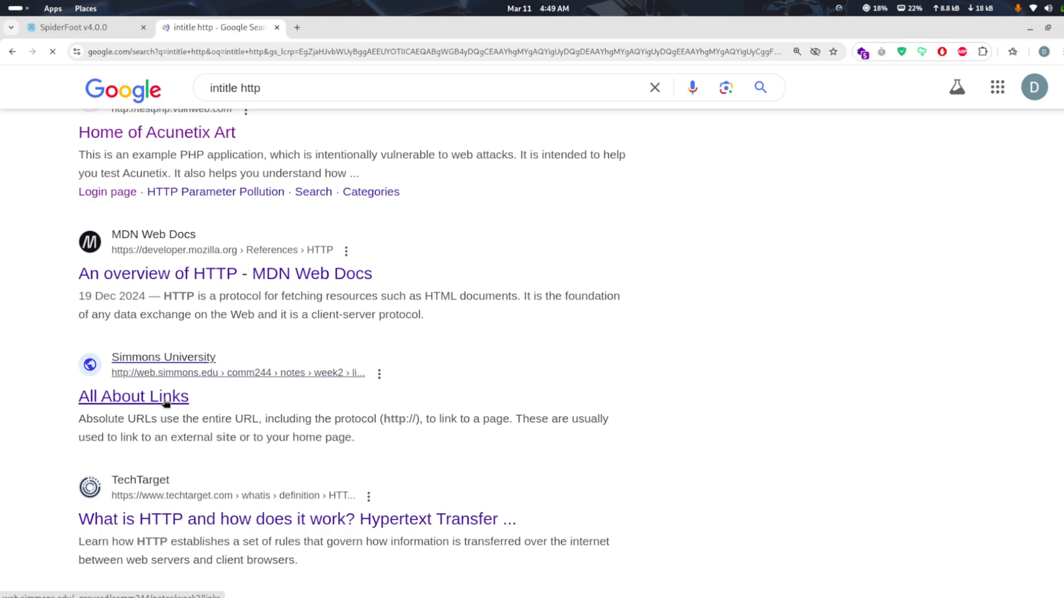
{"action": "scroll", "coordinate": [165, 404], "scroll_direction": "down", "scroll_amount": 6}
{"action": "scroll", "coordinate": [165, 410], "scroll_direction": "down", "scroll_amount": 7}
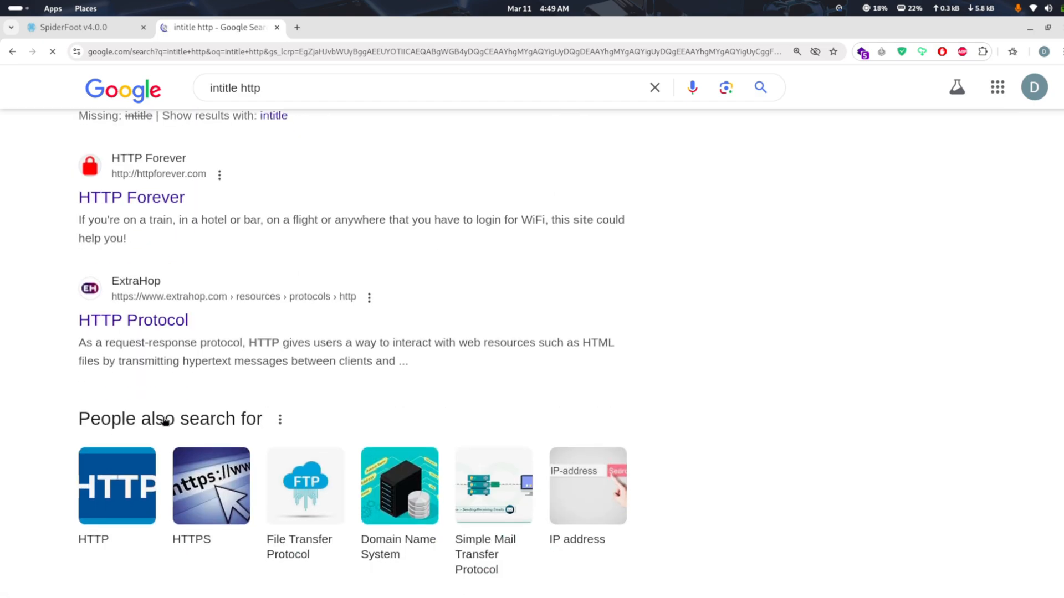
{"action": "scroll", "coordinate": [163, 423], "scroll_direction": "down", "scroll_amount": 8}
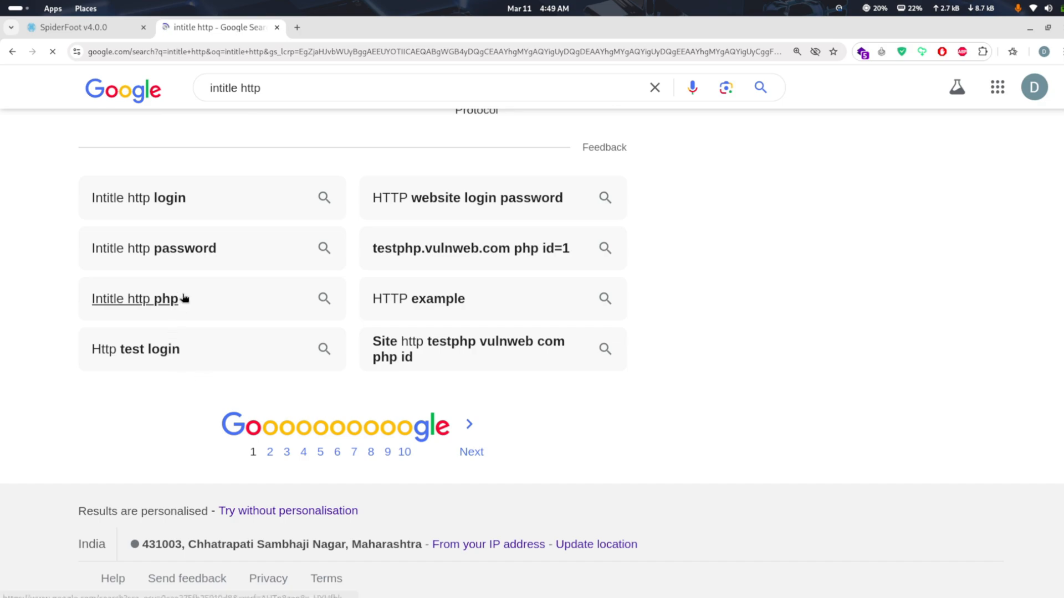
{"action": "left_click", "coordinate": [156, 204]}
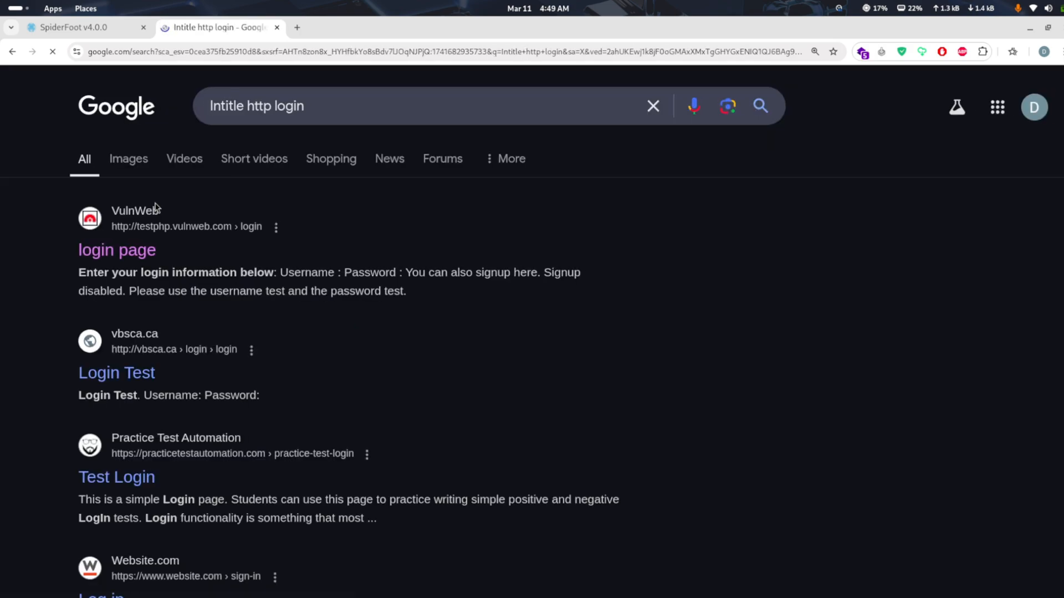
{"action": "left_click", "coordinate": [147, 376]}
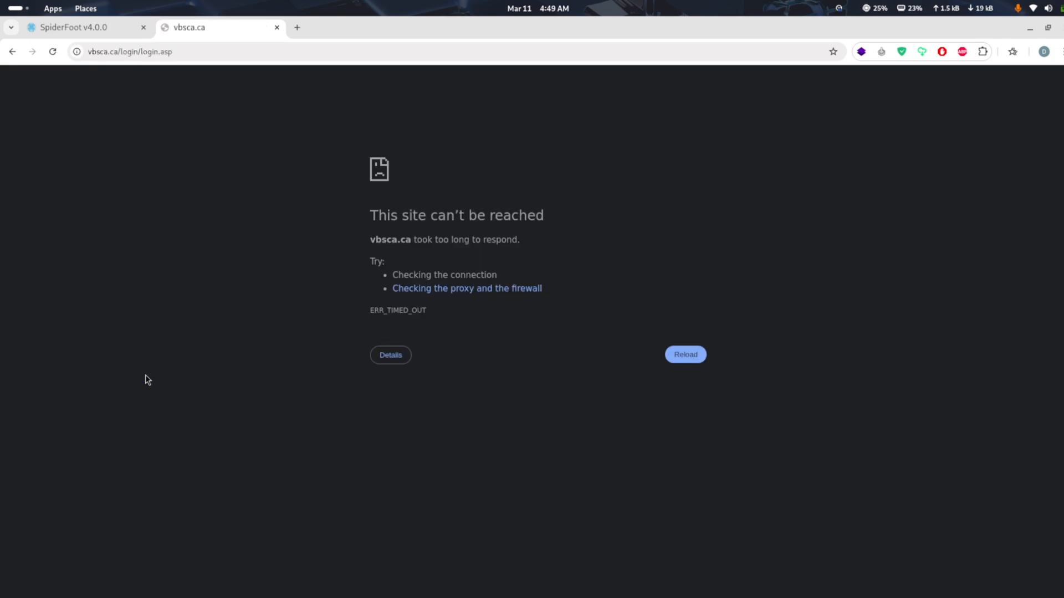
Return to the search results, open Practice Test Automation's Test Login page, and copy its domain practicetestautomation.com/ from the address
{"action": "left_click", "coordinate": [11, 52]}
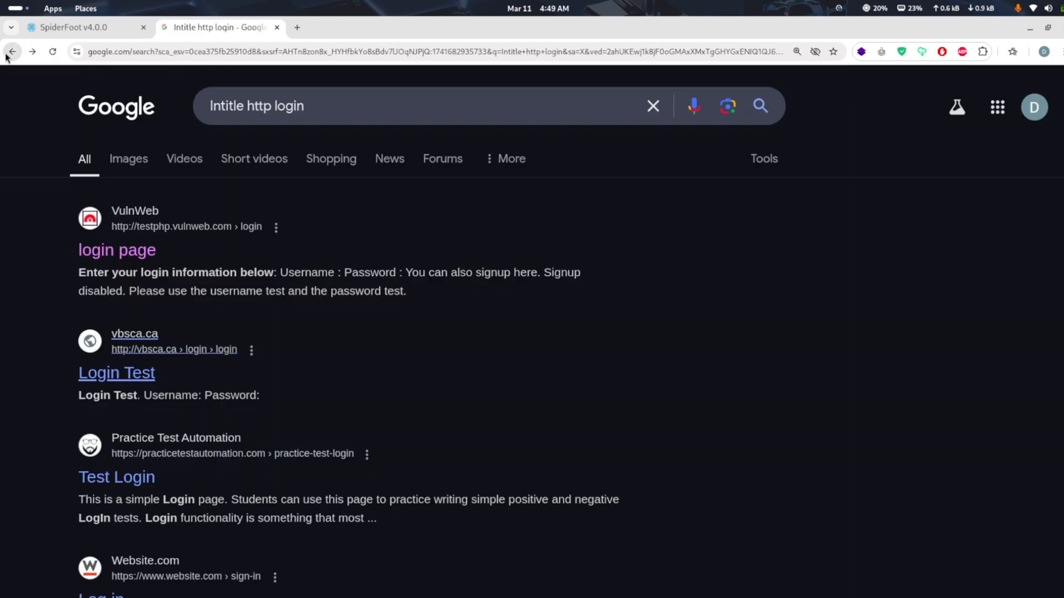
{"action": "left_click", "coordinate": [135, 481]}
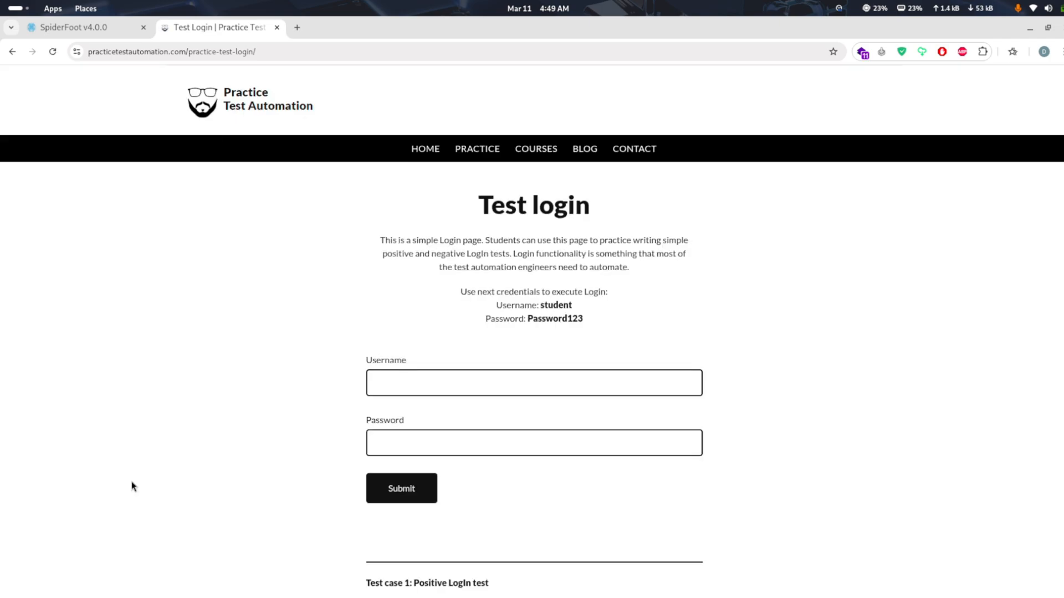
{"action": "double_click", "coordinate": [176, 52]}
{"action": "key", "text": "ctrl+c"}
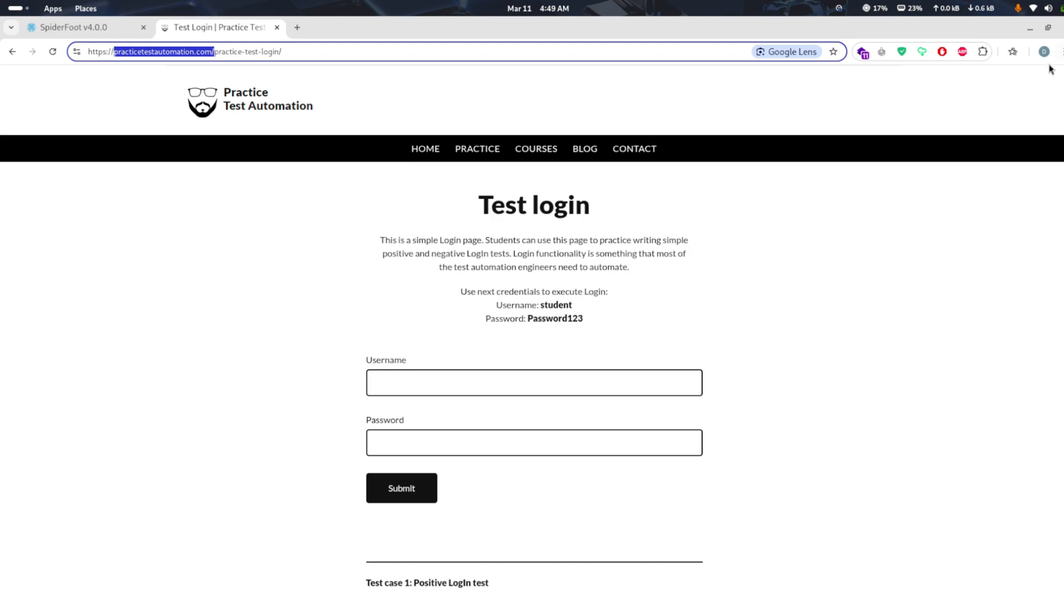
Switch to the second terminal session, clear it, ping practicetestautomation.com without the trailing slash, and stop the ping
{"action": "left_click", "coordinate": [1037, 38]}
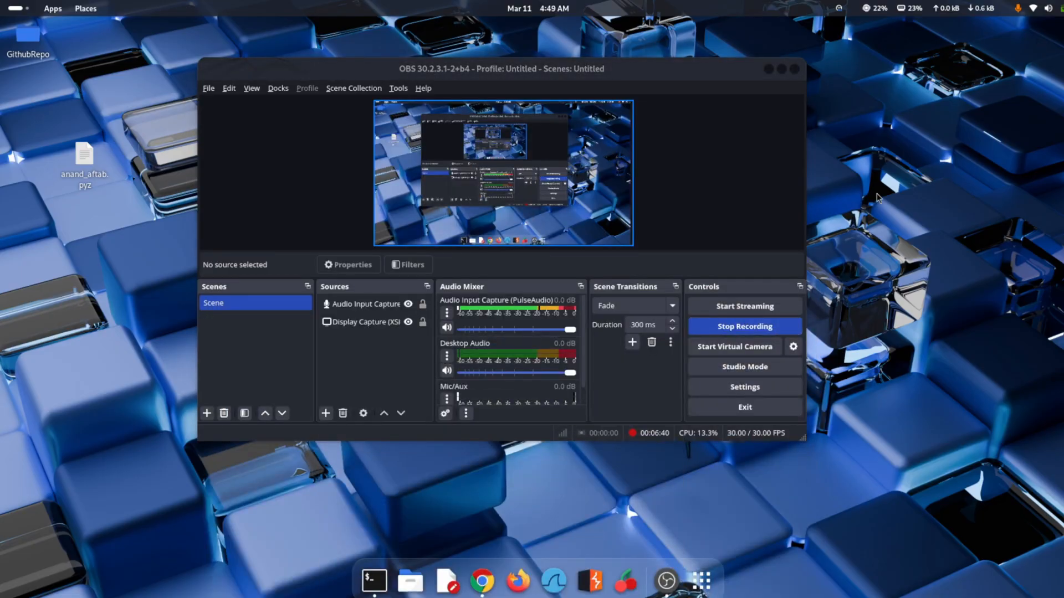
{"action": "left_click", "coordinate": [388, 579]}
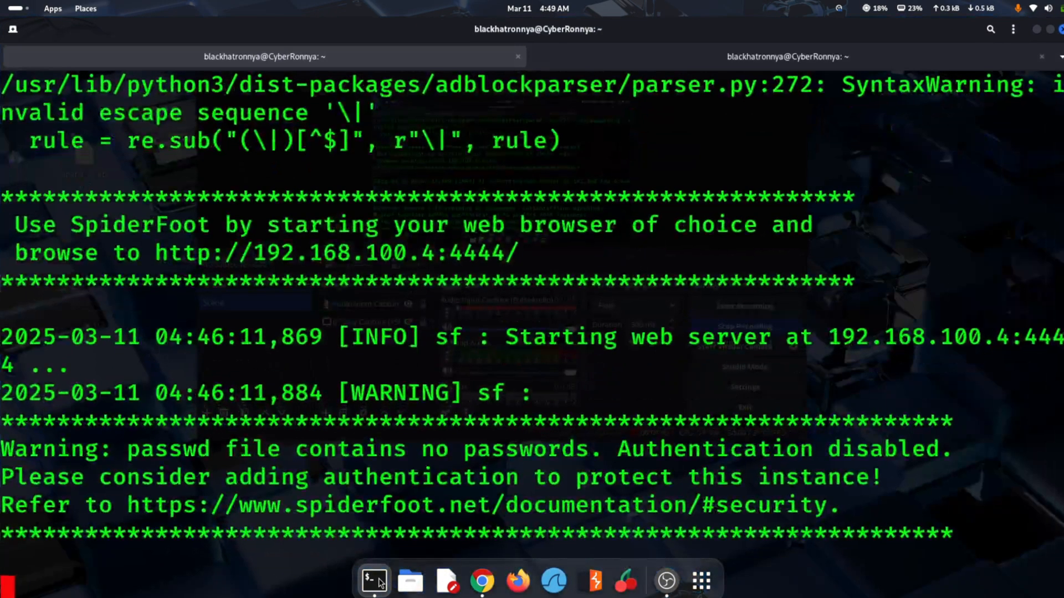
{"action": "left_click_drag", "start_coordinate": [561, 139], "coordinate": [644, 57]}
{"action": "left_click", "coordinate": [644, 58]}
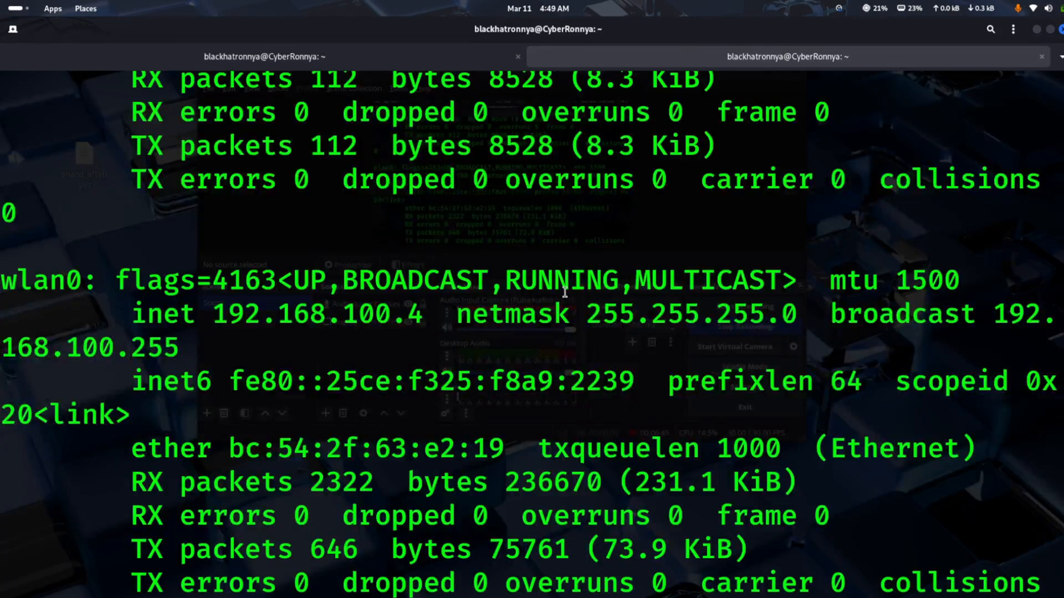
{"action": "type", "text": "p"}
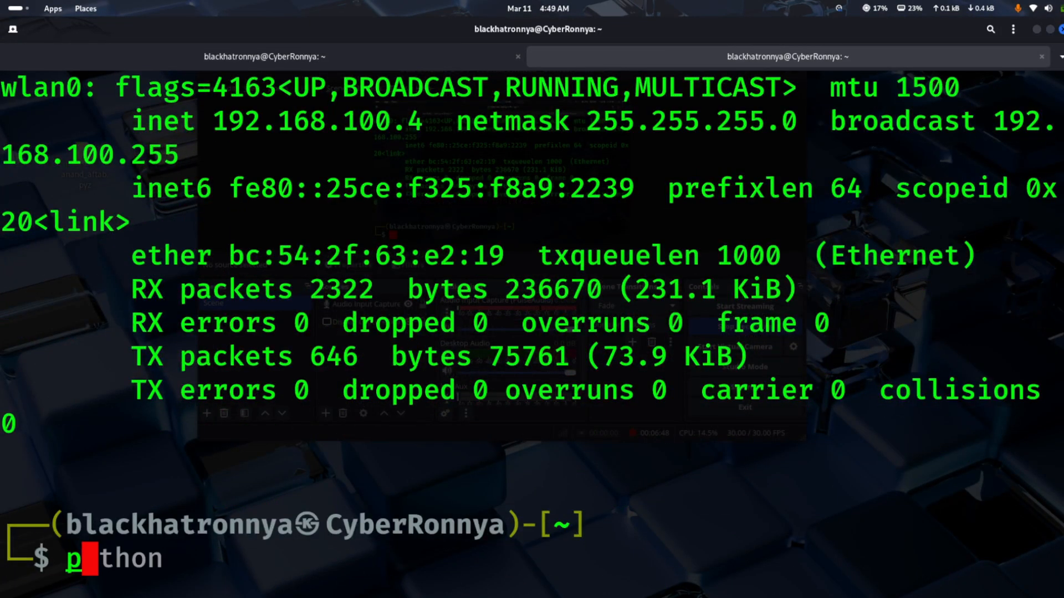
{"action": "type", "text": "ing"}
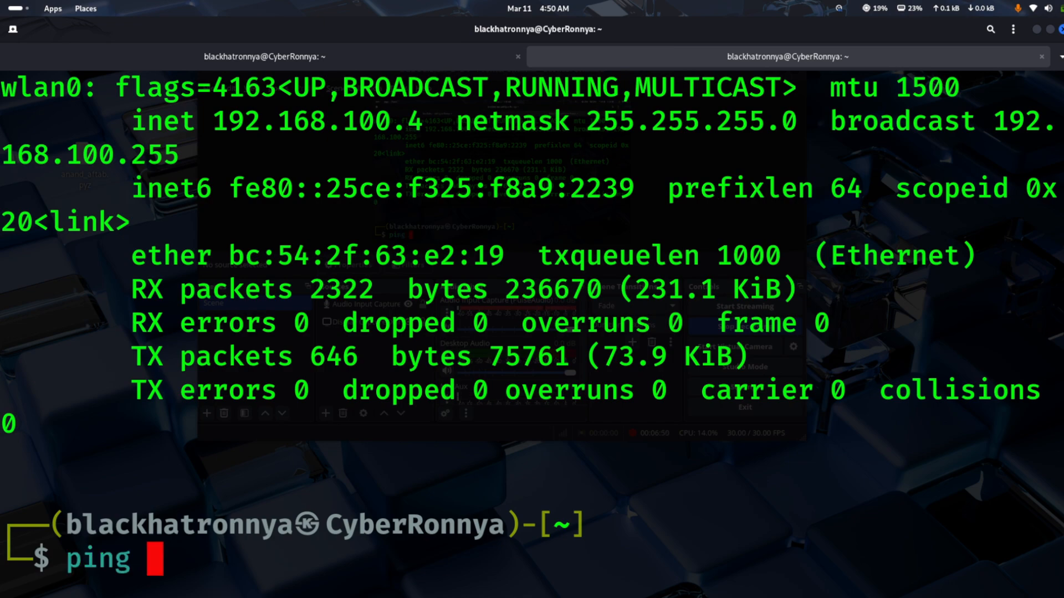
{"action": "key", "text": "ctrl+l"}
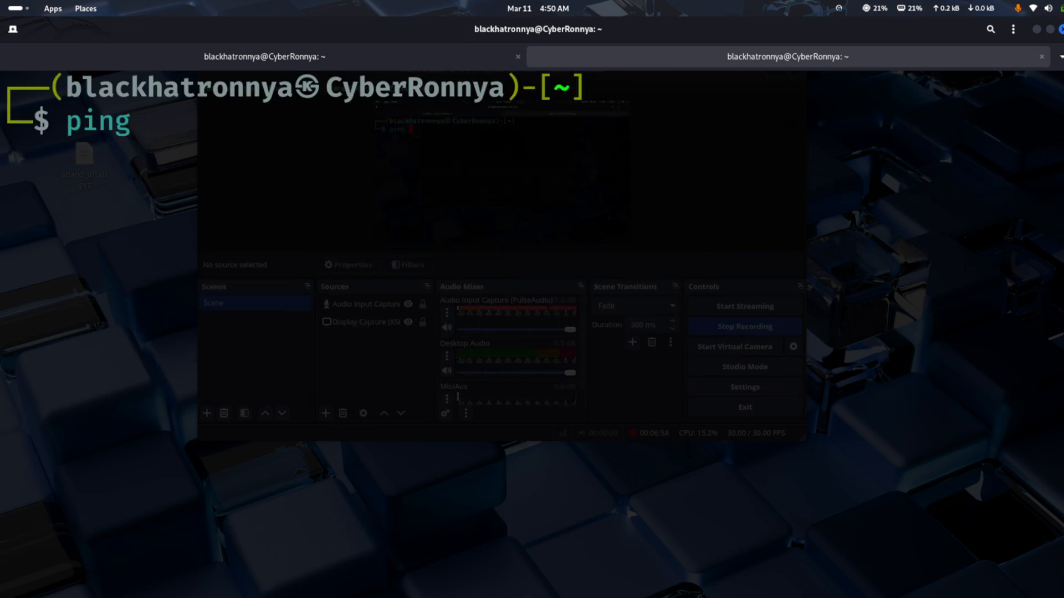
{"action": "key", "text": "ctrl+shift+v"}
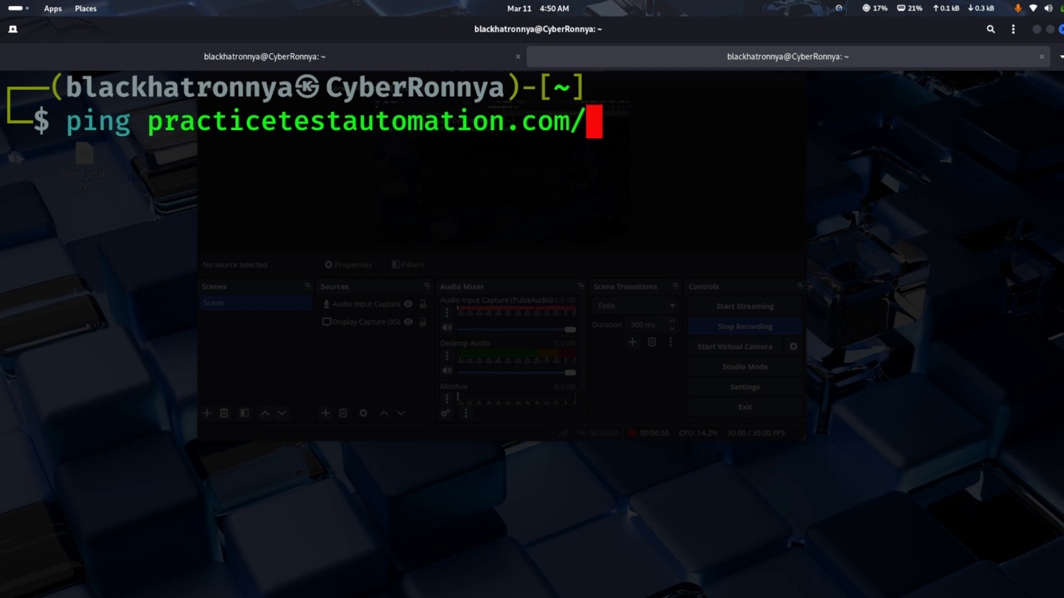
{"action": "key", "text": "BackSpace"}
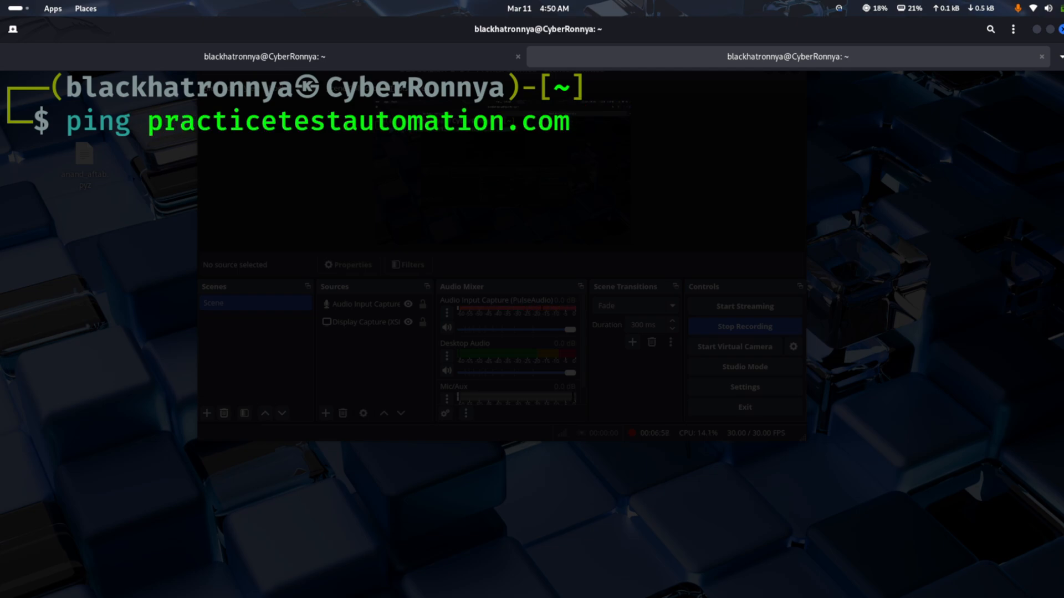
{"action": "key", "text": "Return"}
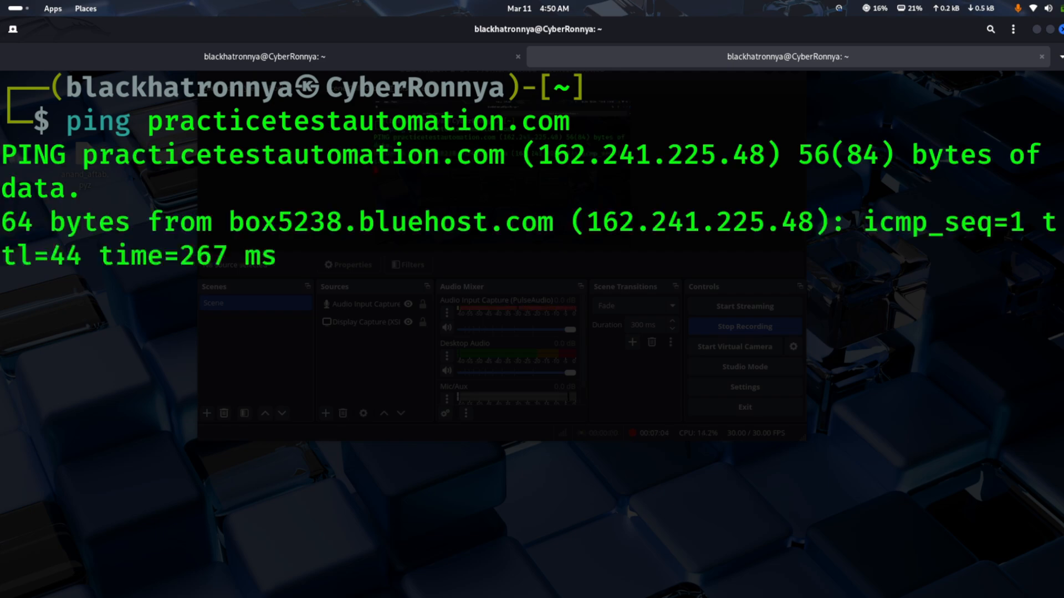
{"action": "key", "text": "ctrl+c"}
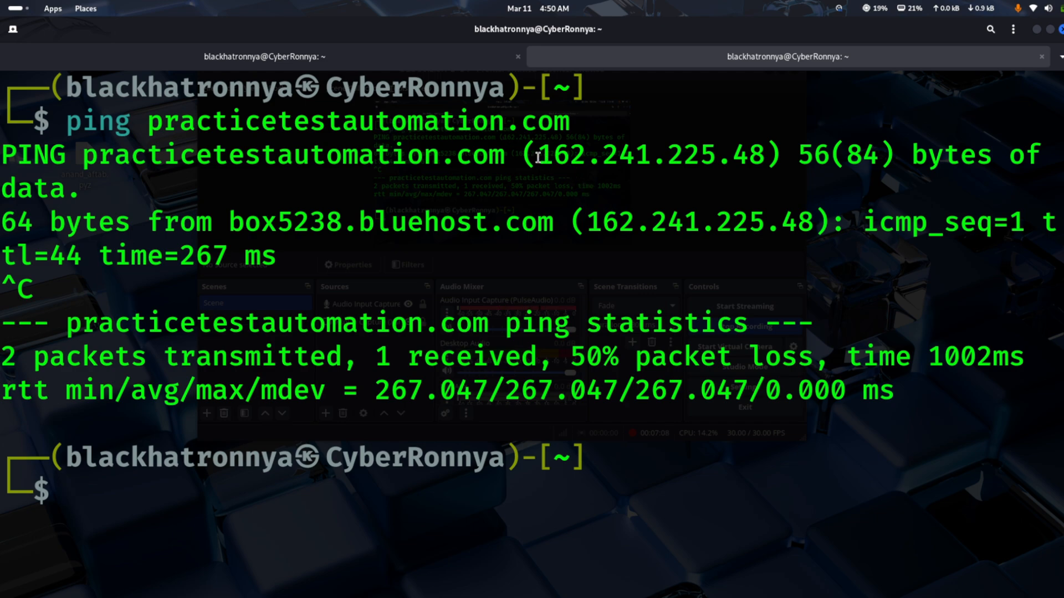
Highlight the resolved IP address and the domain in the ping output, and try pinging practicetestautomation.com/ with a trailing slash
{"action": "left_click_drag", "start_coordinate": [538, 159], "coordinate": [762, 160]}
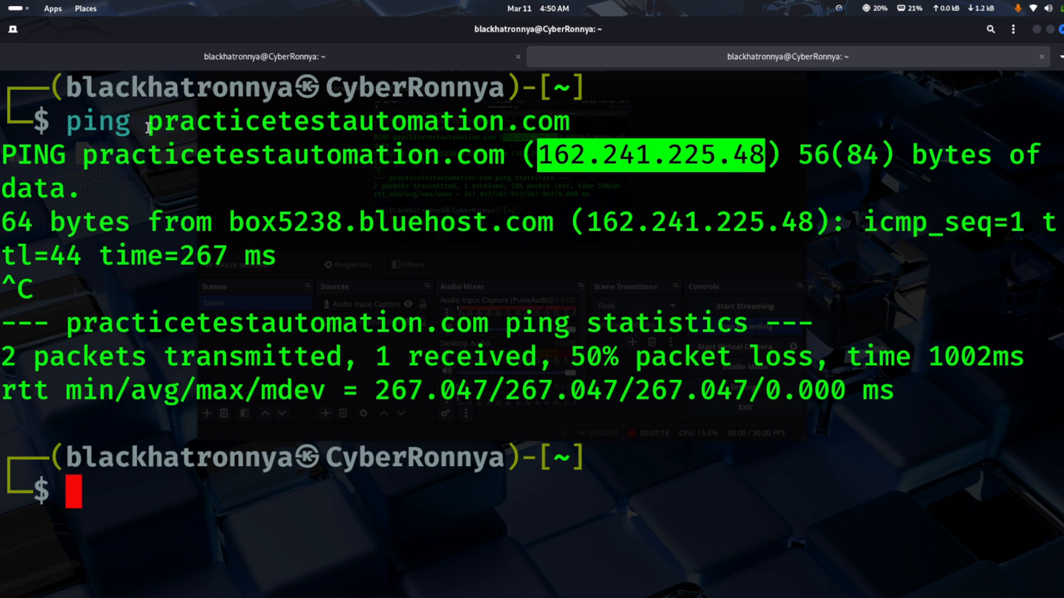
{"action": "double_click", "coordinate": [225, 128]}
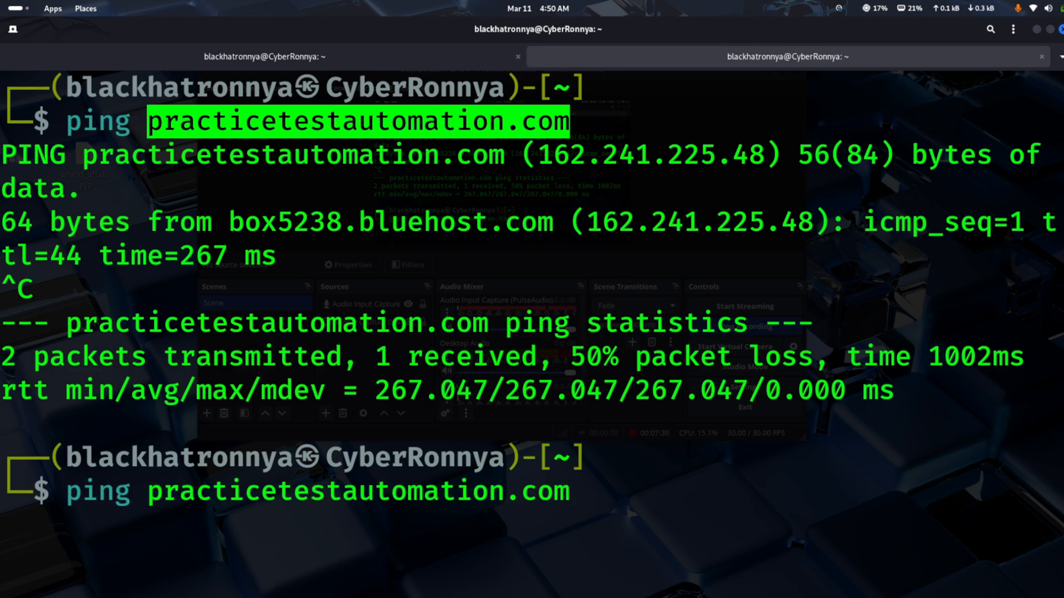
{"action": "type", "text": "/"}
{"action": "key", "text": "Return"}
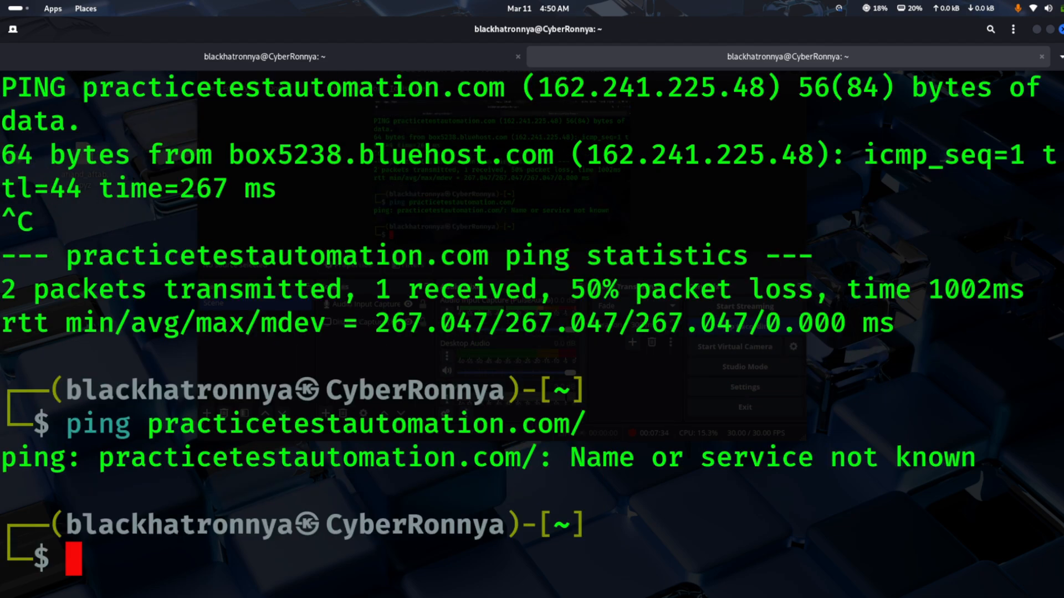
Switch back to SpiderFoot's New Scan form in the browser, set the scan target to practicetestautomation.com, and run the scan
{"action": "key", "text": "alt+Tab"}
{"action": "key", "text": "alt+Tab"}
{"action": "key", "text": "alt+Tab"}
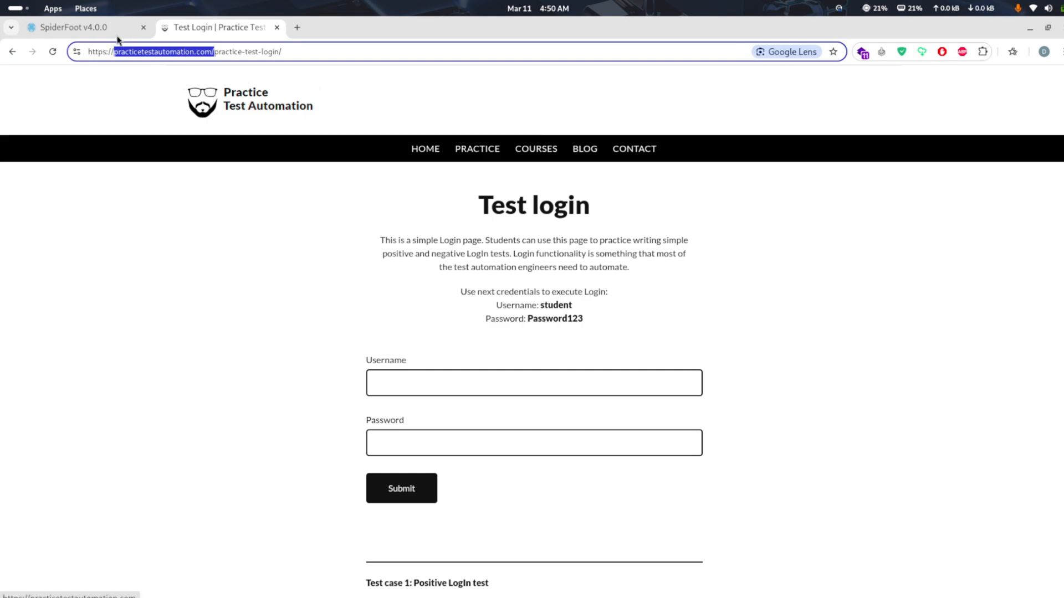
{"action": "left_click", "coordinate": [100, 27]}
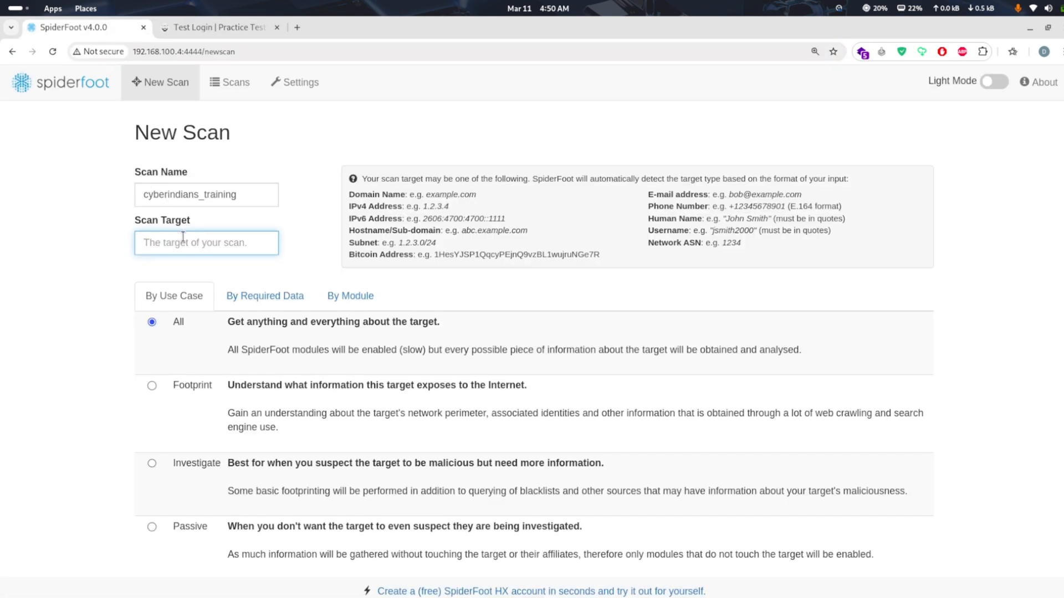
{"action": "key", "text": "ctrl+v"}
{"action": "left_click", "coordinate": [275, 262]}
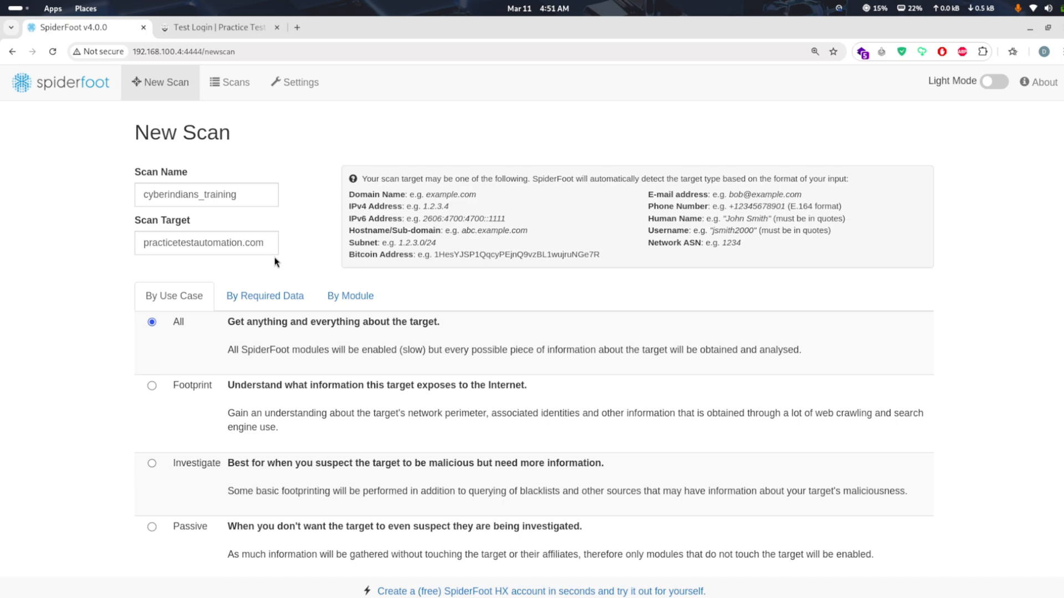
{"action": "scroll", "coordinate": [274, 257], "scroll_direction": "down", "scroll_amount": 1}
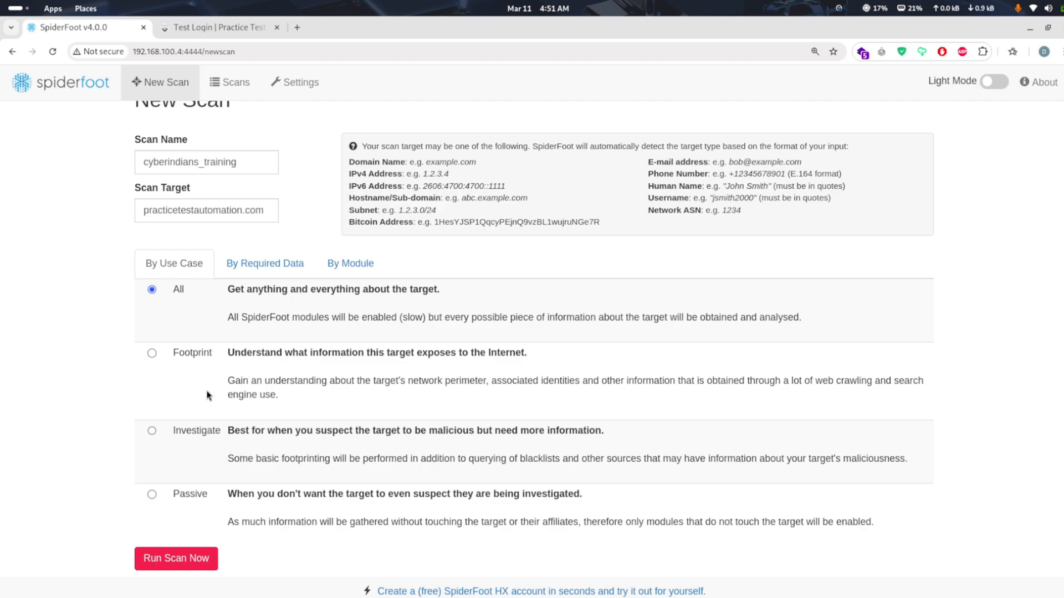
{"action": "left_click", "coordinate": [156, 564]}
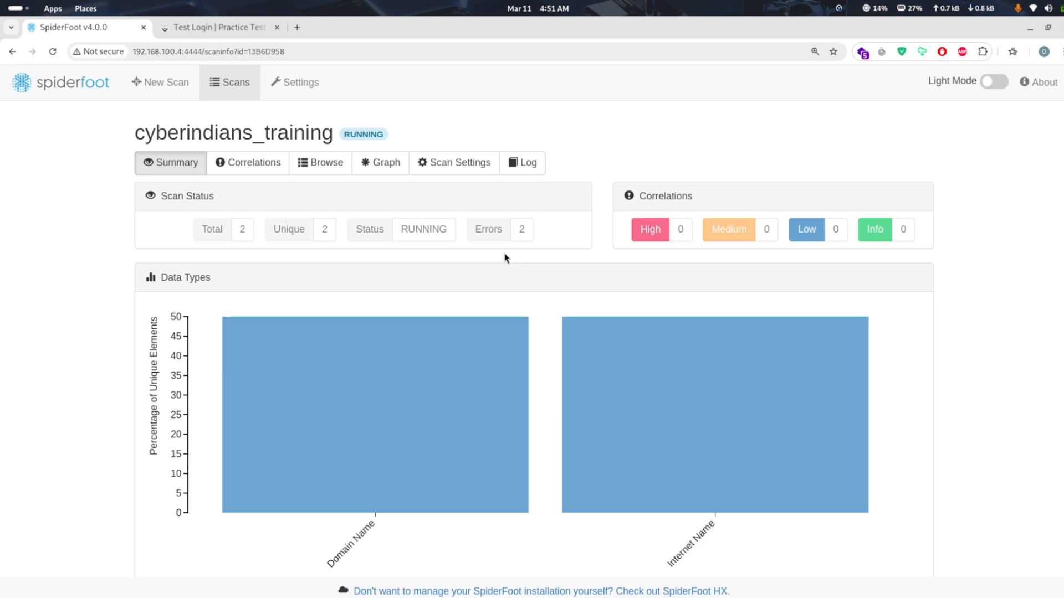
Review the running cyberindians_training scan's status and data types chart, and examine the list of all scans
{"action": "scroll", "coordinate": [506, 258], "scroll_direction": "down", "scroll_amount": 2}
{"action": "scroll", "coordinate": [504, 254], "scroll_direction": "down", "scroll_amount": 2}
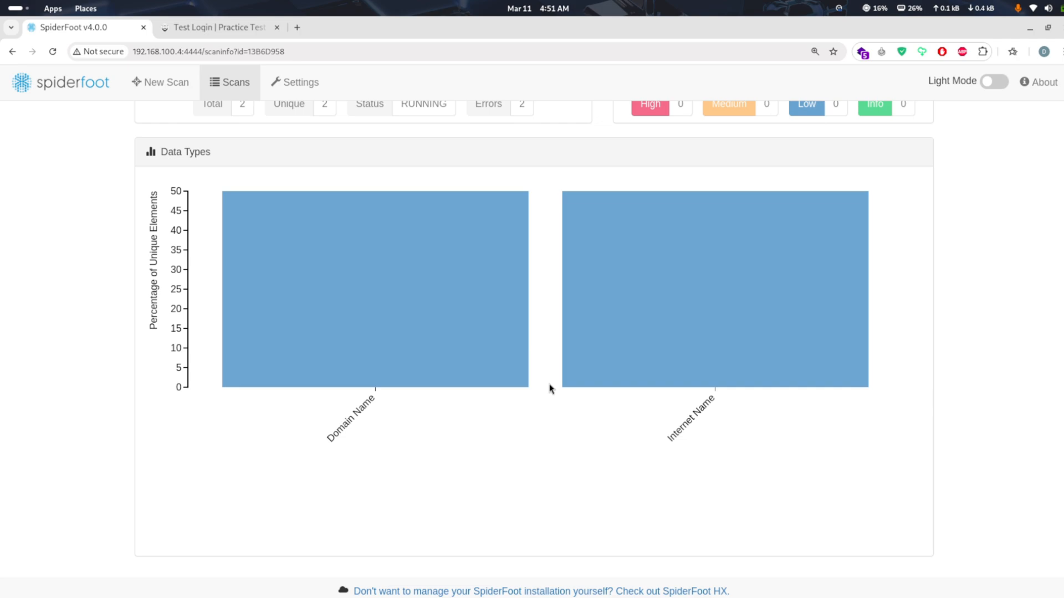
{"action": "scroll", "coordinate": [550, 388], "scroll_direction": "up", "scroll_amount": 3}
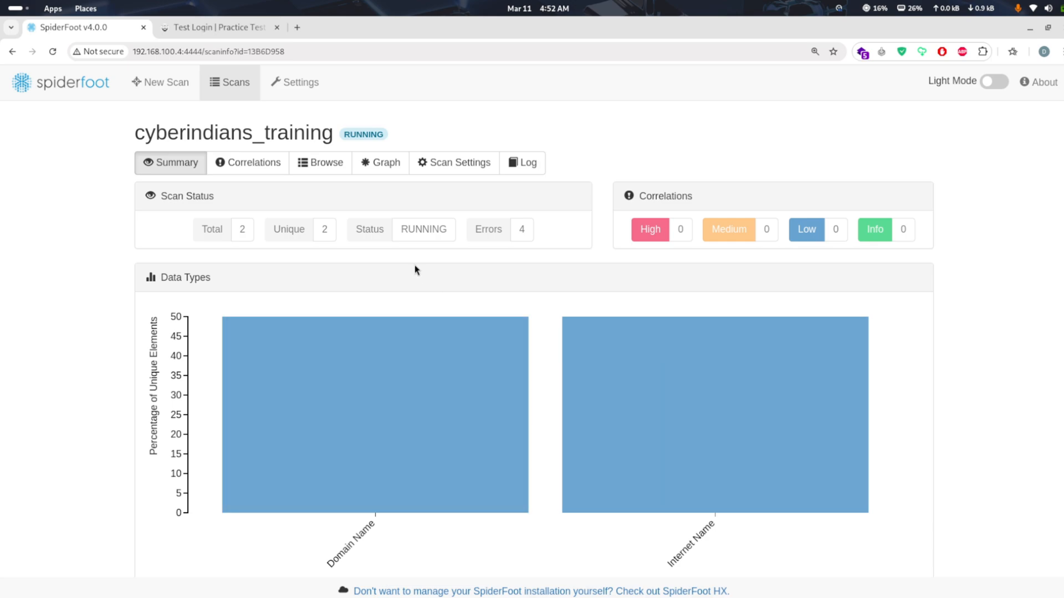
{"action": "left_click", "coordinate": [167, 87]}
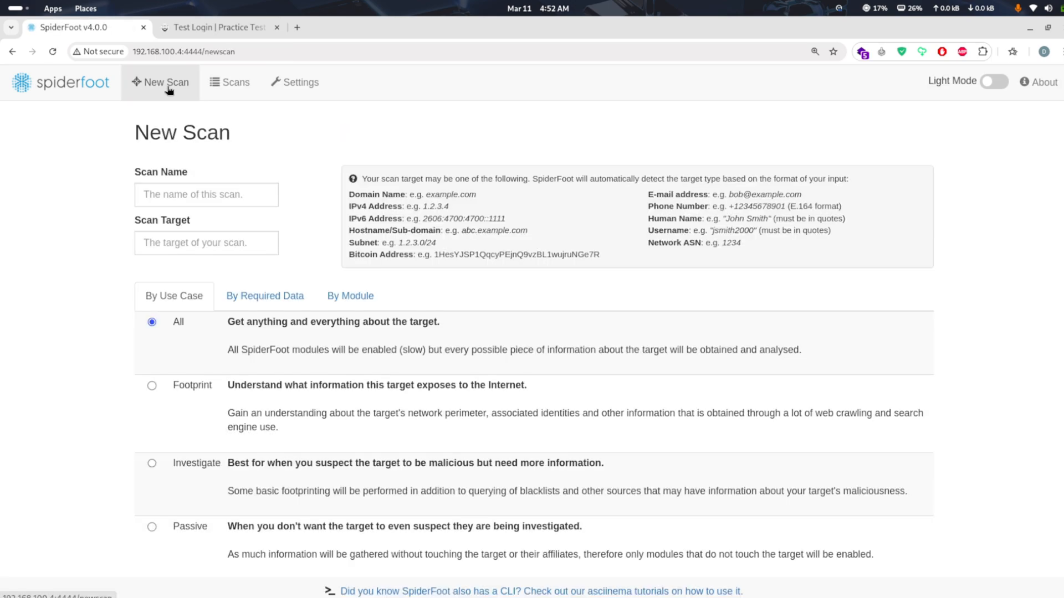
{"action": "left_click", "coordinate": [232, 87]}
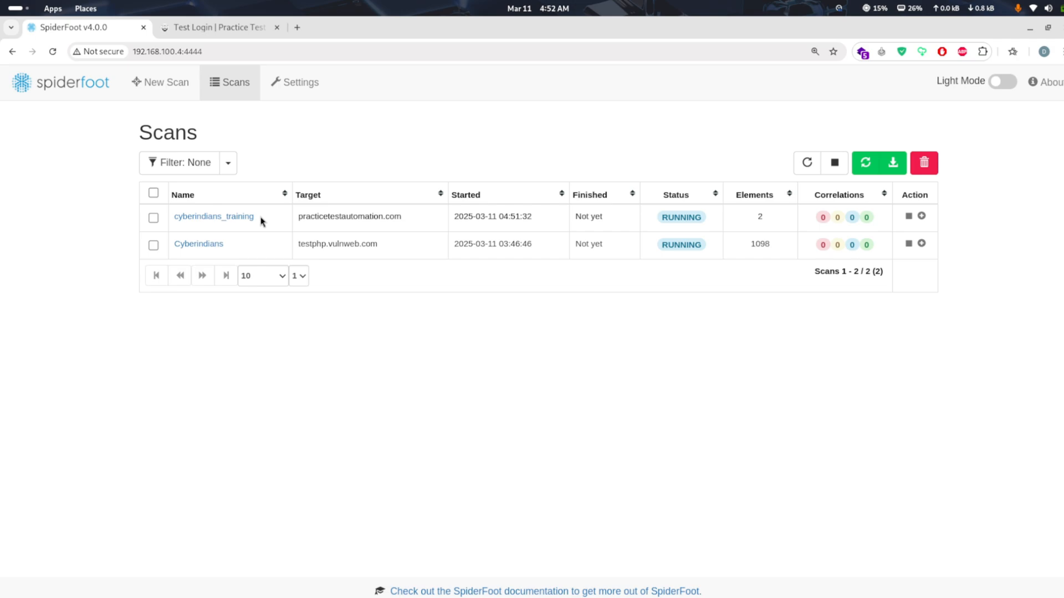
{"action": "key", "text": "ctrl+plus"}
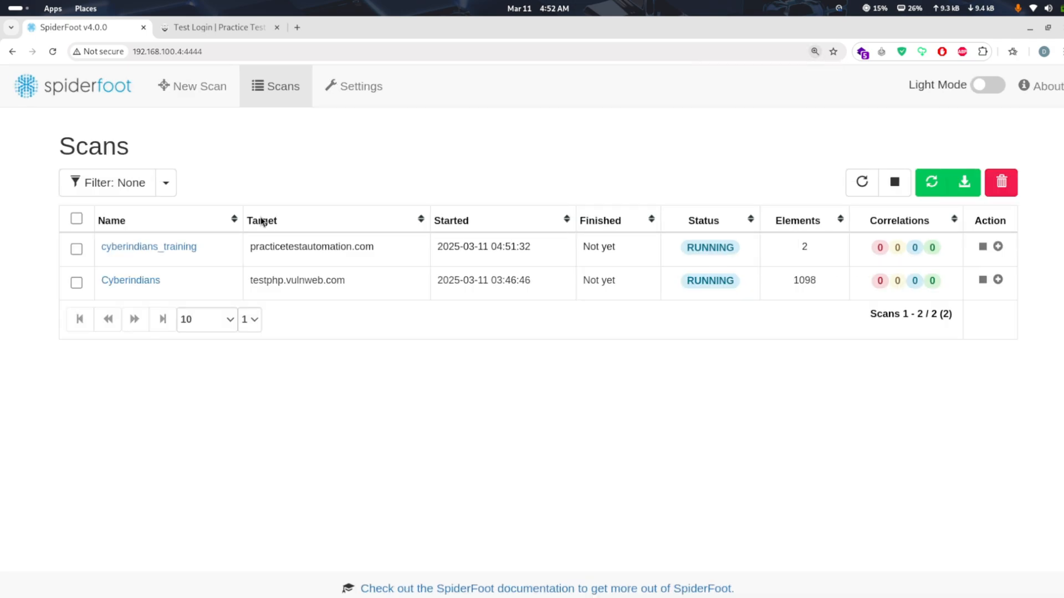
{"action": "key", "text": "ctrl+minus"}
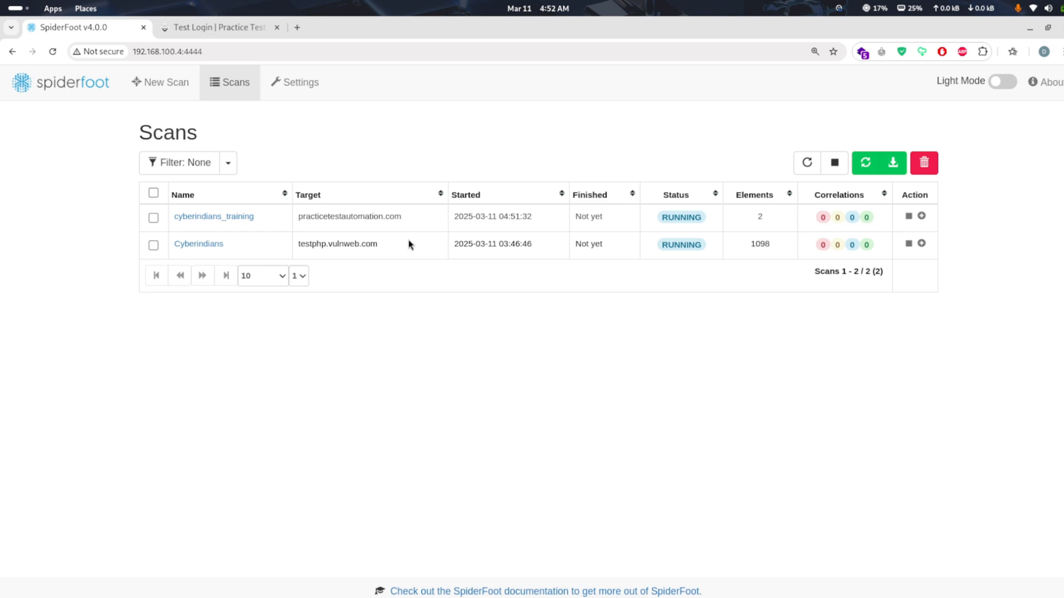
Open the Cyberindians scan of testphp.vulnweb.com and examine its summary and data types chart
{"action": "left_click", "coordinate": [204, 247]}
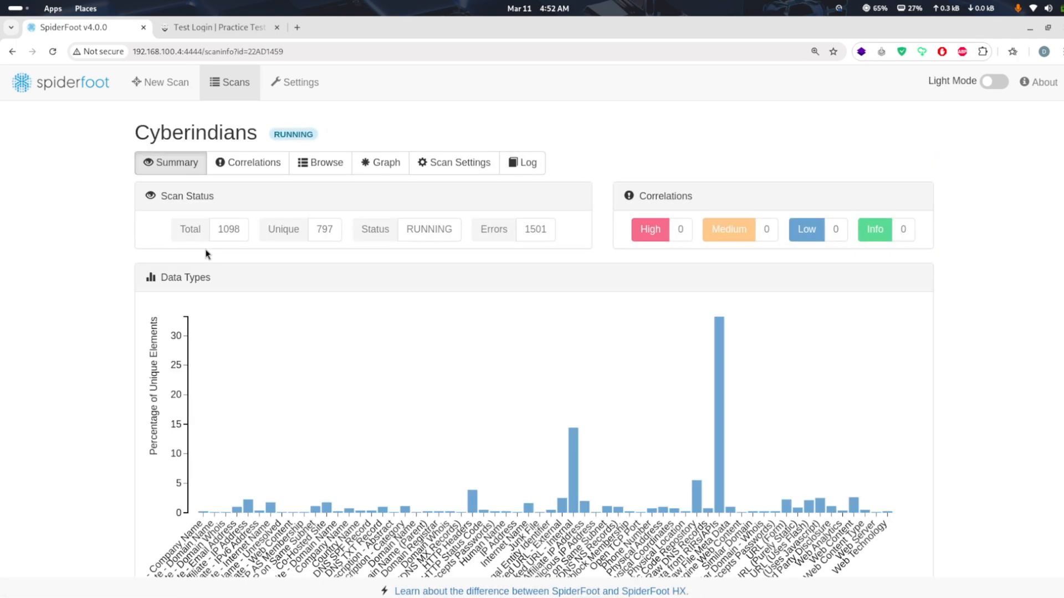
{"action": "scroll", "coordinate": [281, 310], "scroll_direction": "down", "scroll_amount": 3}
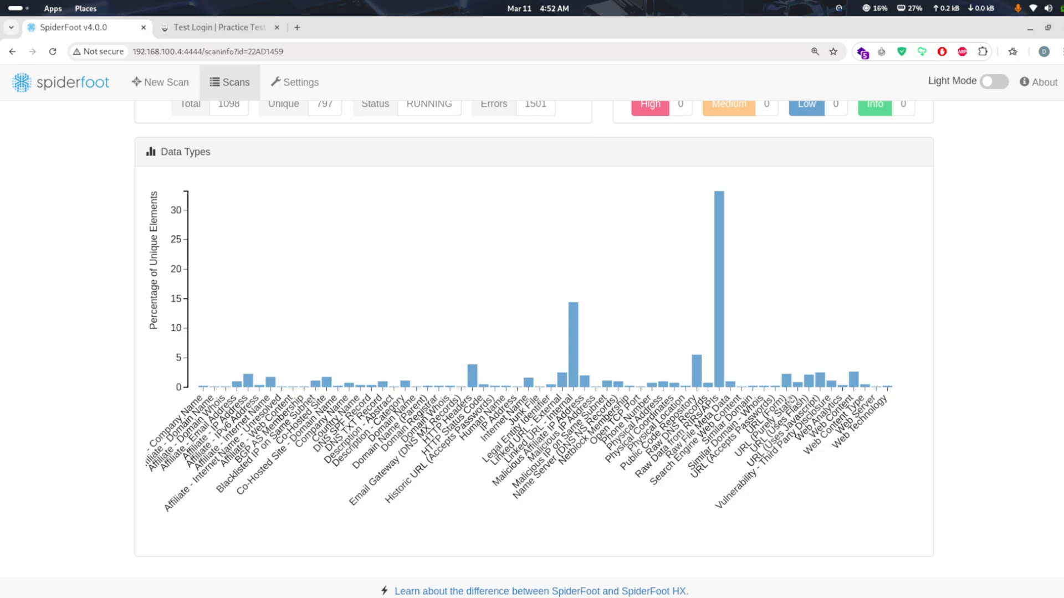
{"action": "scroll", "coordinate": [791, 406], "scroll_direction": "up", "scroll_amount": 3}
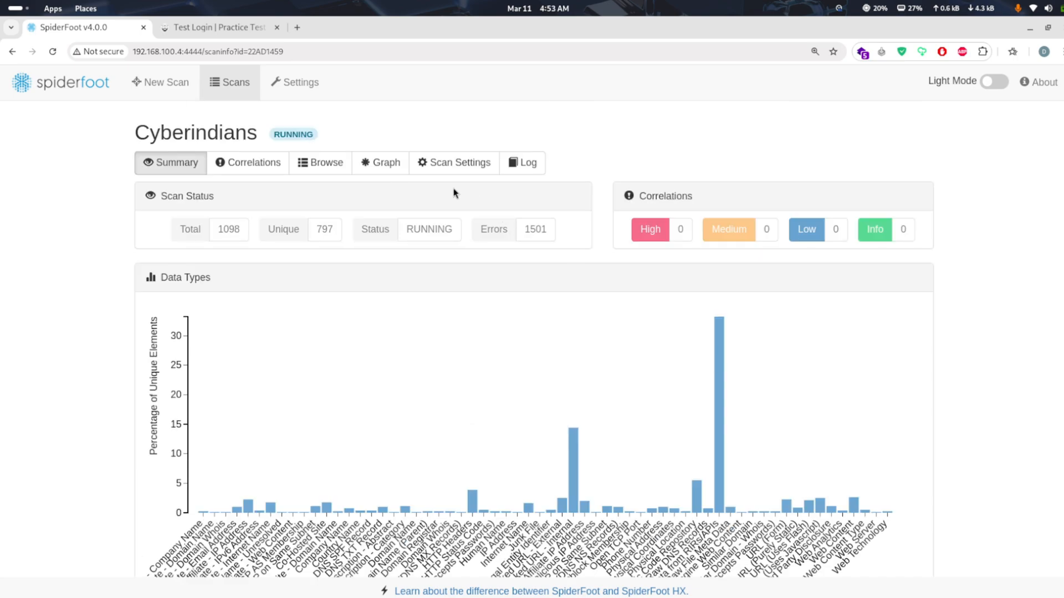
Explore the Cyberindians scan's graph by pulling the testphp.vulnweb.com node away from the other nodes, and refresh the graph
{"action": "left_click", "coordinate": [406, 162]}
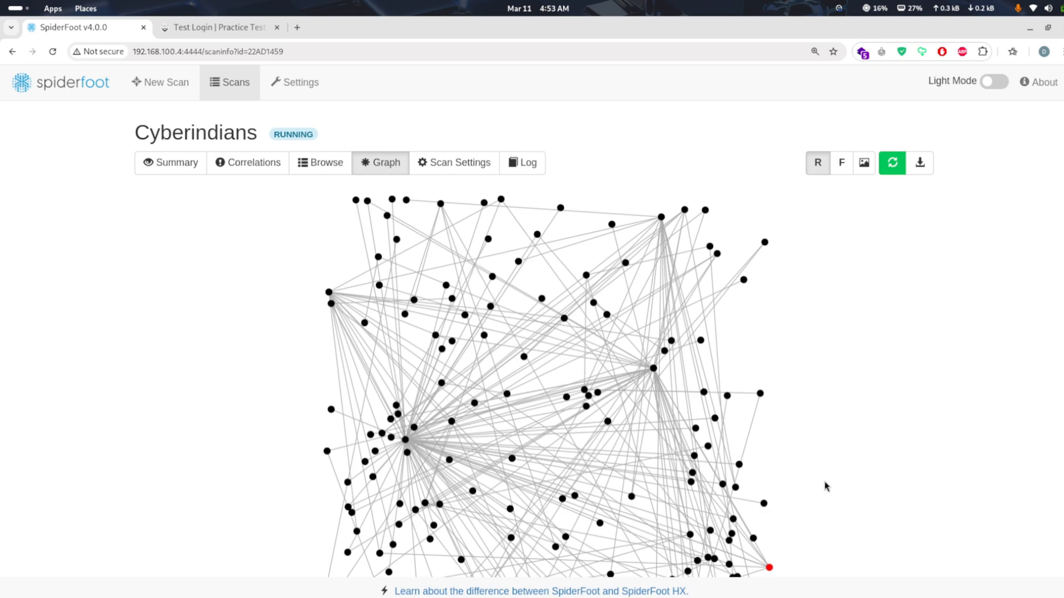
{"action": "left_click_drag", "start_coordinate": [826, 486], "coordinate": [808, 363]}
{"action": "mouse_move", "coordinate": [754, 446]}
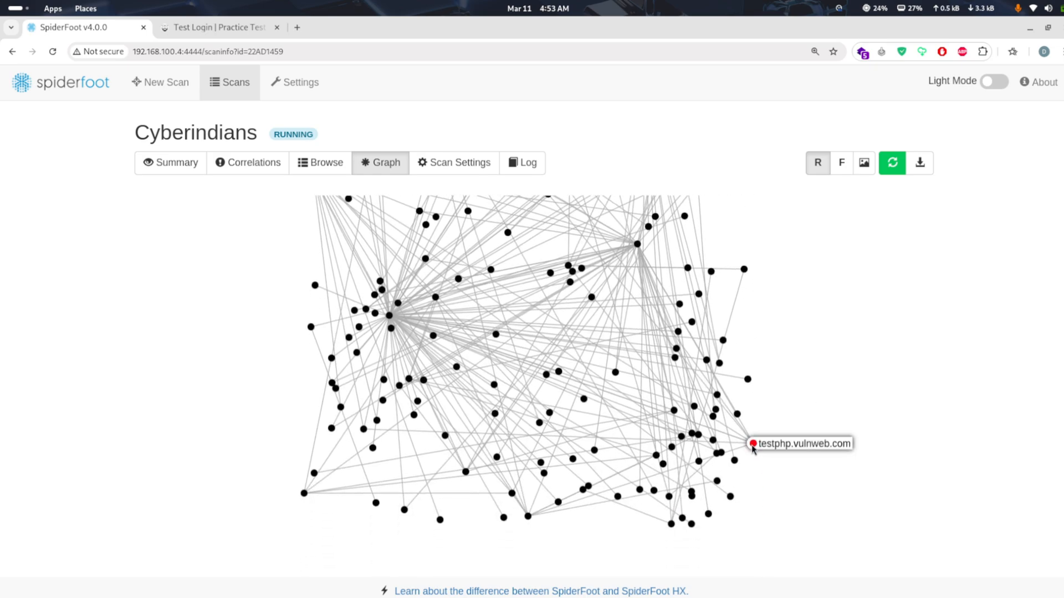
{"action": "left_click_drag", "start_coordinate": [754, 446], "coordinate": [843, 364]}
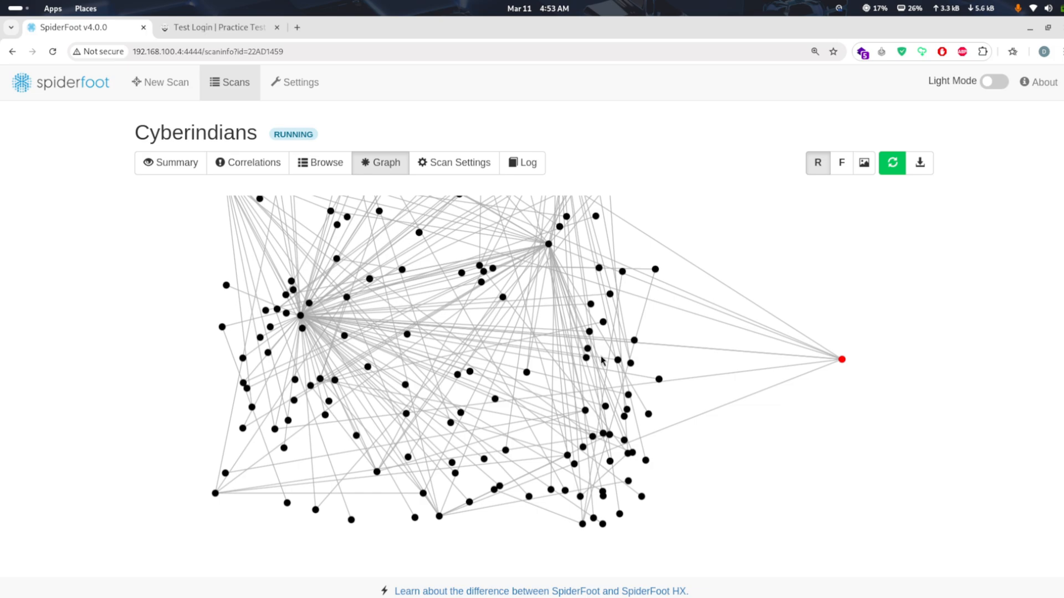
{"action": "left_click_drag", "start_coordinate": [580, 311], "coordinate": [648, 435]}
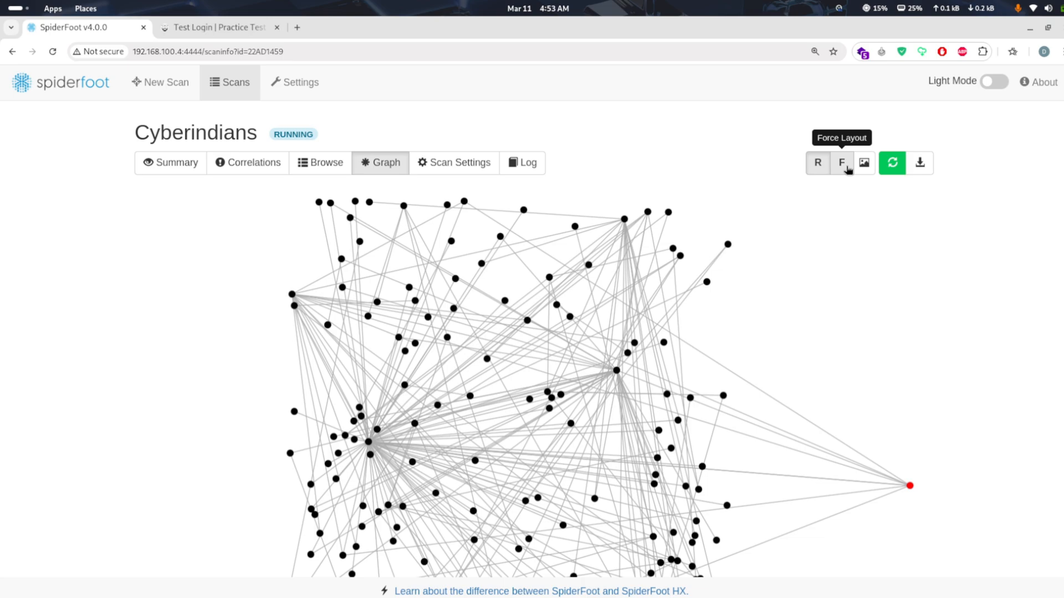
{"action": "left_click", "coordinate": [897, 166]}
{"action": "left_click", "coordinate": [897, 166]}
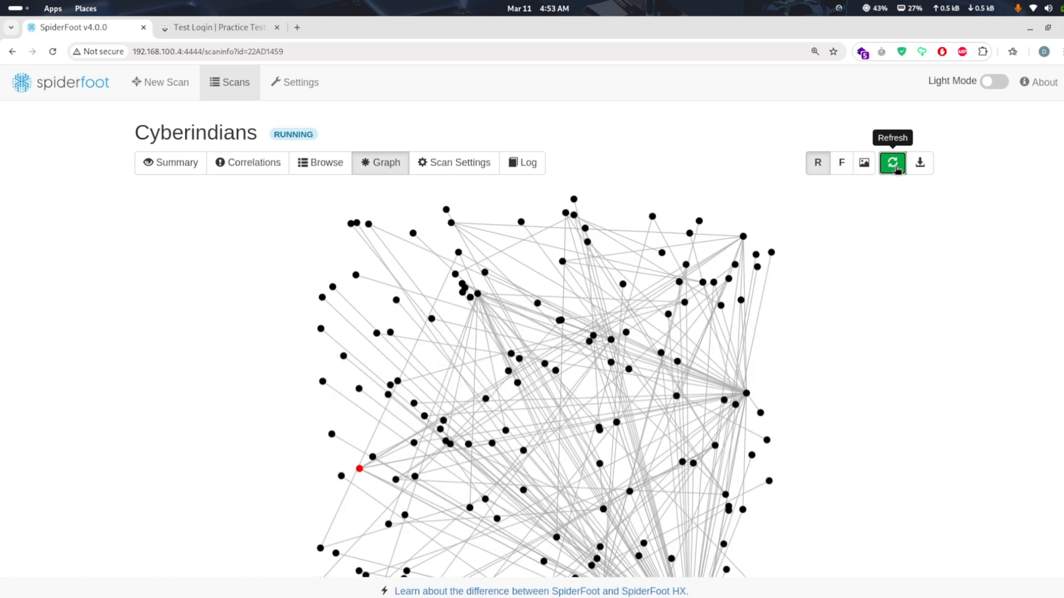
Refresh the Cyberindians scan's graph again and switch it to the Force Layout
{"action": "left_click", "coordinate": [896, 166]}
{"action": "left_click", "coordinate": [897, 168]}
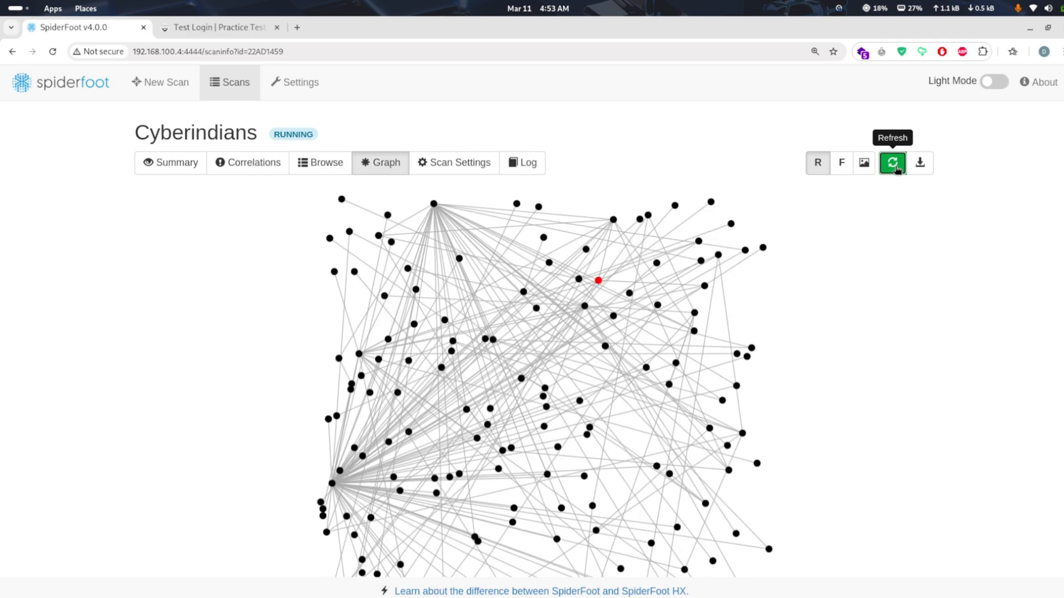
{"action": "left_click", "coordinate": [841, 171]}
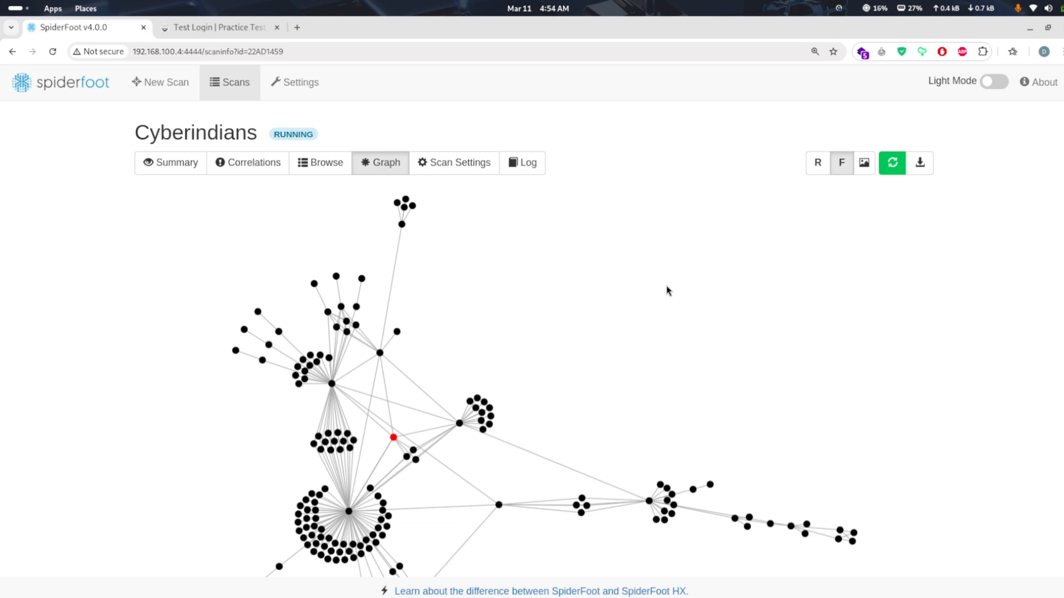
Pull the testphp.vulnweb.com node away from its neighbours in the force-layout graph and inspect the surrounding node clusters
{"action": "left_click_drag", "start_coordinate": [668, 290], "coordinate": [765, 240]}
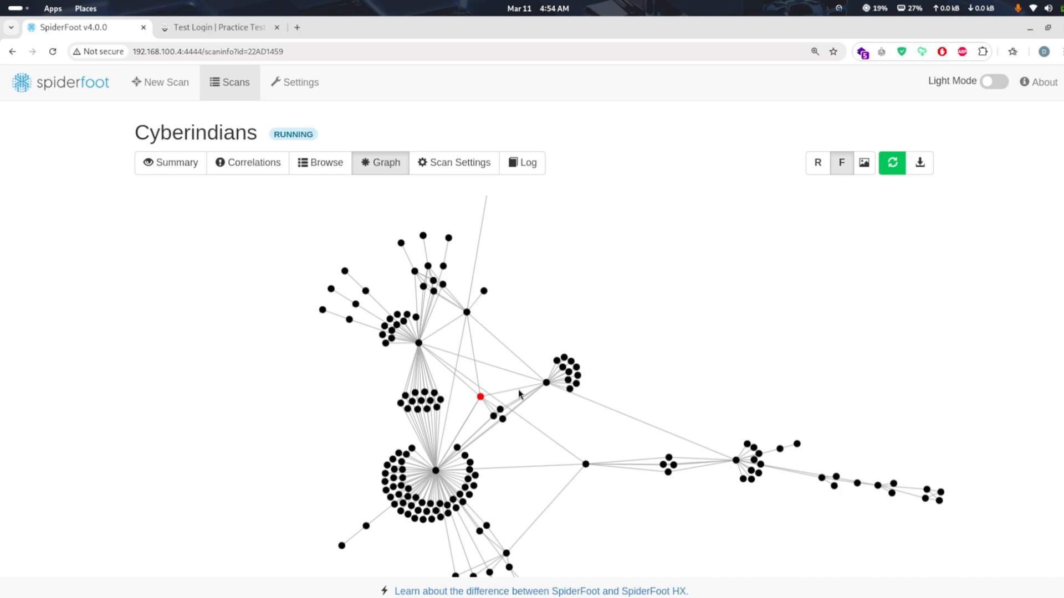
{"action": "mouse_move", "coordinate": [546, 384]}
{"action": "left_click_drag", "start_coordinate": [480, 397], "coordinate": [559, 287]}
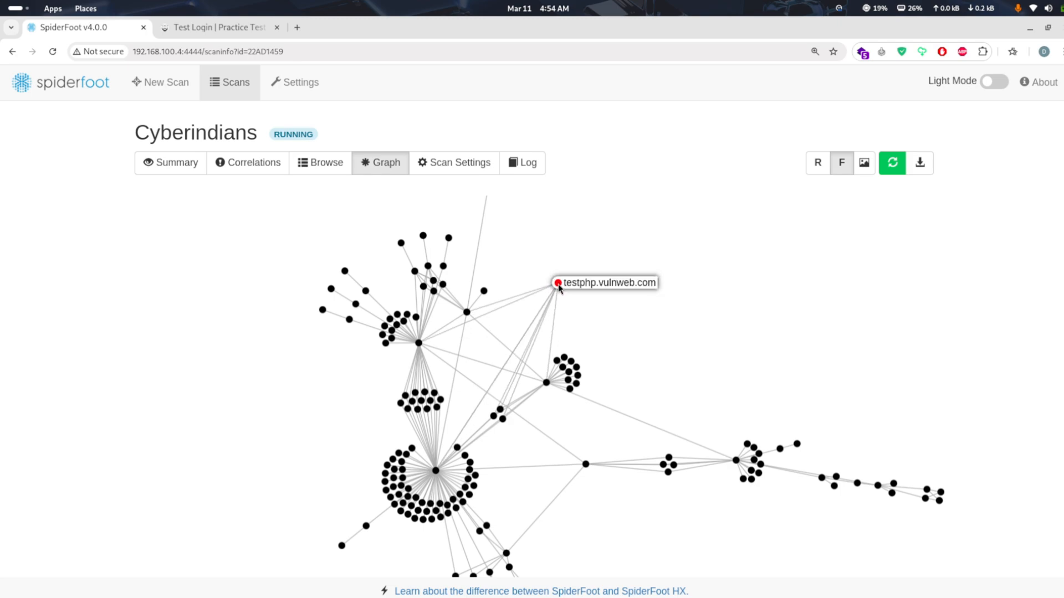
{"action": "left_click_drag", "start_coordinate": [503, 402], "coordinate": [537, 439]}
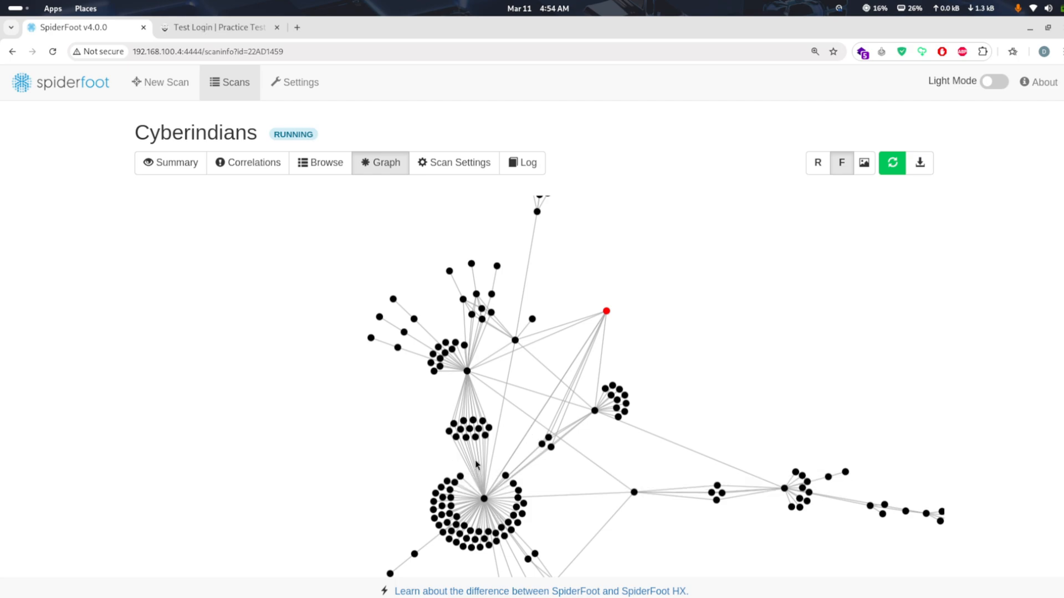
{"action": "left_click_drag", "start_coordinate": [487, 450], "coordinate": [434, 522]}
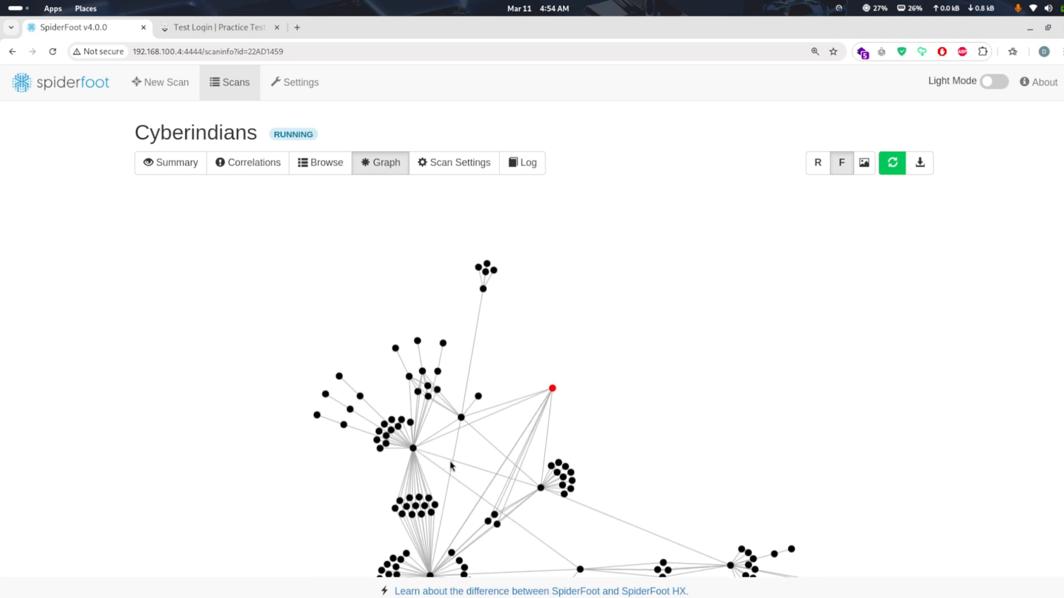
{"action": "left_click_drag", "start_coordinate": [452, 466], "coordinate": [468, 427]}
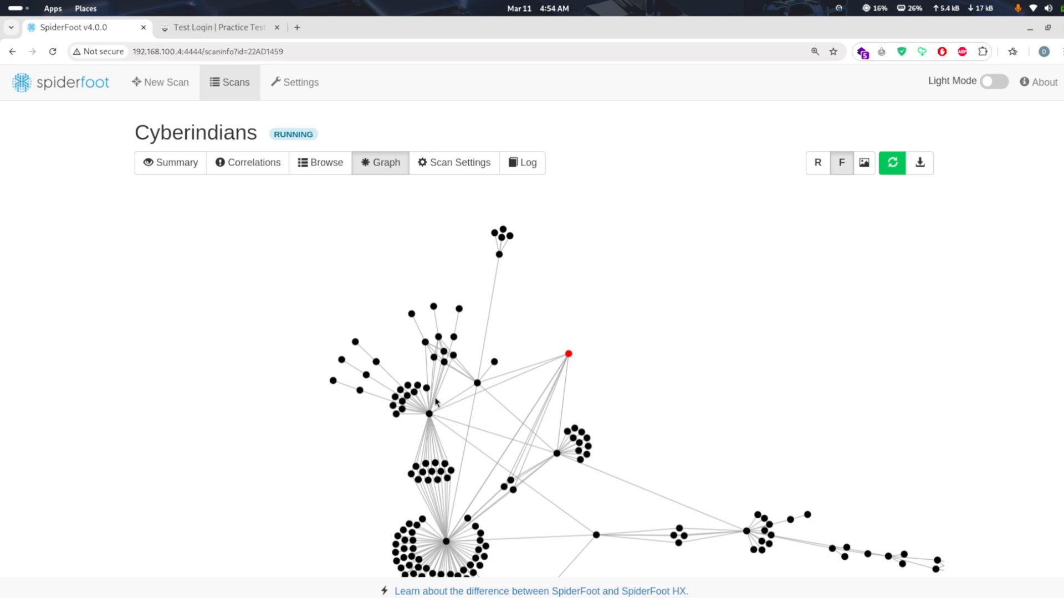
Browse the Cyberindians scan's results by data type, examine the Domain Name entries, and return to the type list
{"action": "left_click", "coordinate": [309, 163]}
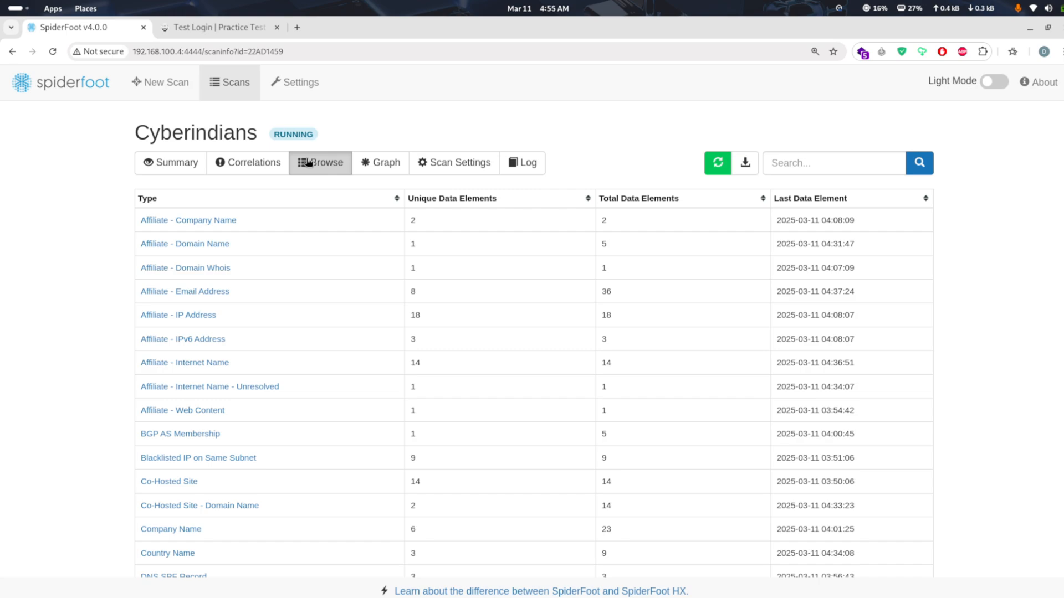
{"action": "key", "text": "ctrl+plus"}
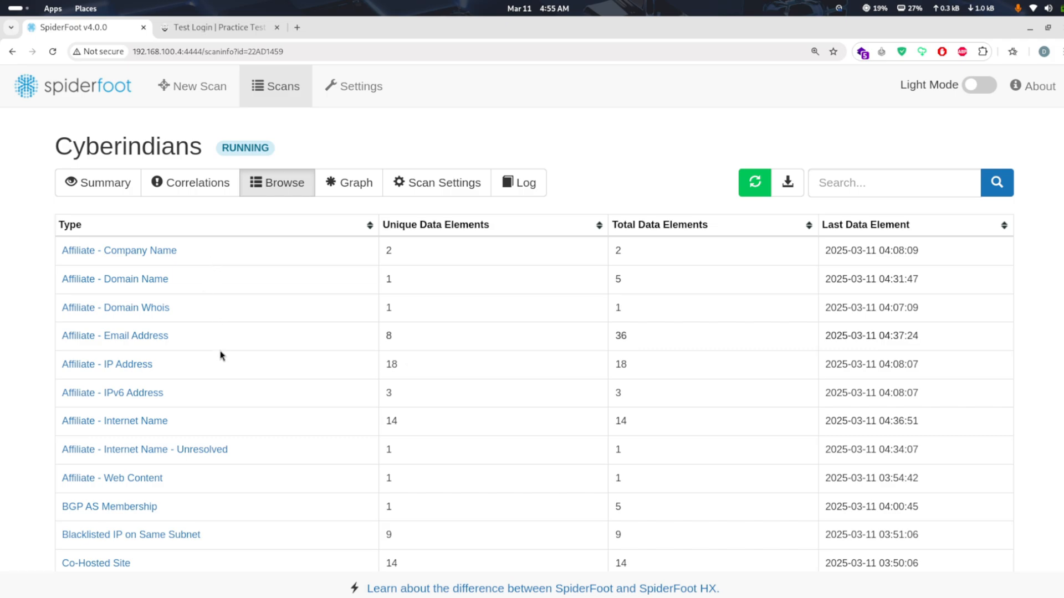
{"action": "scroll", "coordinate": [220, 355], "scroll_direction": "down", "scroll_amount": 3}
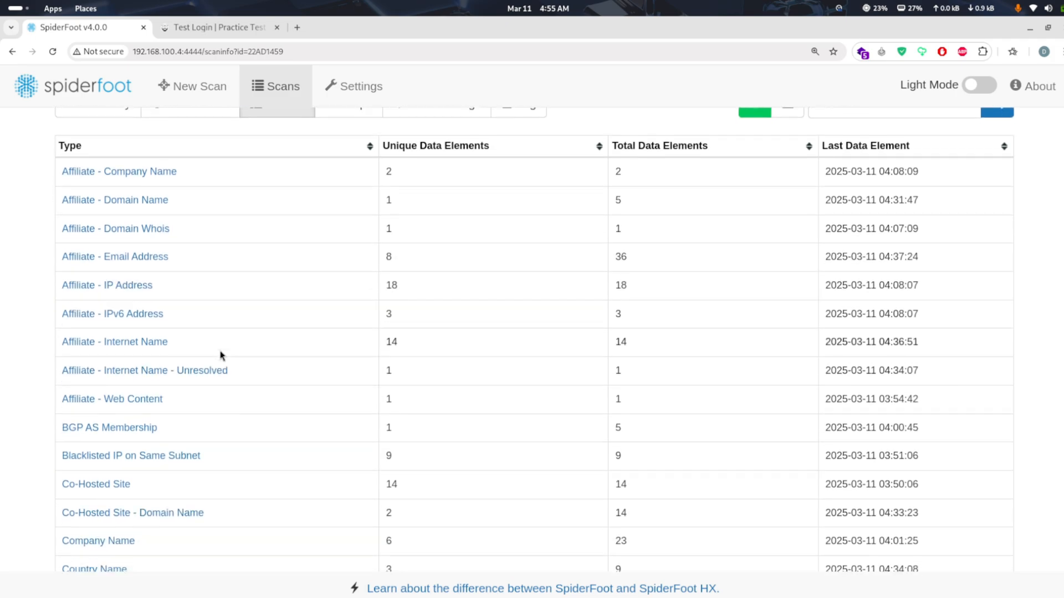
{"action": "scroll", "coordinate": [220, 356], "scroll_direction": "down", "scroll_amount": 3}
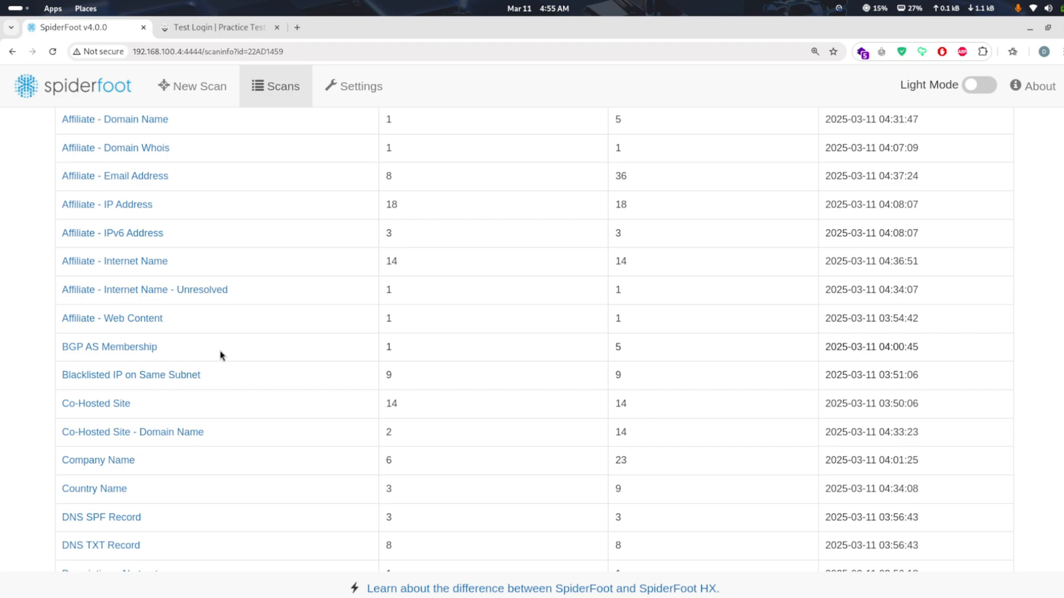
{"action": "scroll", "coordinate": [221, 355], "scroll_direction": "down", "scroll_amount": 10}
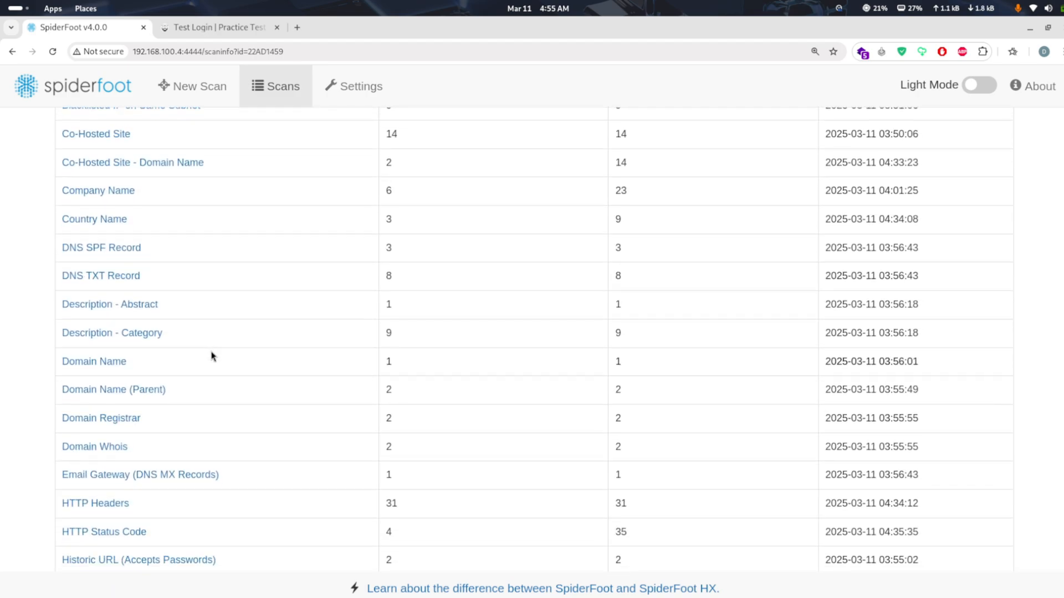
{"action": "left_click", "coordinate": [108, 363]}
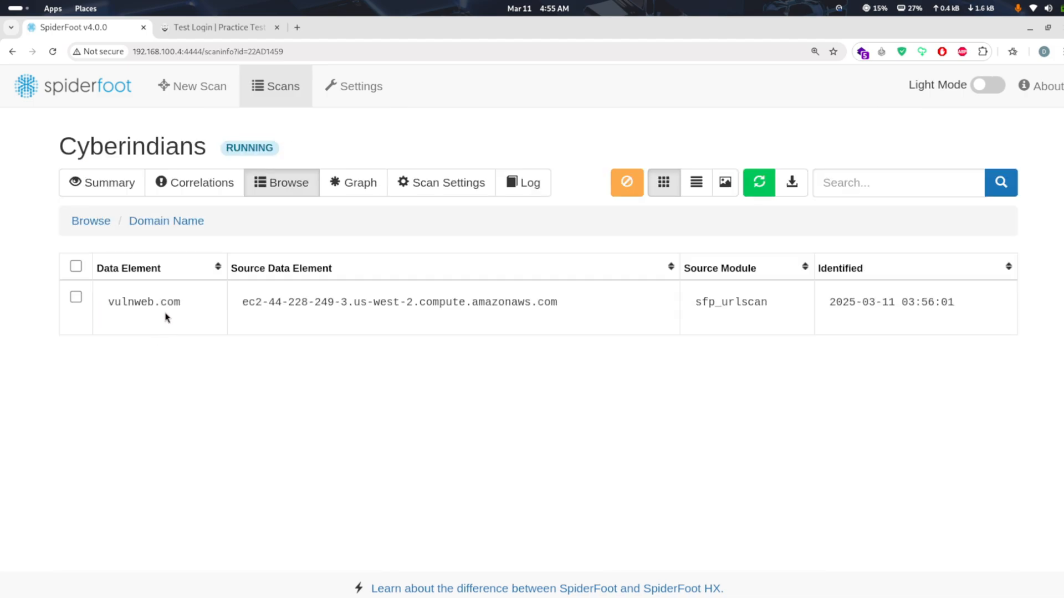
{"action": "left_click", "coordinate": [100, 223]}
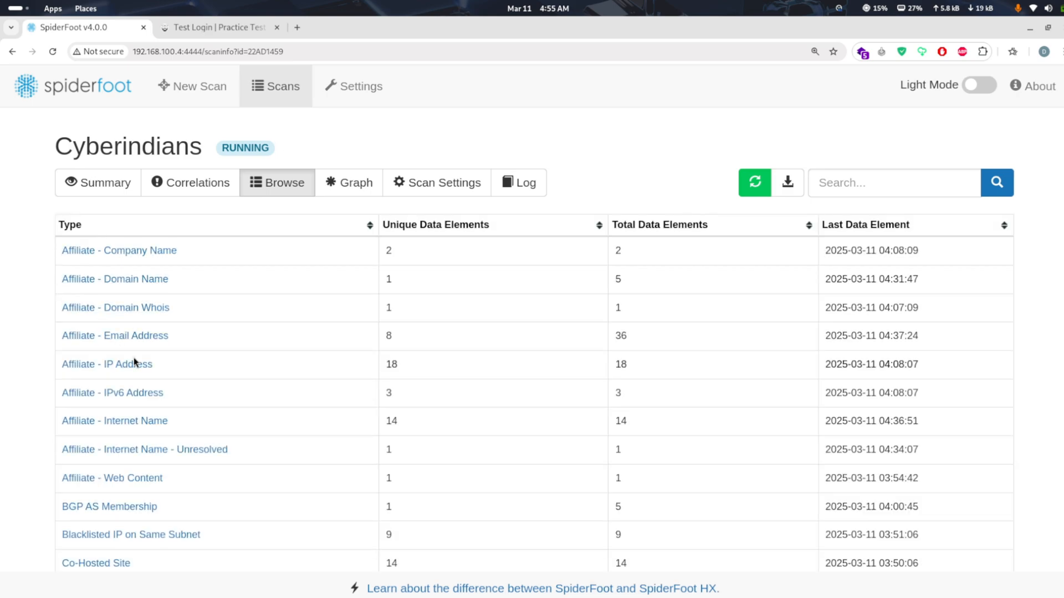
Examine the Blacklisted IP on Same Subnet entries and return to the list of data types
{"action": "left_click", "coordinate": [197, 535]}
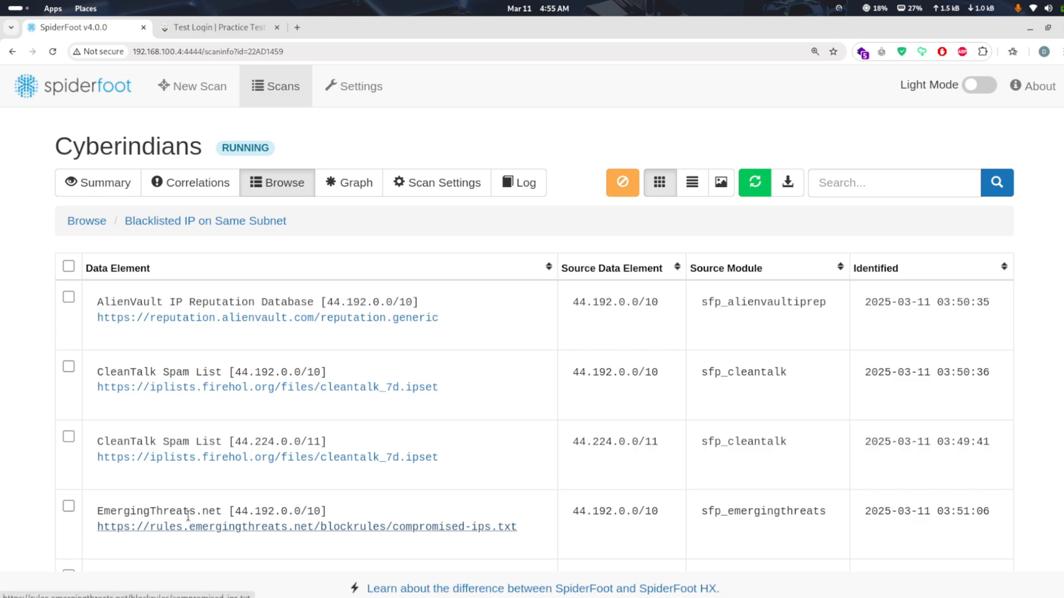
{"action": "scroll", "coordinate": [281, 443], "scroll_direction": "down", "scroll_amount": 6}
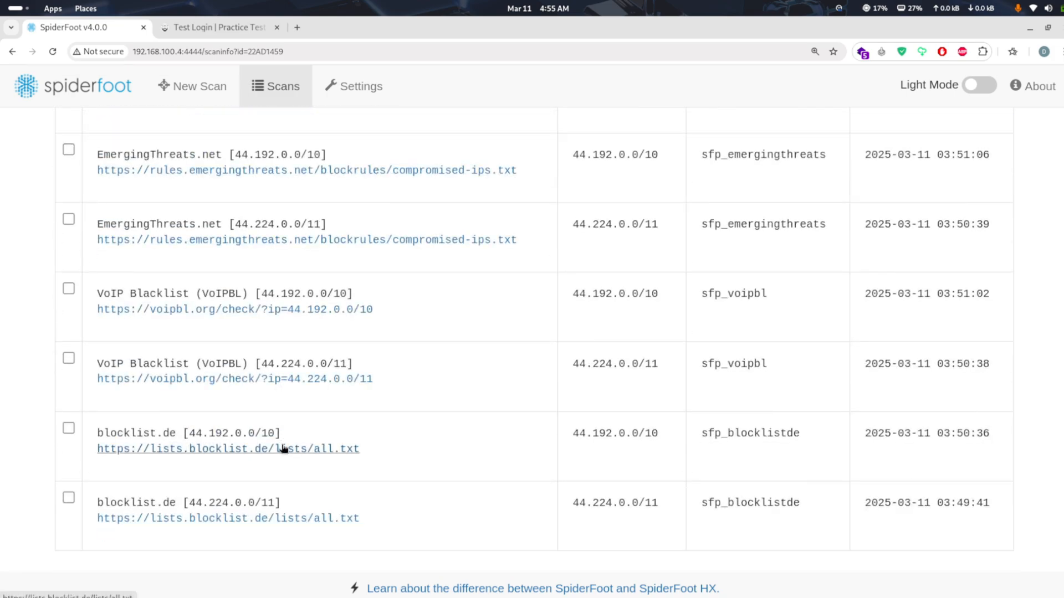
{"action": "scroll", "coordinate": [282, 449], "scroll_direction": "up", "scroll_amount": 6}
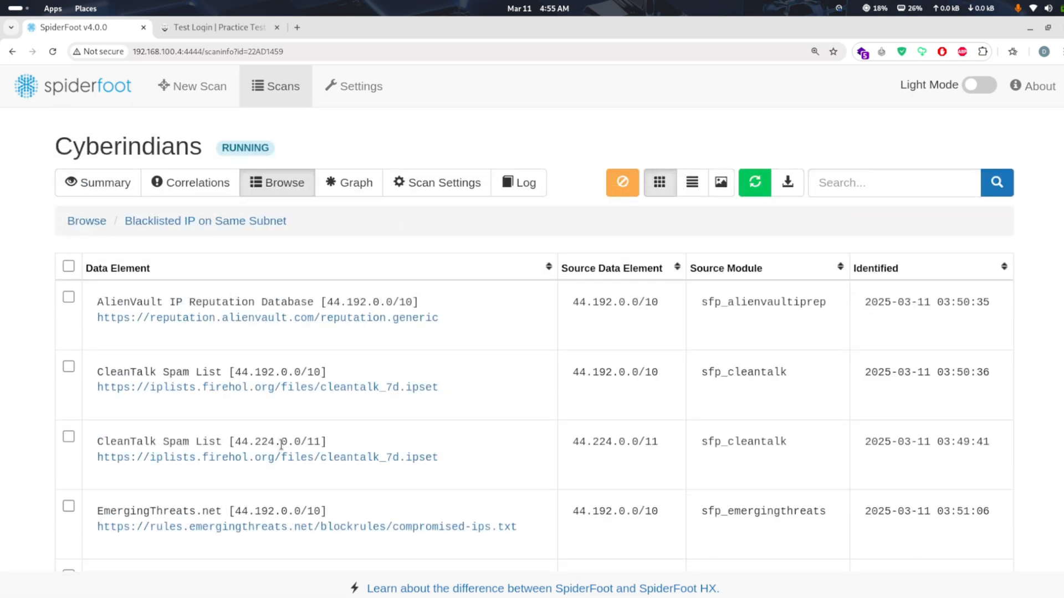
{"action": "left_click", "coordinate": [94, 224]}
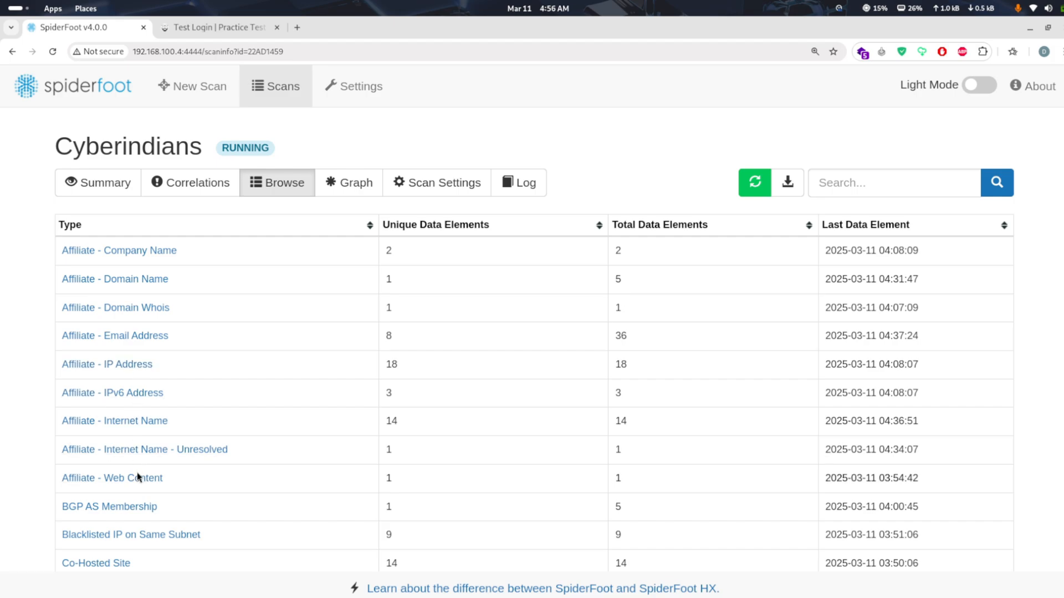
Examine the Affiliate - Internet Name entries and return to the list of data types
{"action": "left_click", "coordinate": [130, 422]}
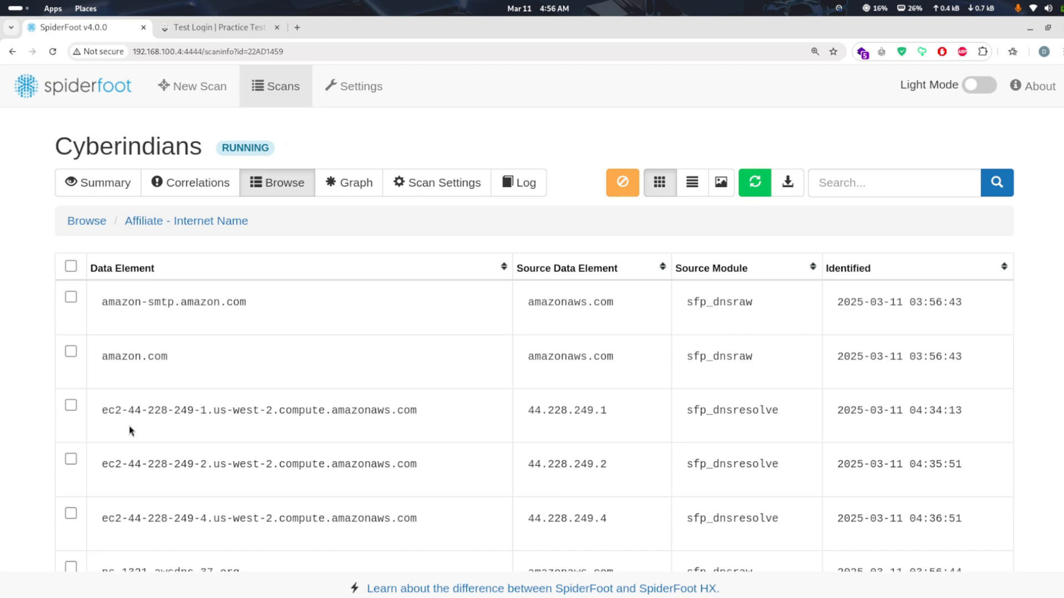
{"action": "scroll", "coordinate": [131, 431], "scroll_direction": "down", "scroll_amount": 3}
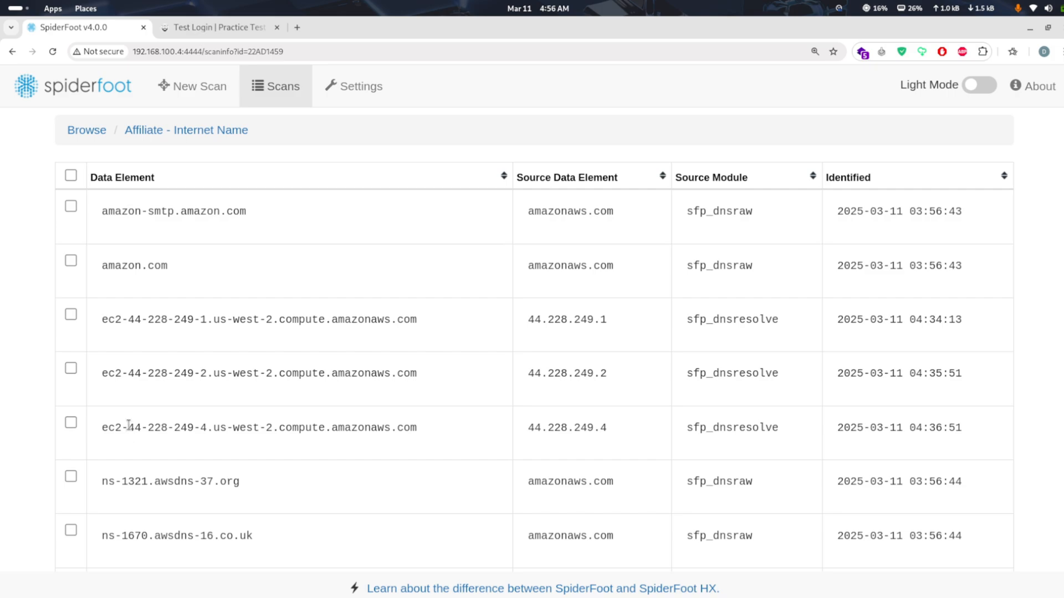
{"action": "scroll", "coordinate": [129, 425], "scroll_direction": "down", "scroll_amount": 8}
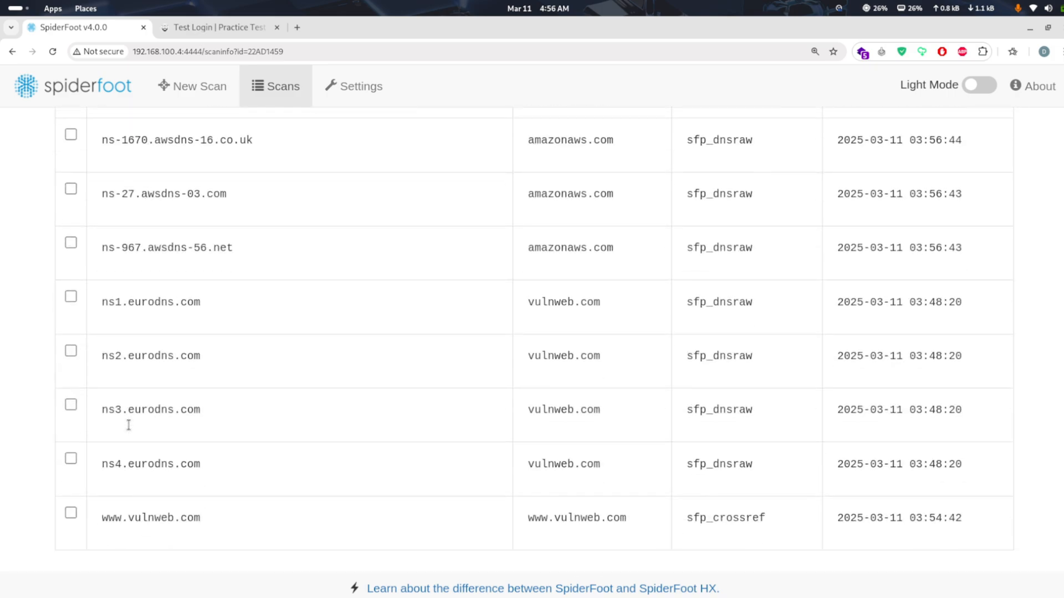
{"action": "scroll", "coordinate": [131, 431], "scroll_direction": "up", "scroll_amount": 2}
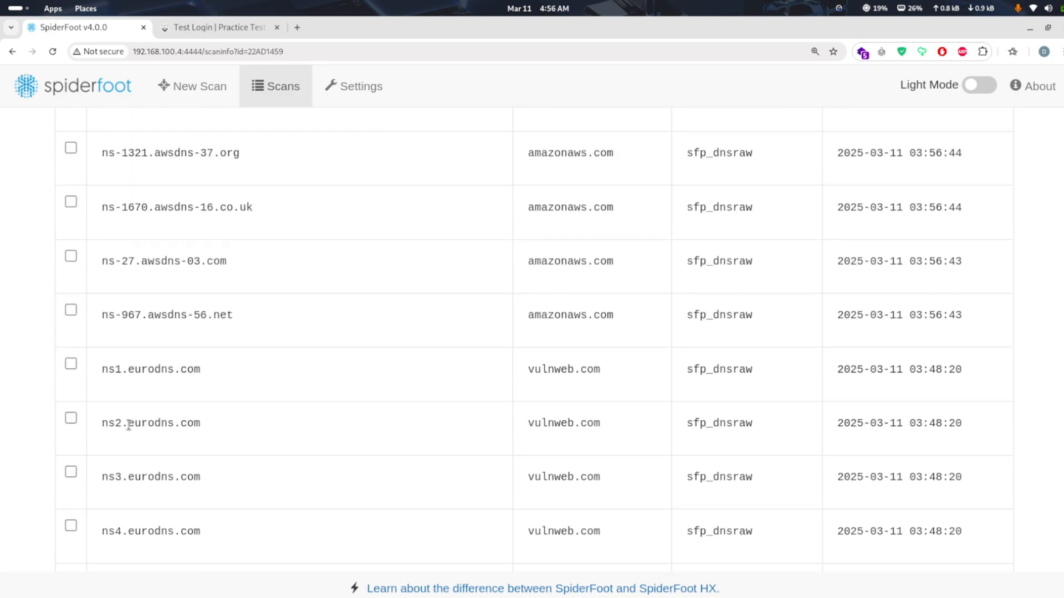
{"action": "right_click", "coordinate": [130, 430]}
{"action": "left_click", "coordinate": [95, 414]}
{"action": "scroll", "coordinate": [94, 414], "scroll_direction": "up", "scroll_amount": 8}
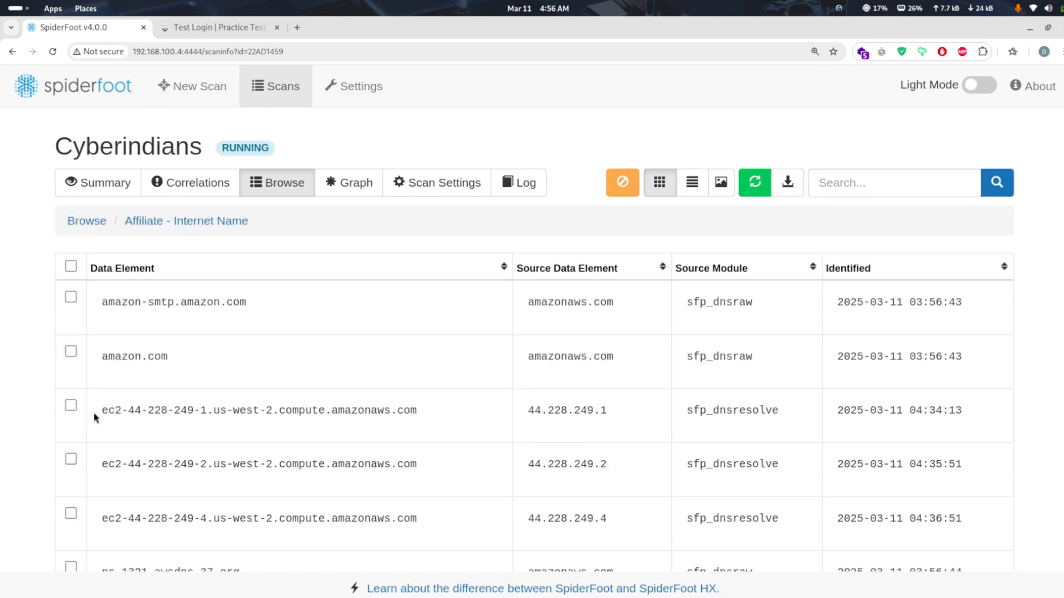
{"action": "left_click", "coordinate": [87, 222]}
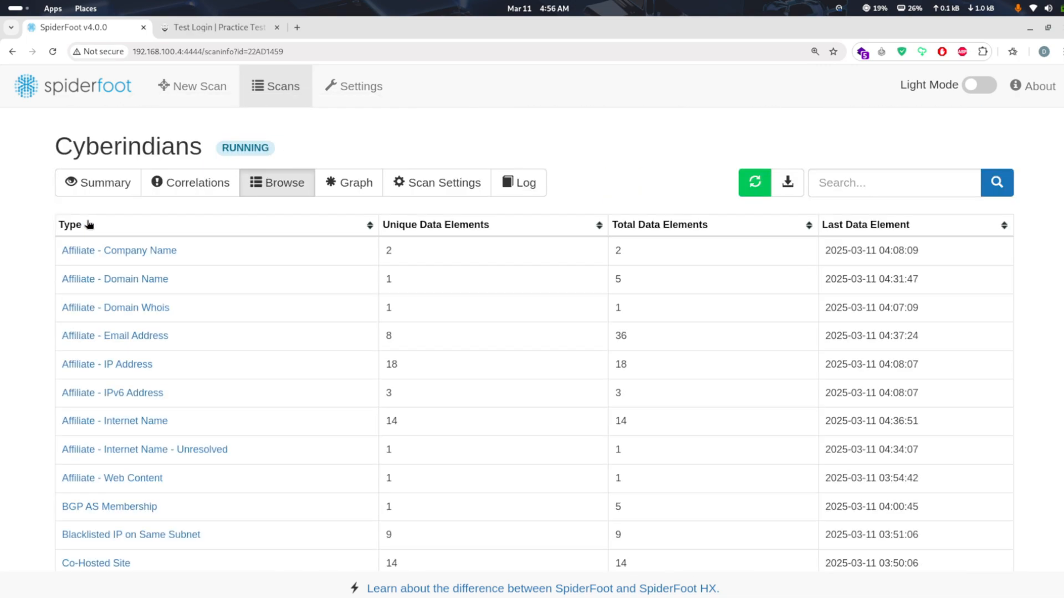
Examine the Company Name entries with their HTML source data and return to the list of data types
{"action": "scroll", "coordinate": [181, 363], "scroll_direction": "down", "scroll_amount": 6}
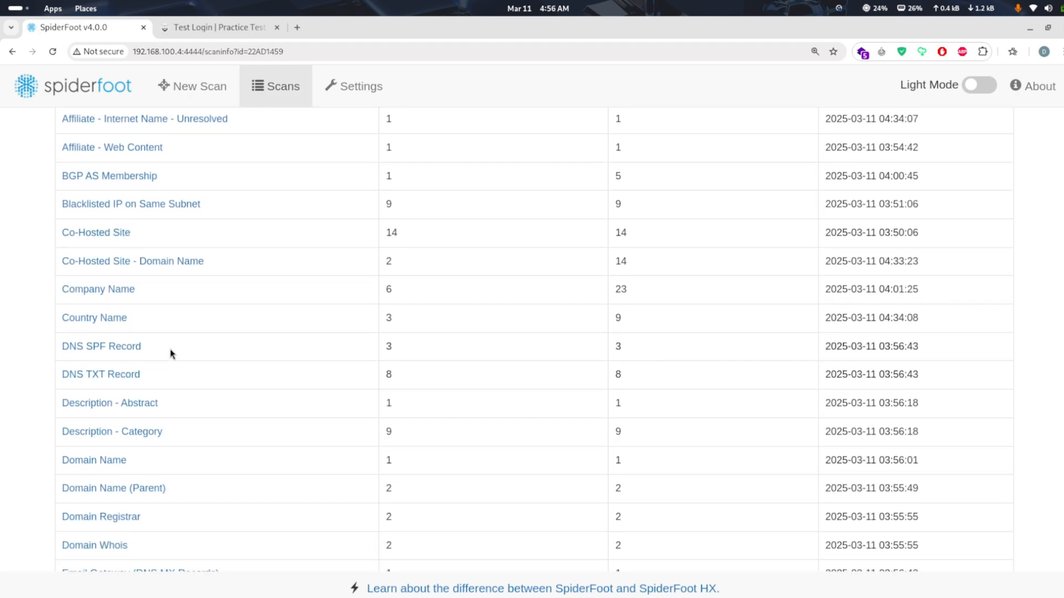
{"action": "left_click", "coordinate": [132, 299]}
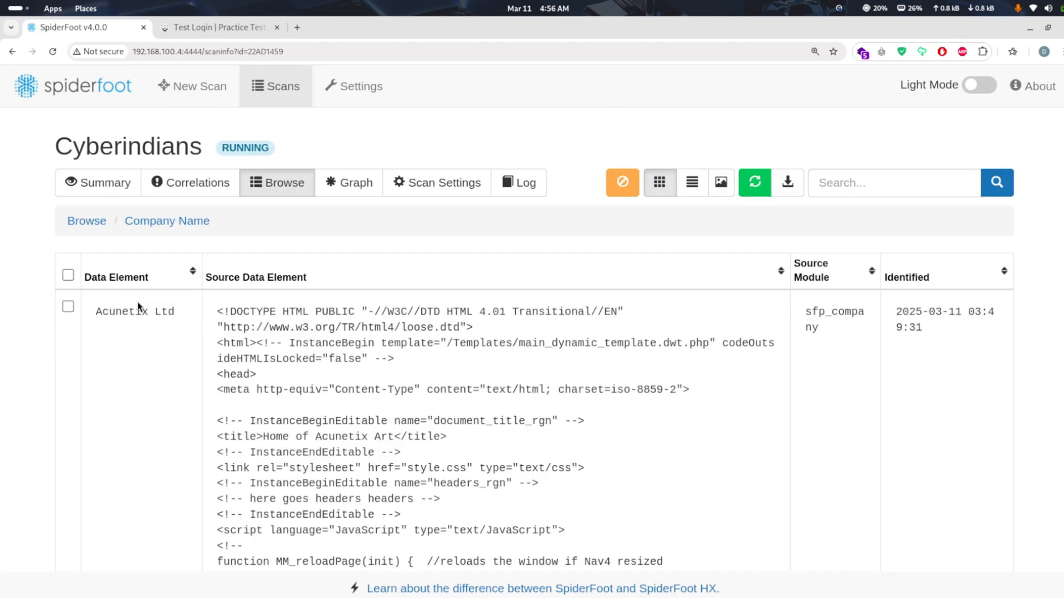
{"action": "scroll", "coordinate": [220, 402], "scroll_direction": "down", "scroll_amount": 10}
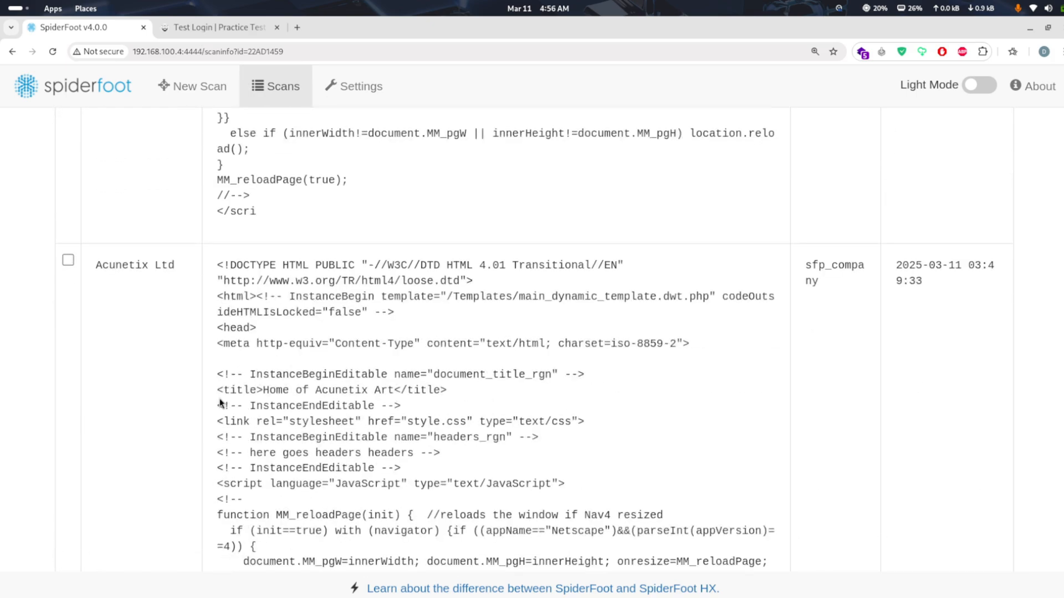
{"action": "scroll", "coordinate": [221, 402], "scroll_direction": "down", "scroll_amount": 5}
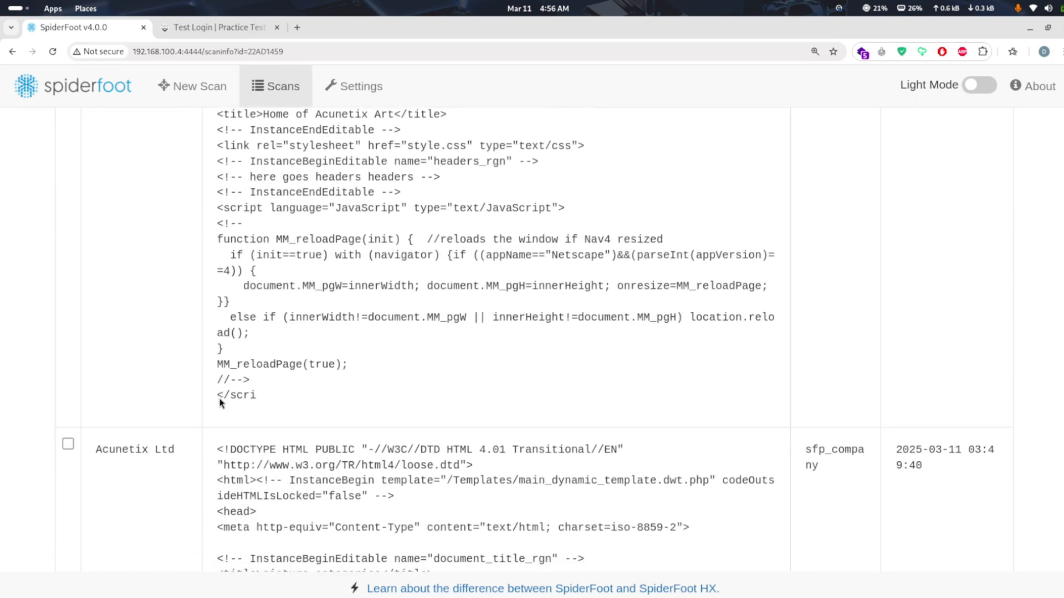
{"action": "scroll", "coordinate": [221, 402], "scroll_direction": "down", "scroll_amount": 12}
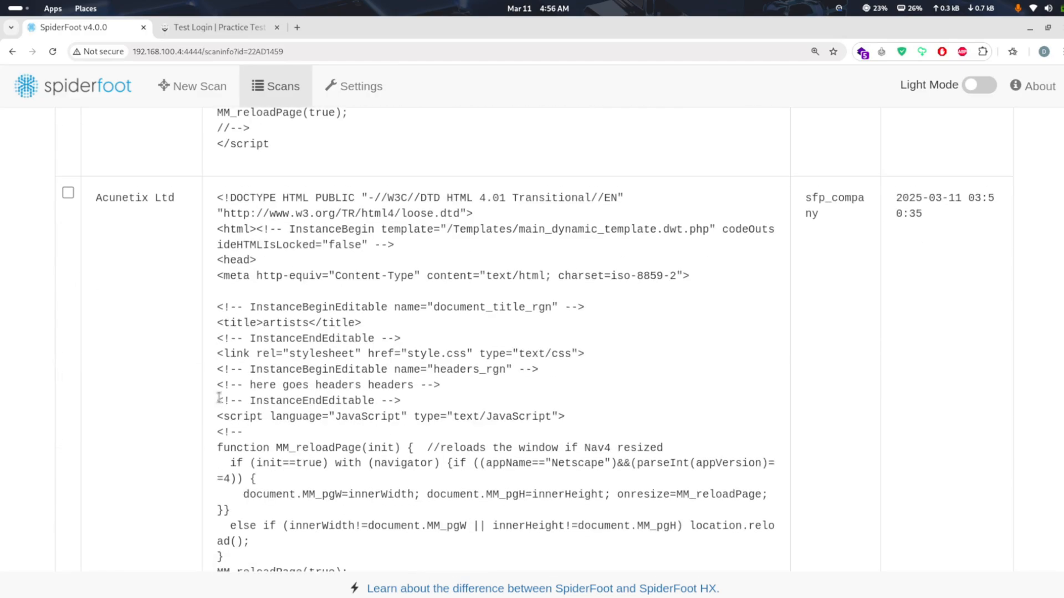
{"action": "scroll", "coordinate": [220, 398], "scroll_direction": "down", "scroll_amount": 2}
{"action": "right_click", "coordinate": [220, 402]}
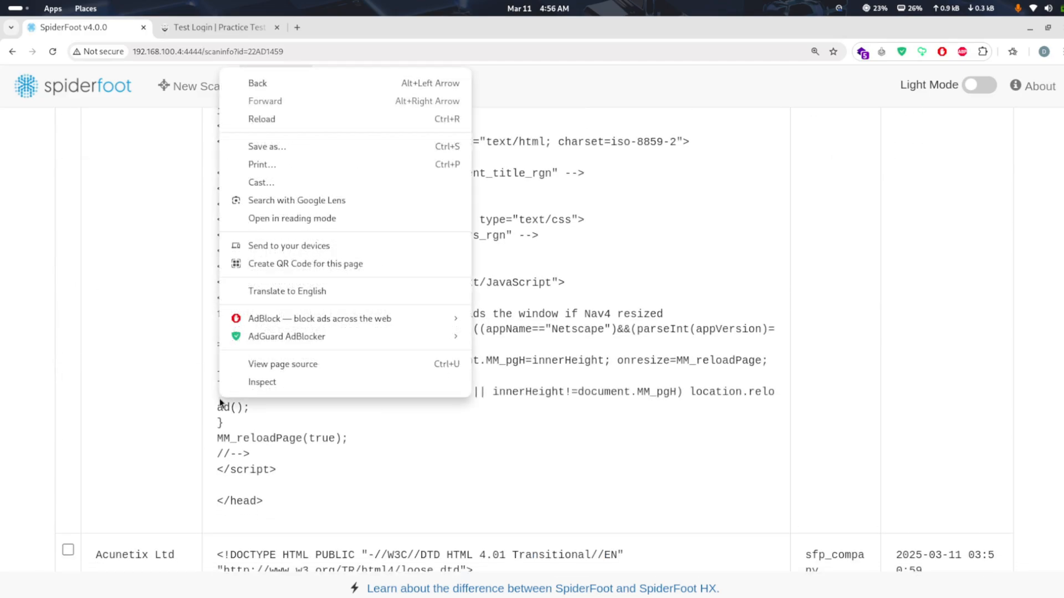
{"action": "left_click", "coordinate": [231, 460]}
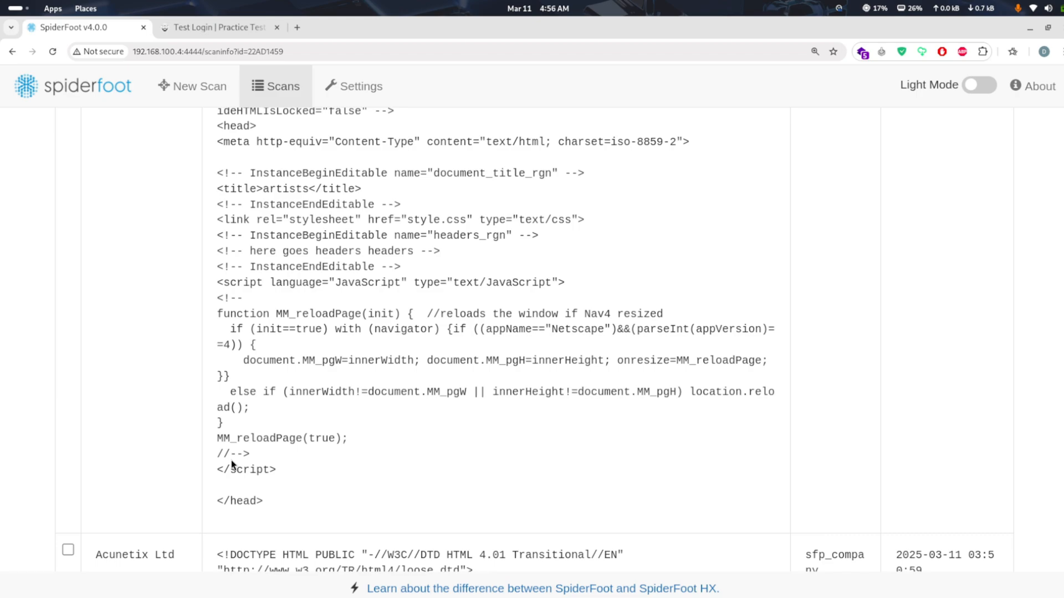
{"action": "scroll", "coordinate": [231, 460], "scroll_direction": "down", "scroll_amount": 7}
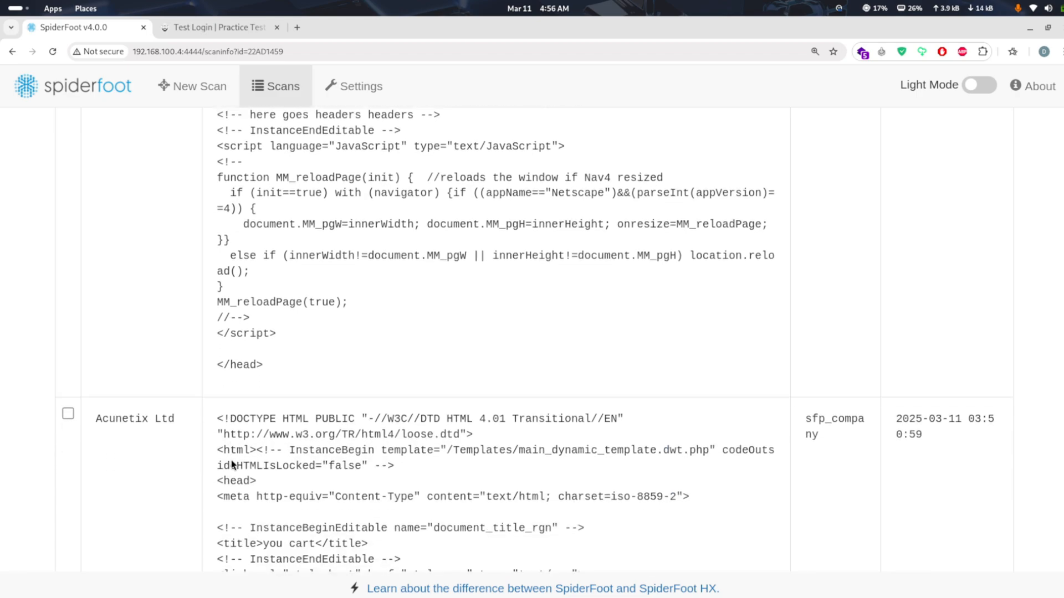
{"action": "scroll", "coordinate": [231, 460], "scroll_direction": "down", "scroll_amount": 4}
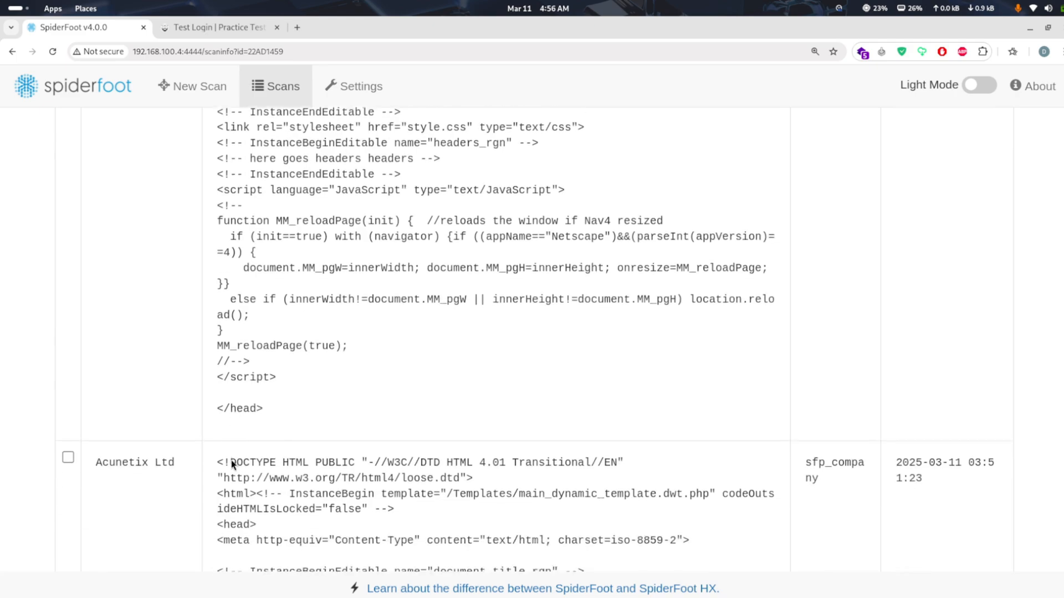
{"action": "right_click", "coordinate": [231, 460]}
{"action": "left_click", "coordinate": [251, 520]}
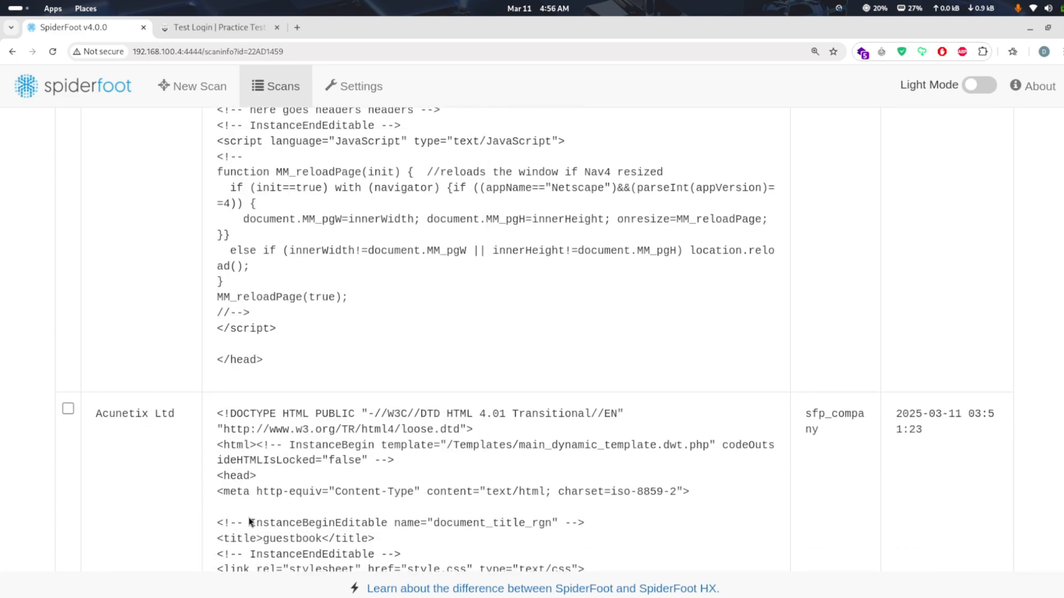
{"action": "scroll", "coordinate": [251, 521], "scroll_direction": "down", "scroll_amount": 3}
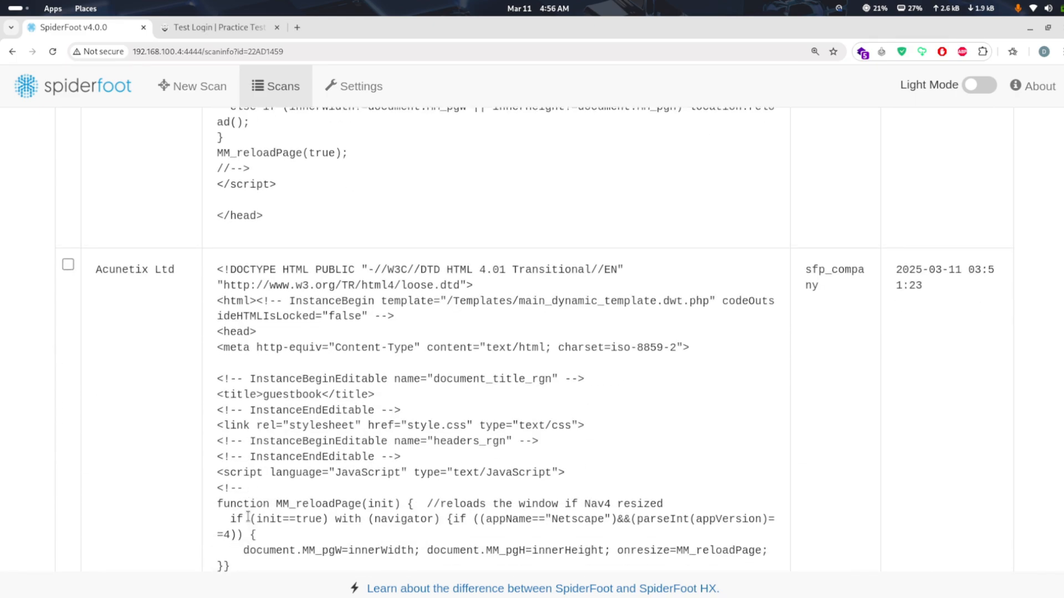
{"action": "scroll", "coordinate": [247, 517], "scroll_direction": "down", "scroll_amount": 3}
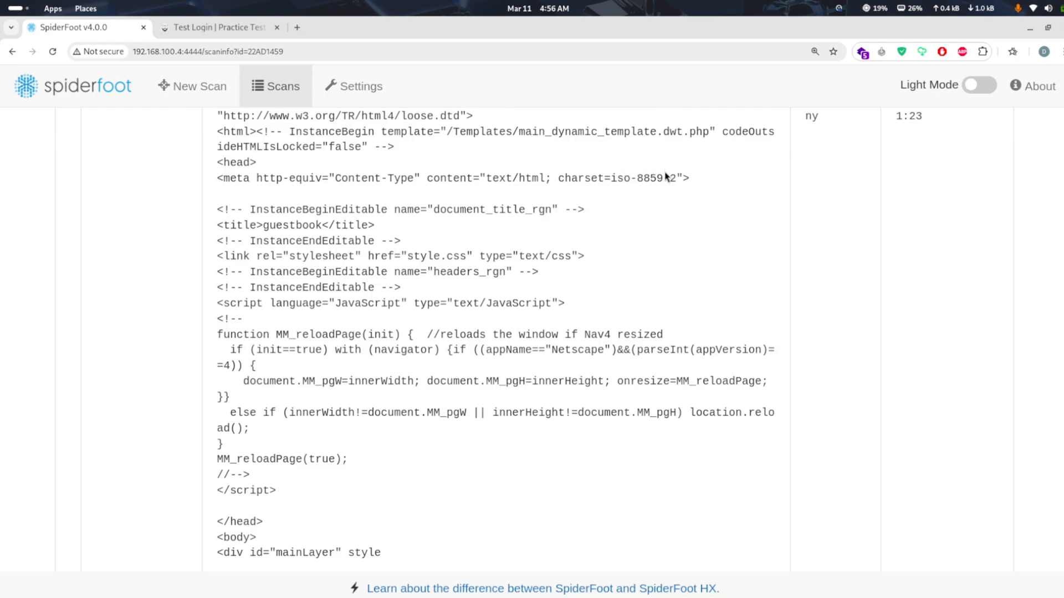
{"action": "left_click_drag", "start_coordinate": [665, 177], "coordinate": [619, 176]}
{"action": "scroll", "coordinate": [620, 293], "scroll_direction": "down", "scroll_amount": 7}
{"action": "scroll", "coordinate": [620, 294], "scroll_direction": "down", "scroll_amount": 10}
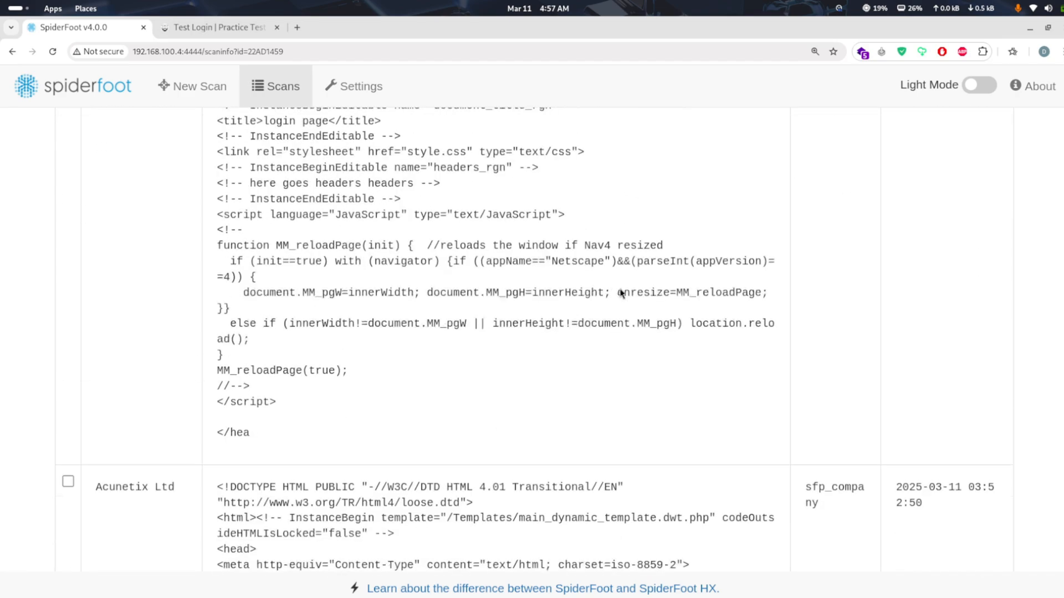
{"action": "scroll", "coordinate": [620, 293], "scroll_direction": "up", "scroll_amount": 20}
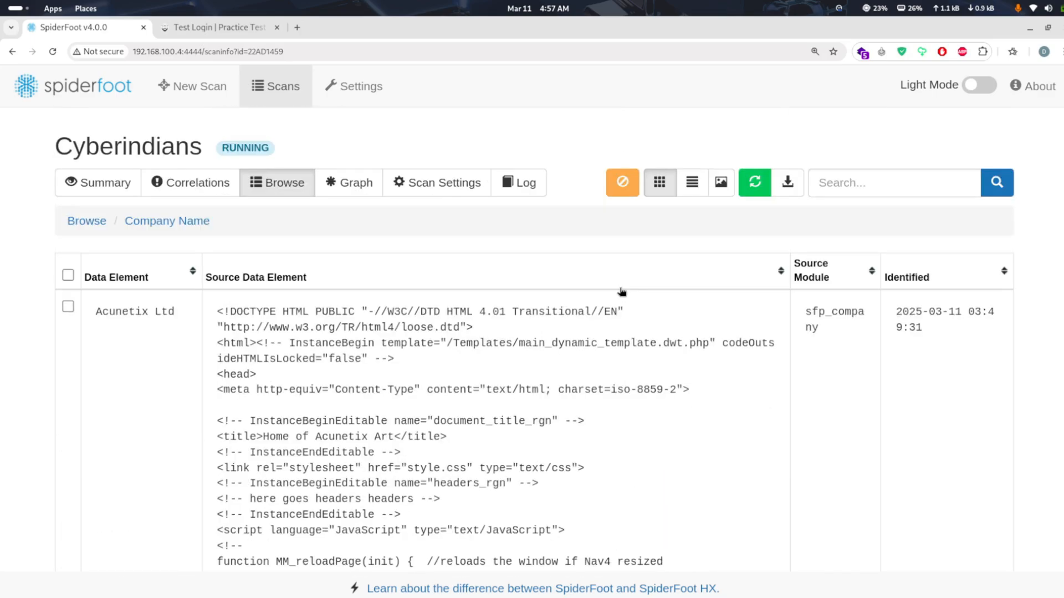
{"action": "left_click", "coordinate": [96, 222]}
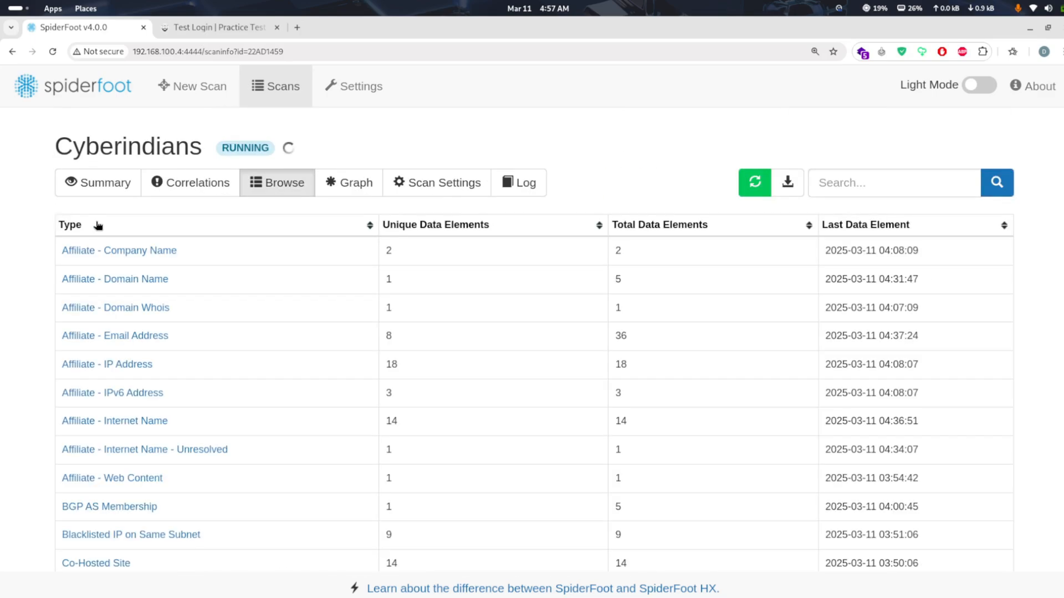
Open the Domain Whois results and examine the amazonaws.com registration record
{"action": "scroll", "coordinate": [182, 383], "scroll_direction": "down", "scroll_amount": 2}
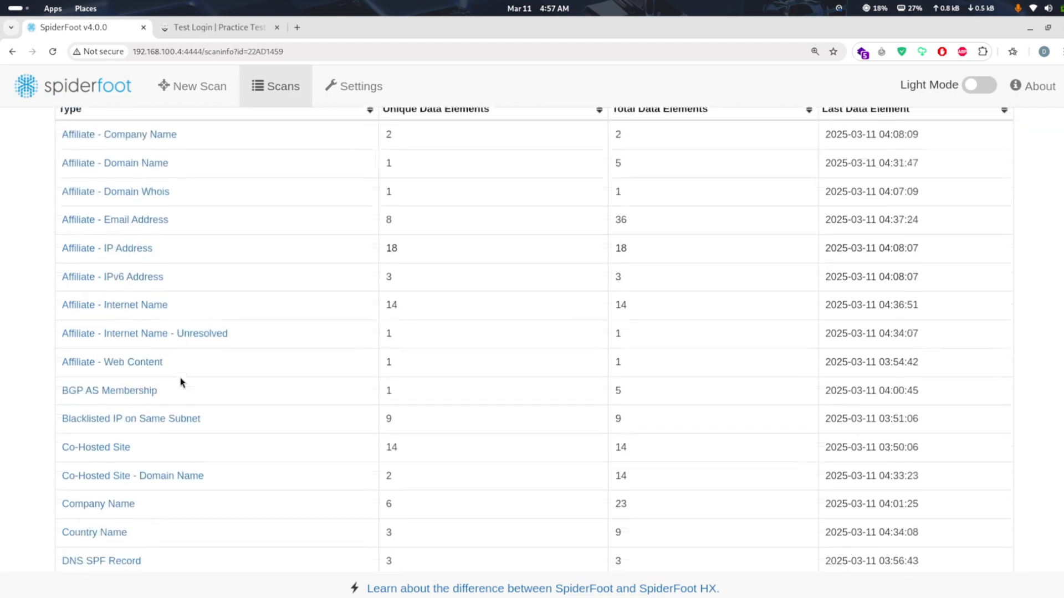
{"action": "scroll", "coordinate": [182, 382], "scroll_direction": "down", "scroll_amount": 3}
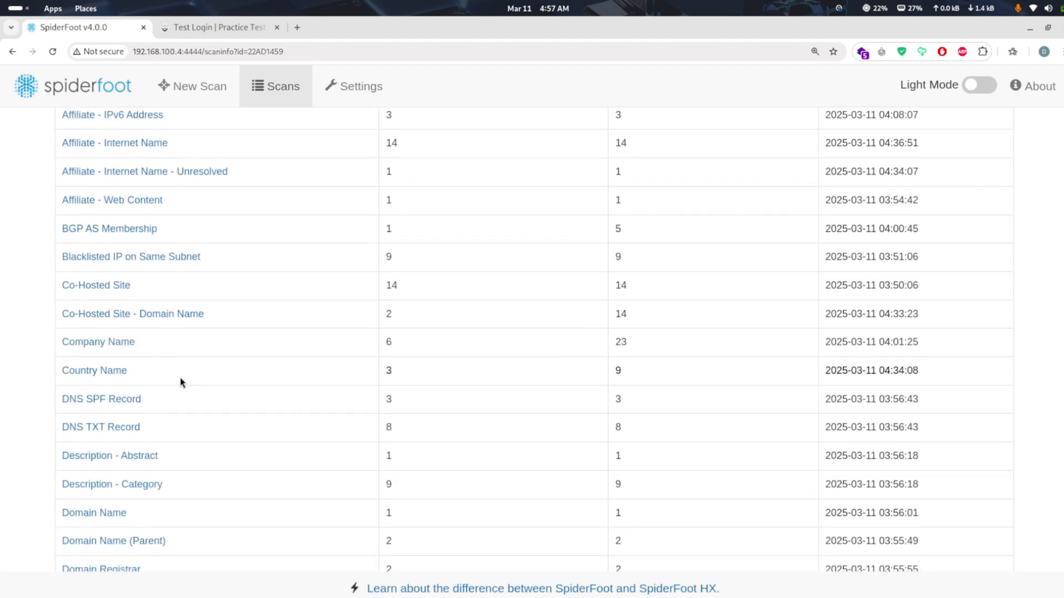
{"action": "scroll", "coordinate": [181, 382], "scroll_direction": "down", "scroll_amount": 2}
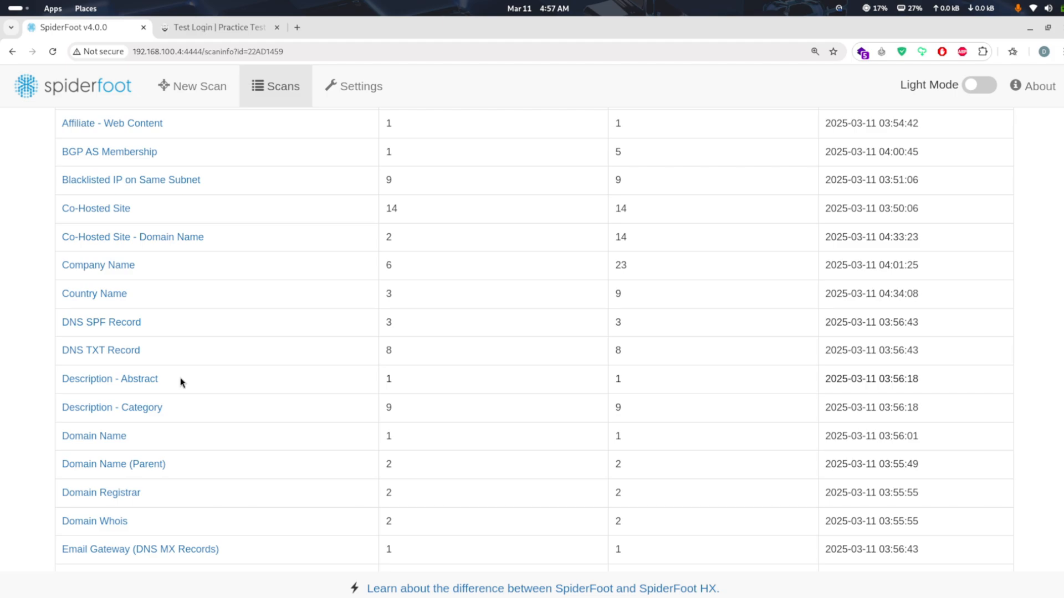
{"action": "scroll", "coordinate": [182, 383], "scroll_direction": "down", "scroll_amount": 1}
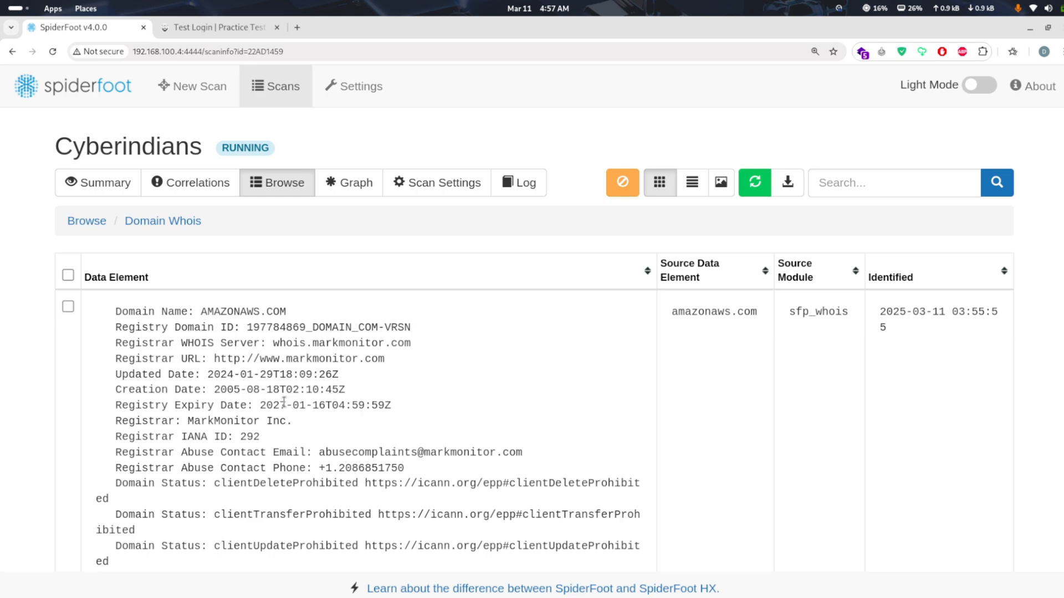
{"action": "scroll", "coordinate": [284, 402], "scroll_direction": "down", "scroll_amount": 1}
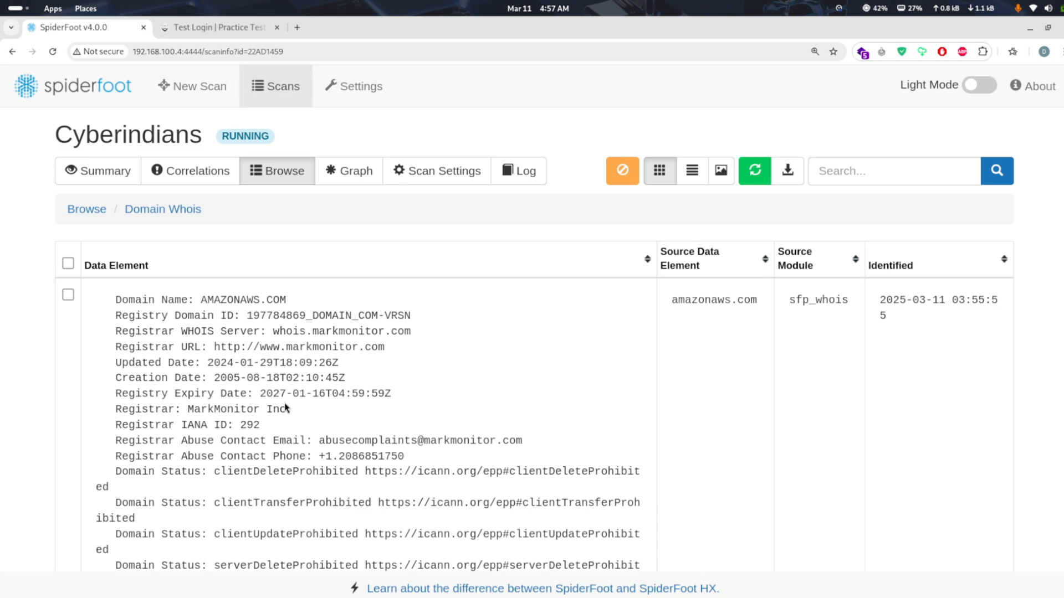
{"action": "scroll", "coordinate": [285, 404], "scroll_direction": "down", "scroll_amount": 1}
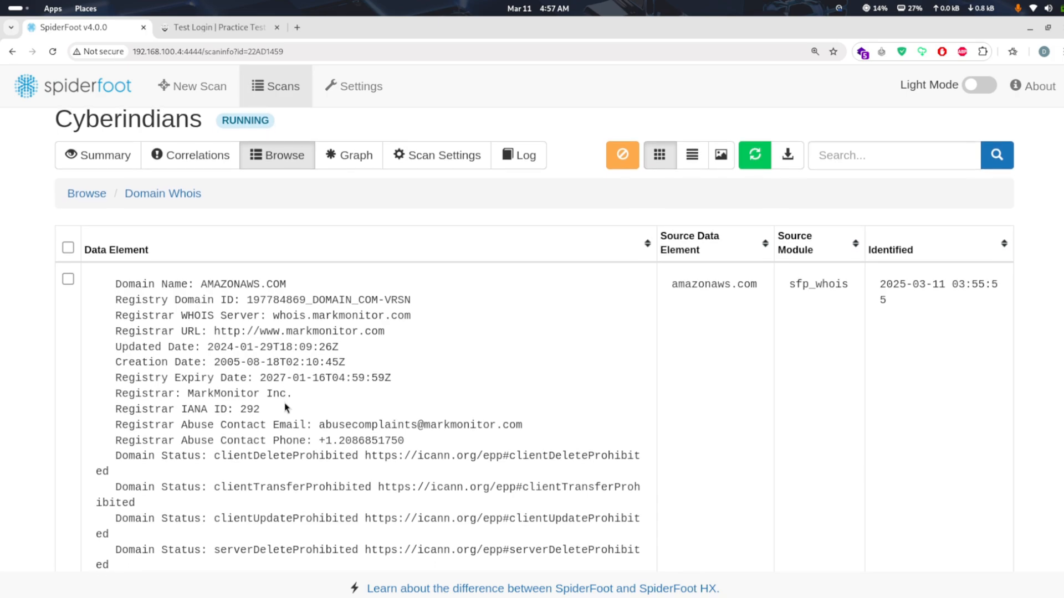
{"action": "scroll", "coordinate": [284, 404], "scroll_direction": "down", "scroll_amount": 5}
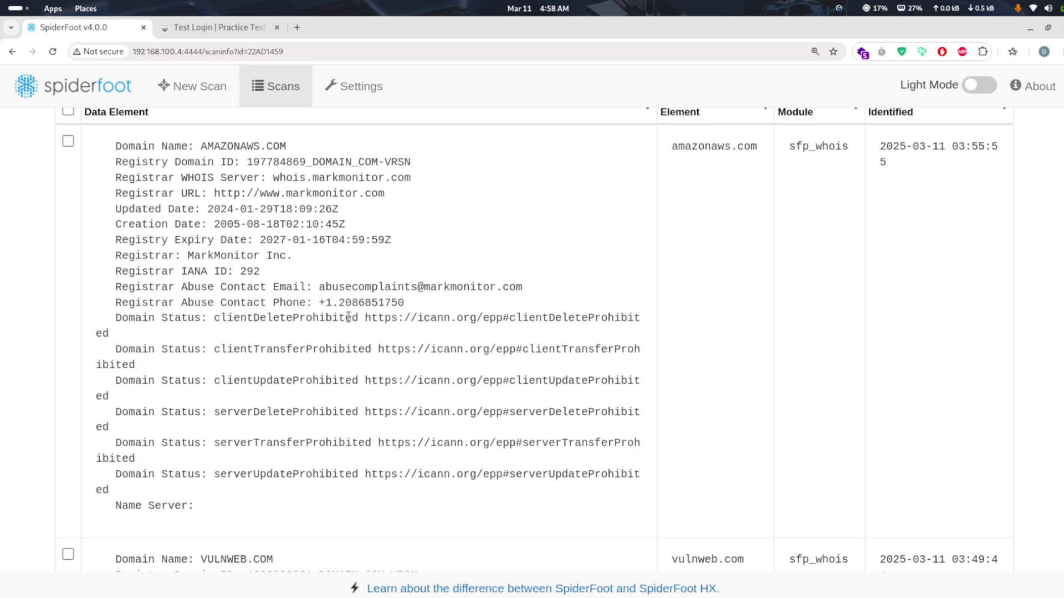
Examine the vulnweb.com Whois record, including its registrar abuse contact lines, and return to the list of data types
{"action": "scroll", "coordinate": [349, 317], "scroll_direction": "down", "scroll_amount": 10}
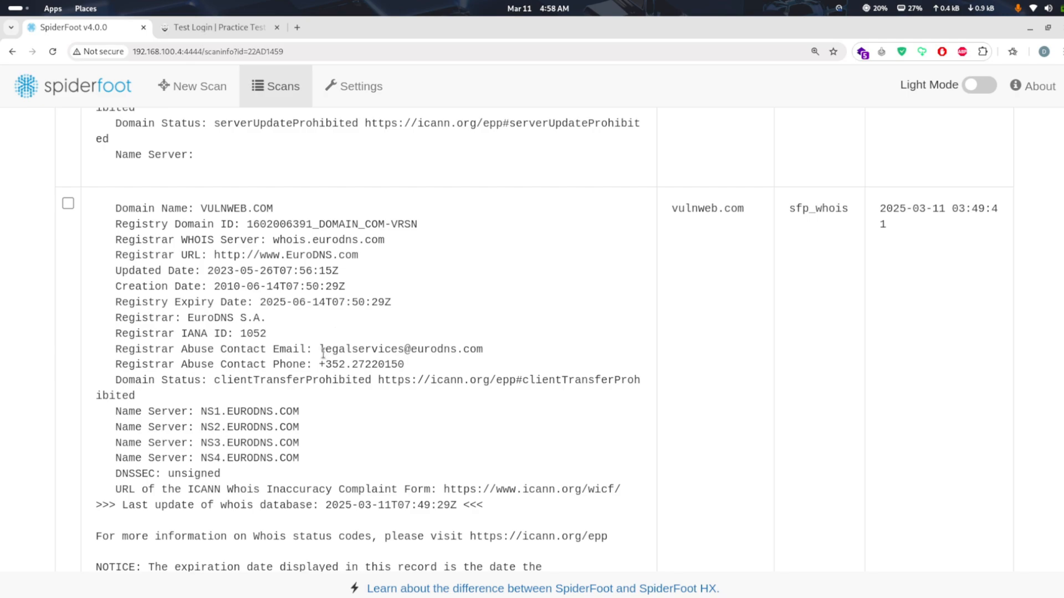
{"action": "left_click_drag", "start_coordinate": [321, 350], "coordinate": [409, 347]}
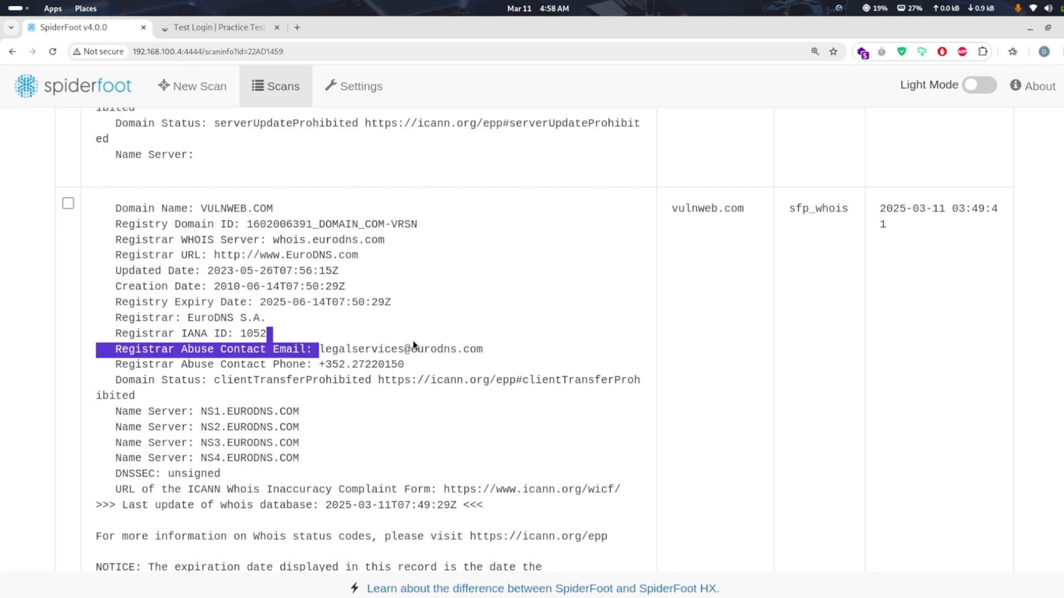
{"action": "right_click", "coordinate": [415, 378]}
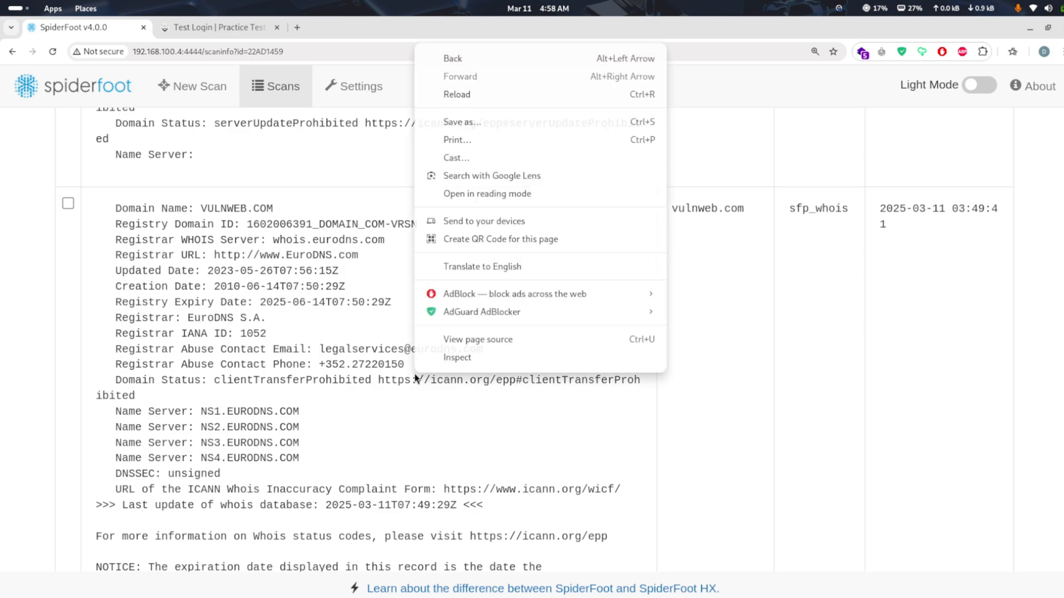
{"action": "key", "text": "Escape"}
{"action": "triple_click", "coordinate": [415, 377]}
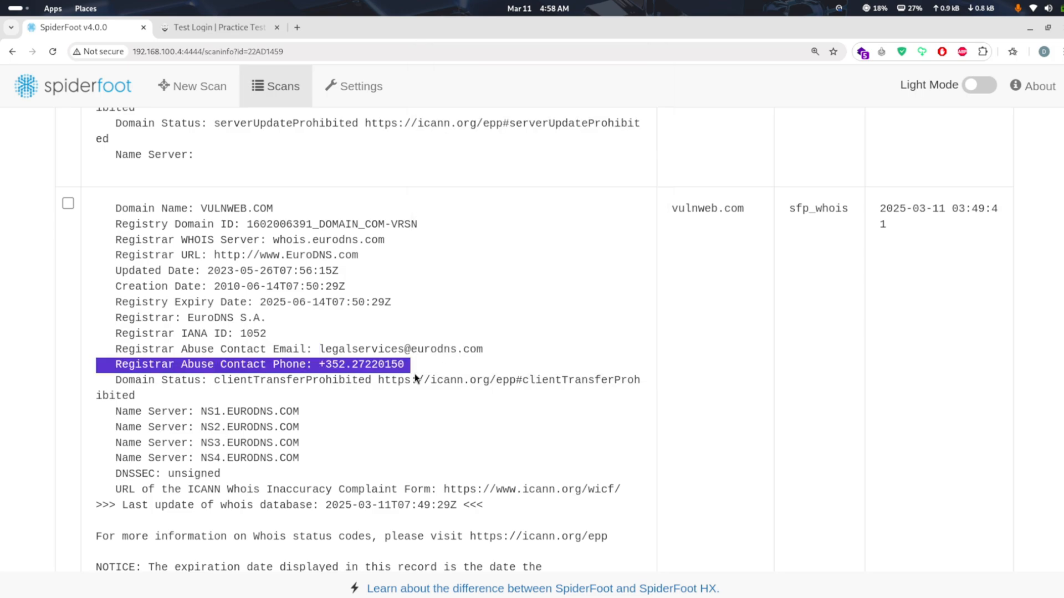
{"action": "left_click", "coordinate": [415, 378]}
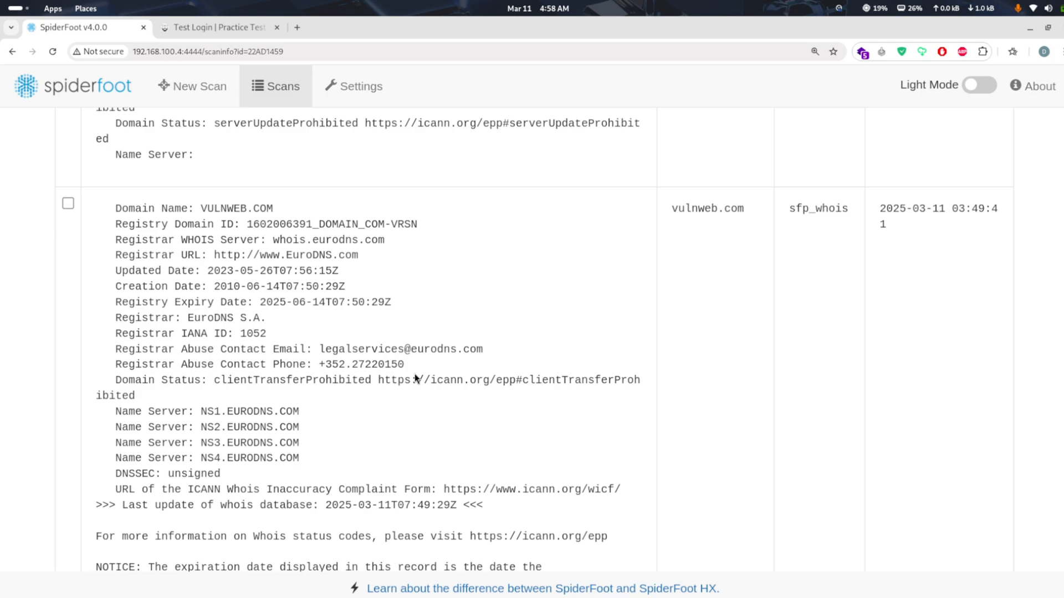
{"action": "scroll", "coordinate": [415, 378], "scroll_direction": "down", "scroll_amount": 2}
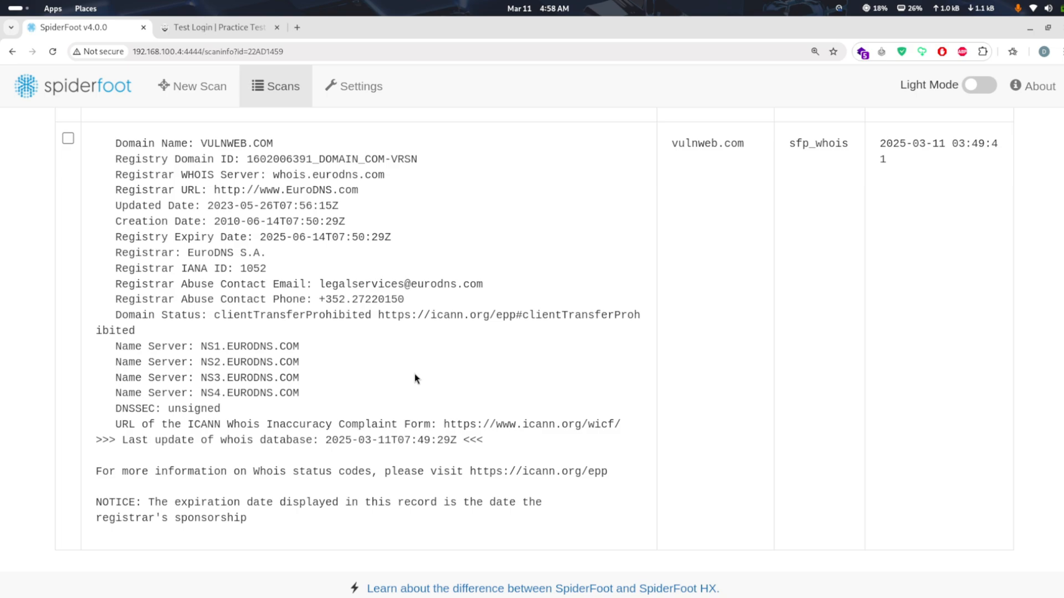
{"action": "scroll", "coordinate": [415, 379], "scroll_direction": "up", "scroll_amount": 10}
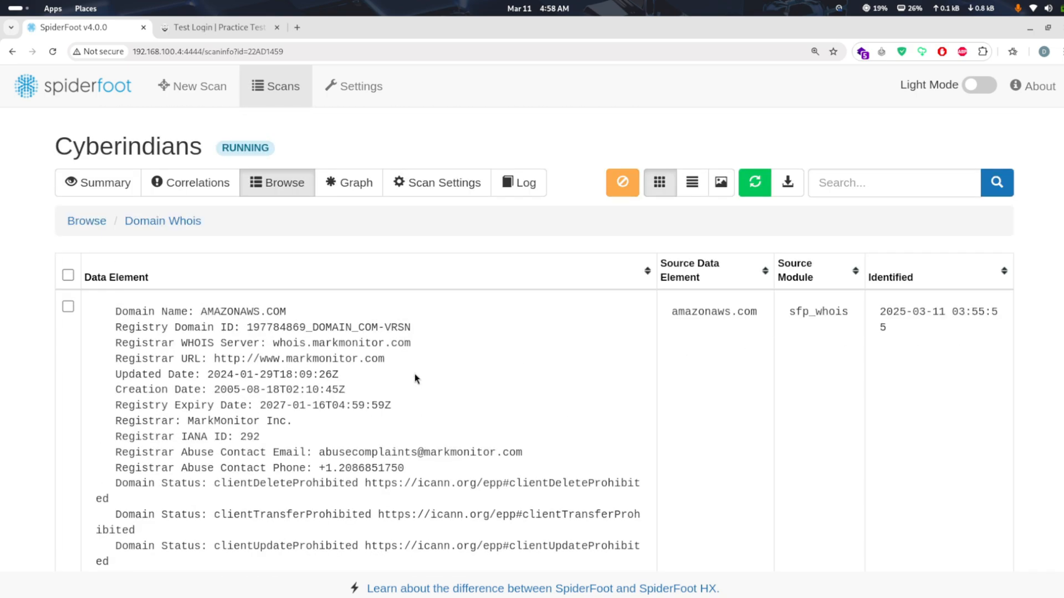
{"action": "left_click", "coordinate": [89, 221]}
Examine the Affiliate - IP Address entries and return to the list of data types
{"action": "scroll", "coordinate": [170, 332], "scroll_direction": "down", "scroll_amount": 1}
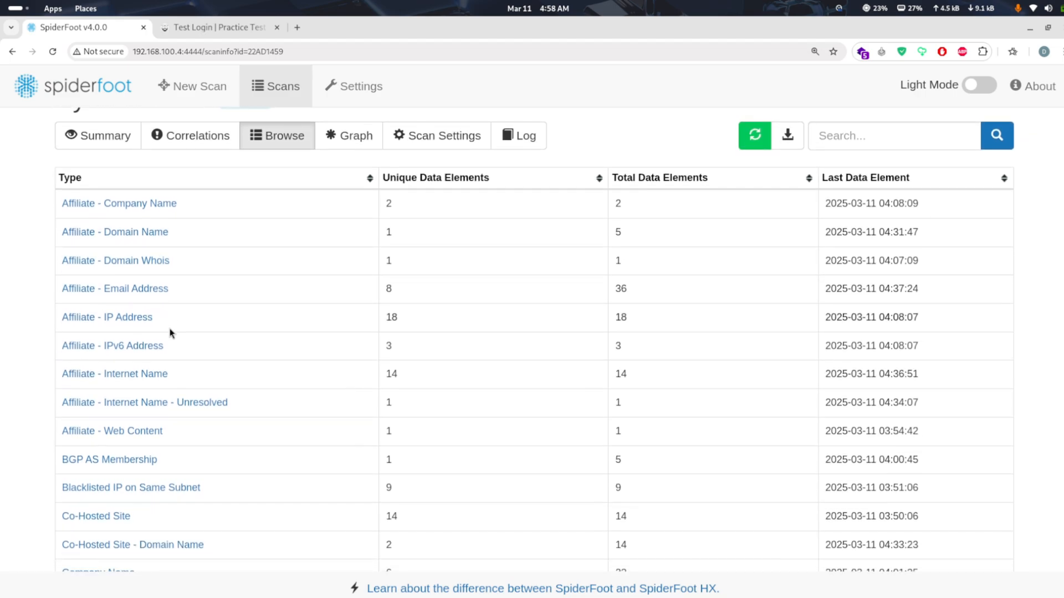
{"action": "left_click", "coordinate": [136, 318]}
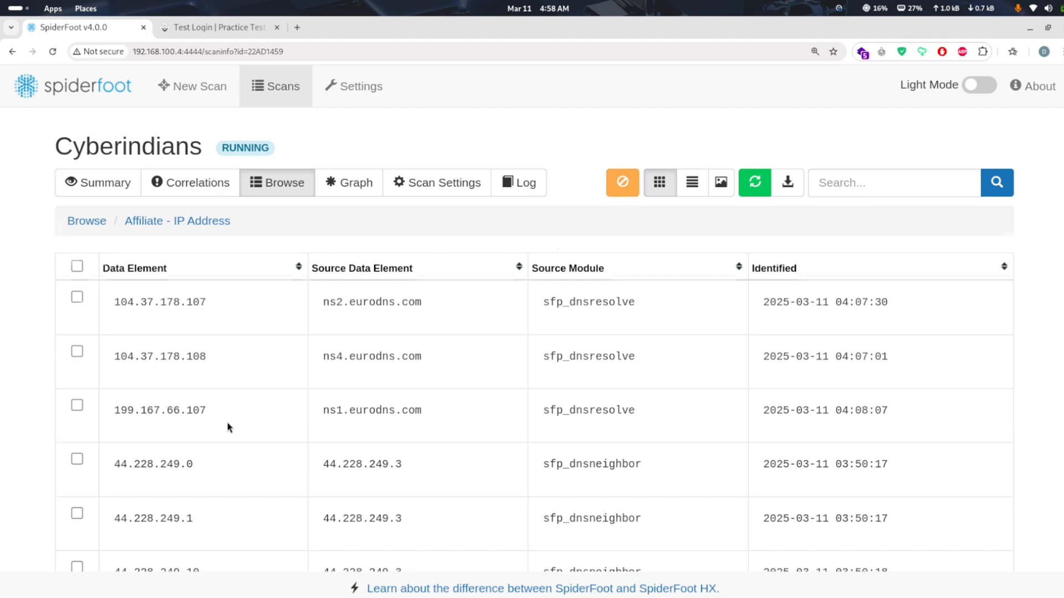
{"action": "scroll", "coordinate": [227, 425], "scroll_direction": "down", "scroll_amount": 5}
{"action": "scroll", "coordinate": [227, 427], "scroll_direction": "down", "scroll_amount": 4}
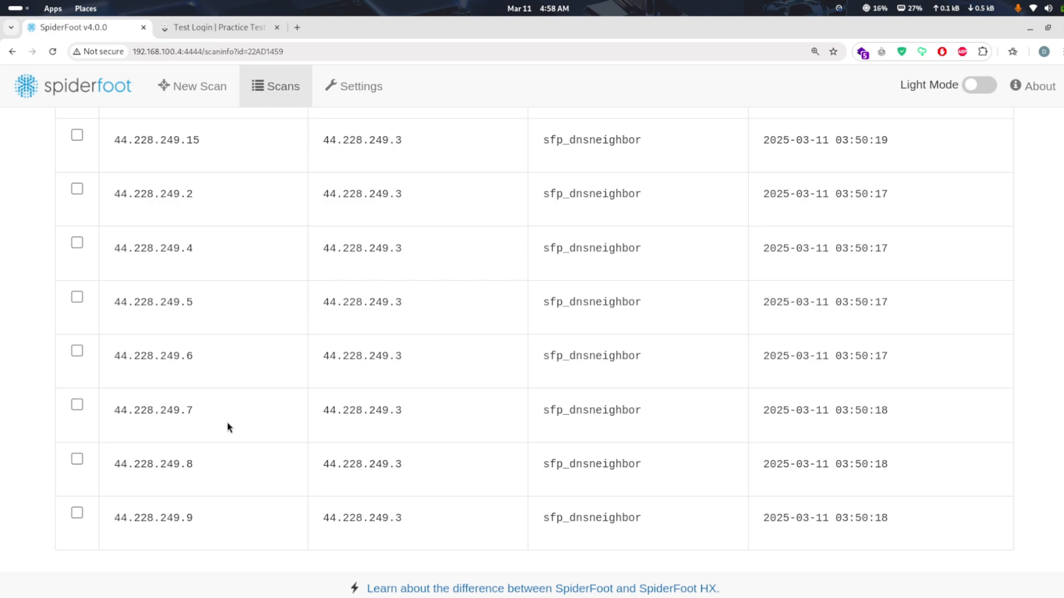
{"action": "scroll", "coordinate": [227, 427], "scroll_direction": "up", "scroll_amount": 5}
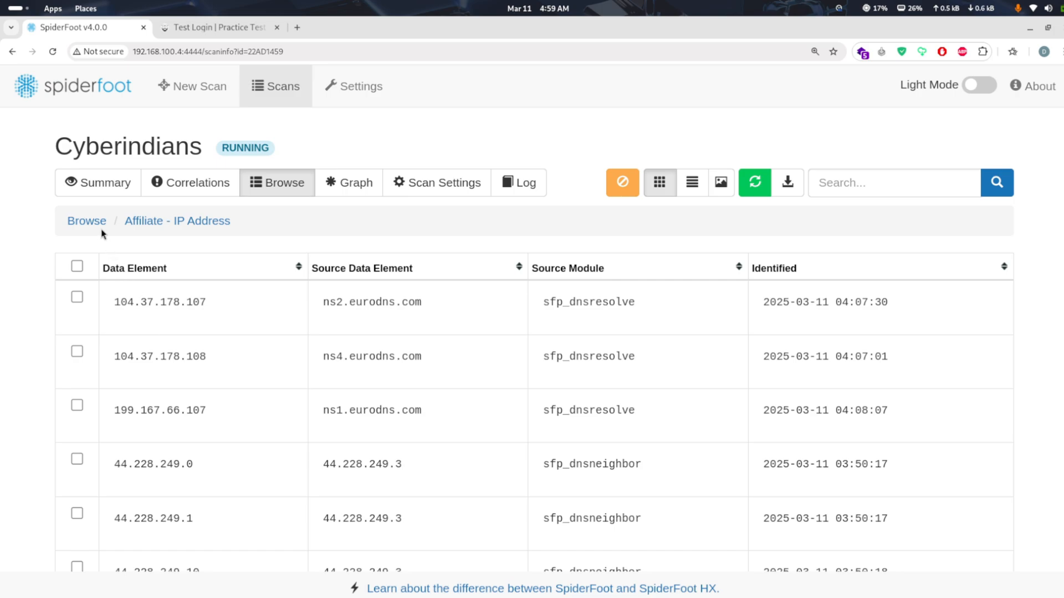
{"action": "left_click", "coordinate": [87, 221]}
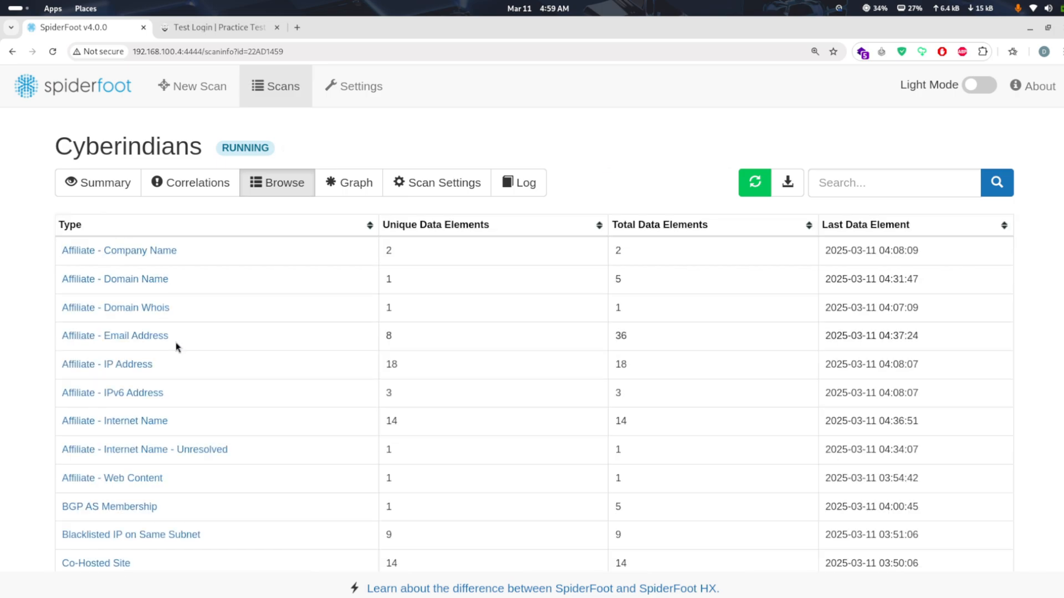
Open the Phone Number results, examine the entries with their Whois source data, and return to the list of data types
{"action": "scroll", "coordinate": [176, 347], "scroll_direction": "down", "scroll_amount": 10}
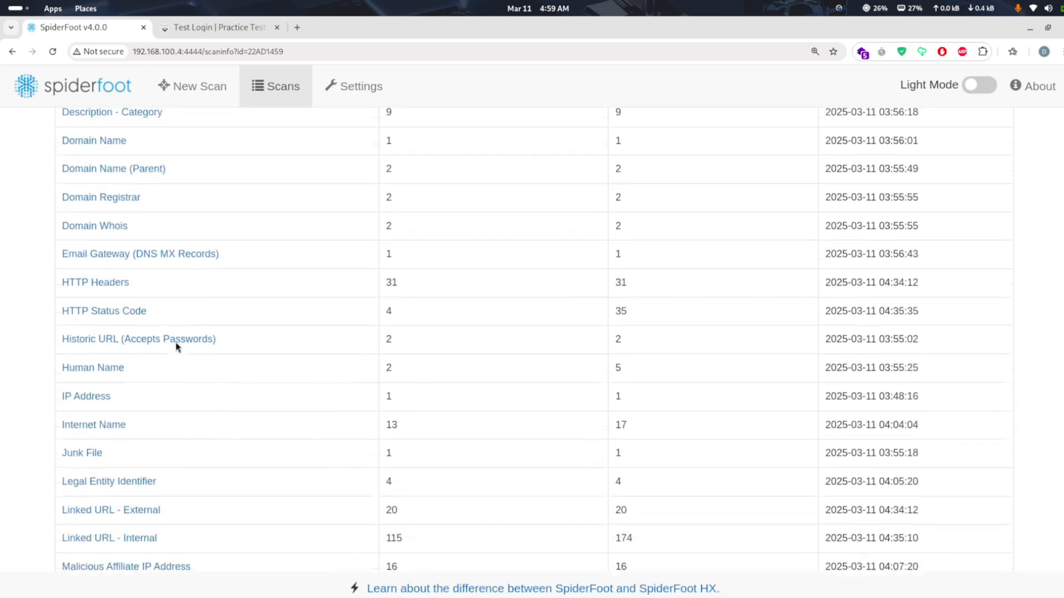
{"action": "scroll", "coordinate": [176, 347], "scroll_direction": "down", "scroll_amount": 3}
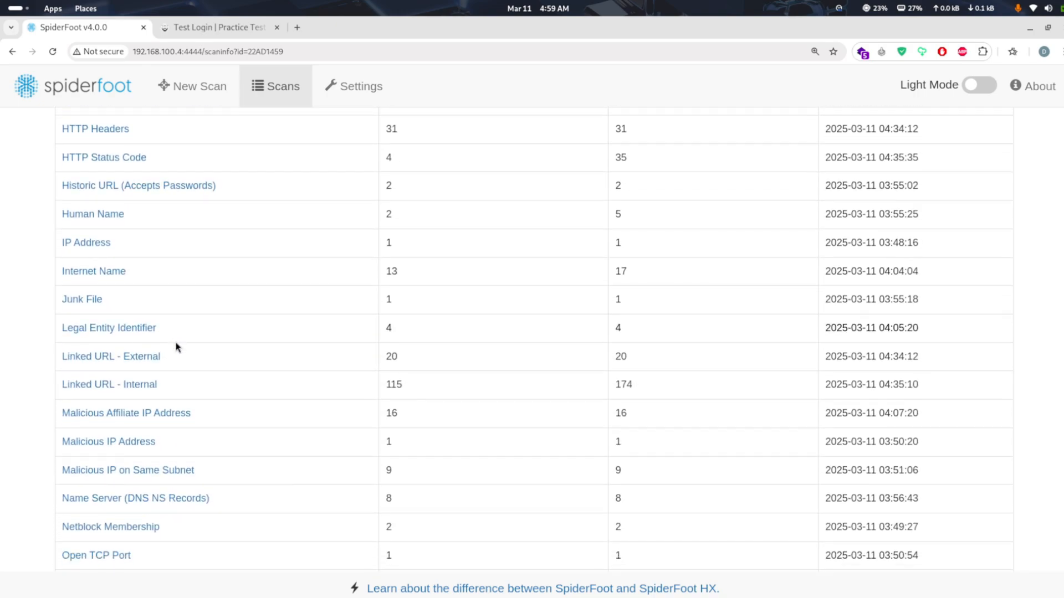
{"action": "scroll", "coordinate": [177, 348], "scroll_direction": "down", "scroll_amount": 3}
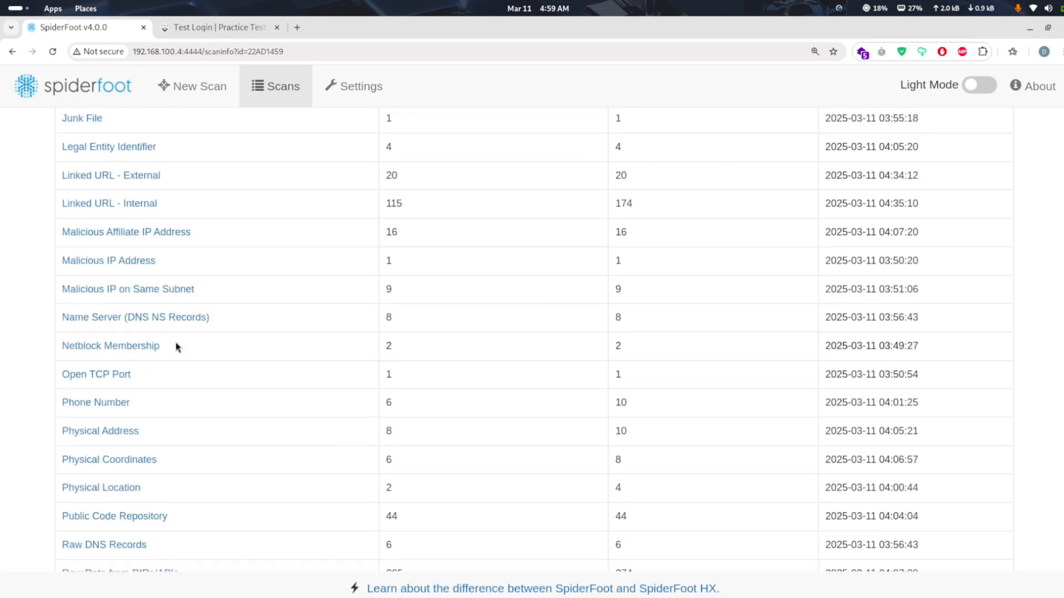
{"action": "left_click", "coordinate": [122, 403]}
{"action": "scroll", "coordinate": [230, 433], "scroll_direction": "down", "scroll_amount": 7}
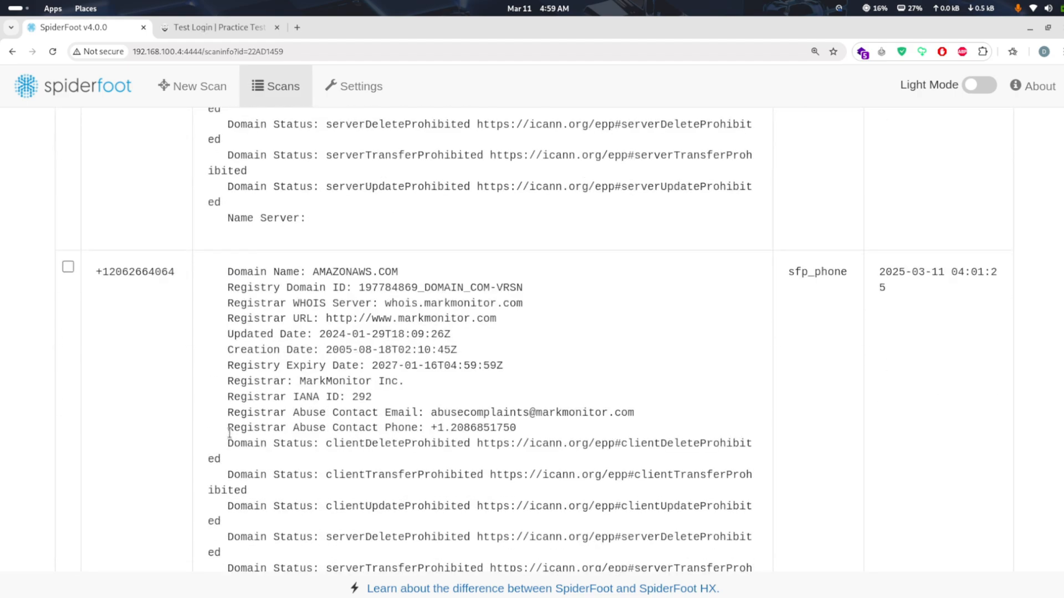
{"action": "scroll", "coordinate": [229, 433], "scroll_direction": "down", "scroll_amount": 3}
{"action": "scroll", "coordinate": [229, 433], "scroll_direction": "up", "scroll_amount": 1}
{"action": "scroll", "coordinate": [230, 433], "scroll_direction": "down", "scroll_amount": 3}
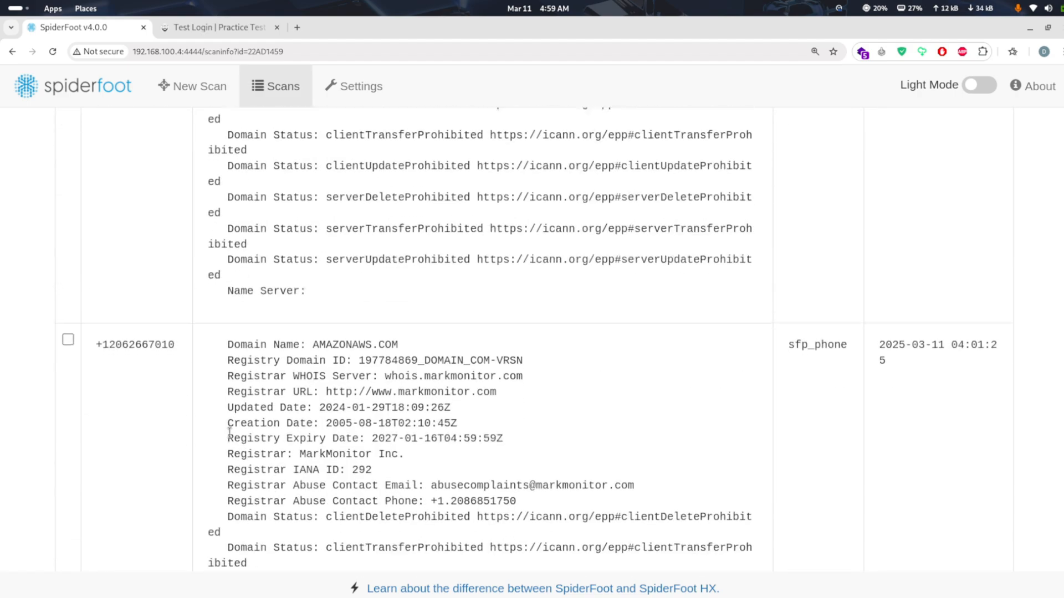
{"action": "scroll", "coordinate": [230, 433], "scroll_direction": "down", "scroll_amount": 20}
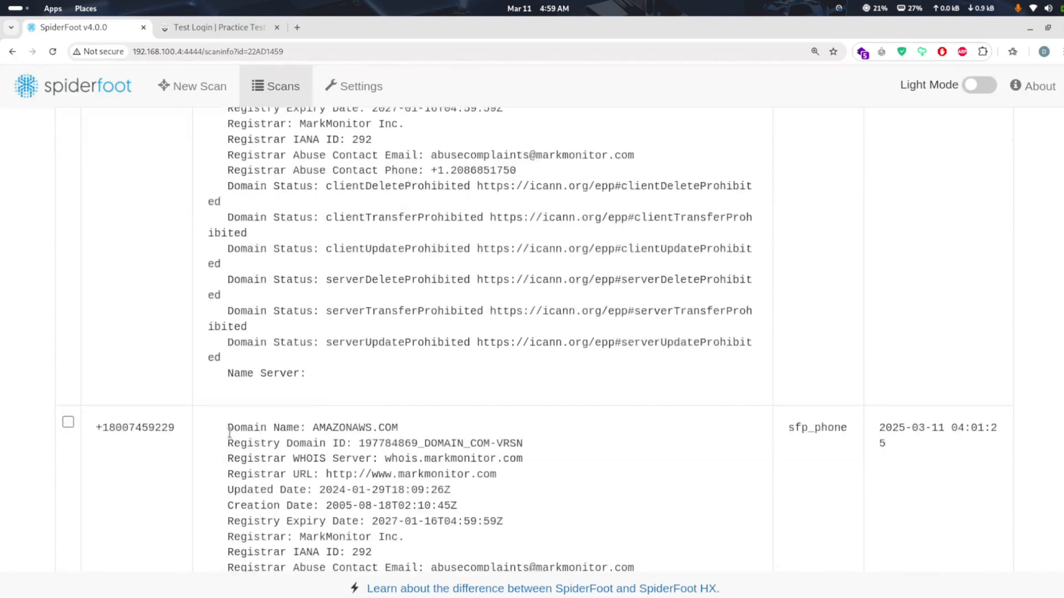
{"action": "scroll", "coordinate": [229, 433], "scroll_direction": "down", "scroll_amount": 20}
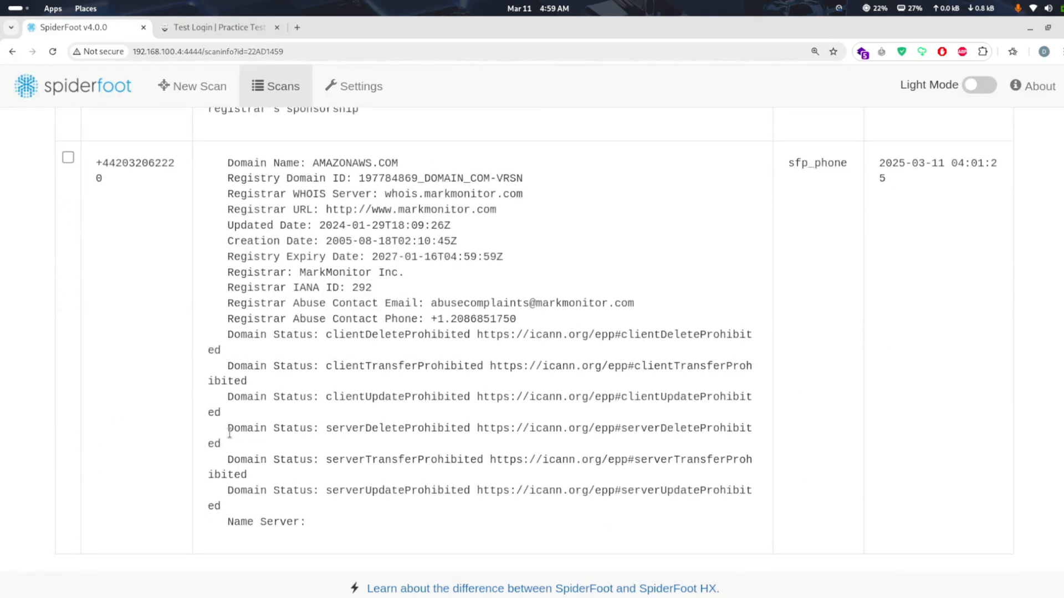
{"action": "scroll", "coordinate": [229, 433], "scroll_direction": "up", "scroll_amount": 20}
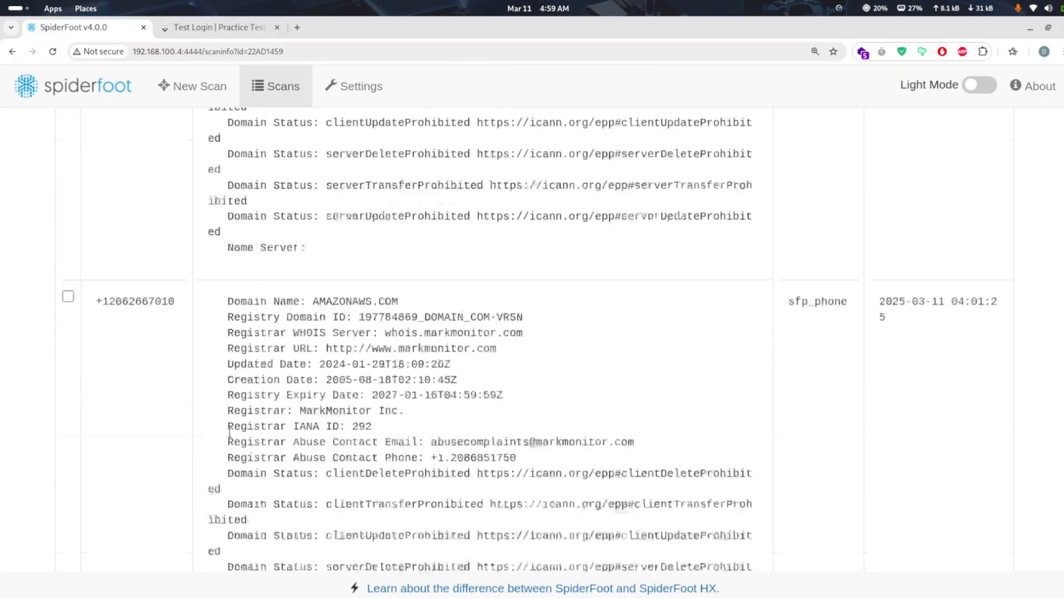
{"action": "scroll", "coordinate": [230, 432], "scroll_direction": "up", "scroll_amount": 15}
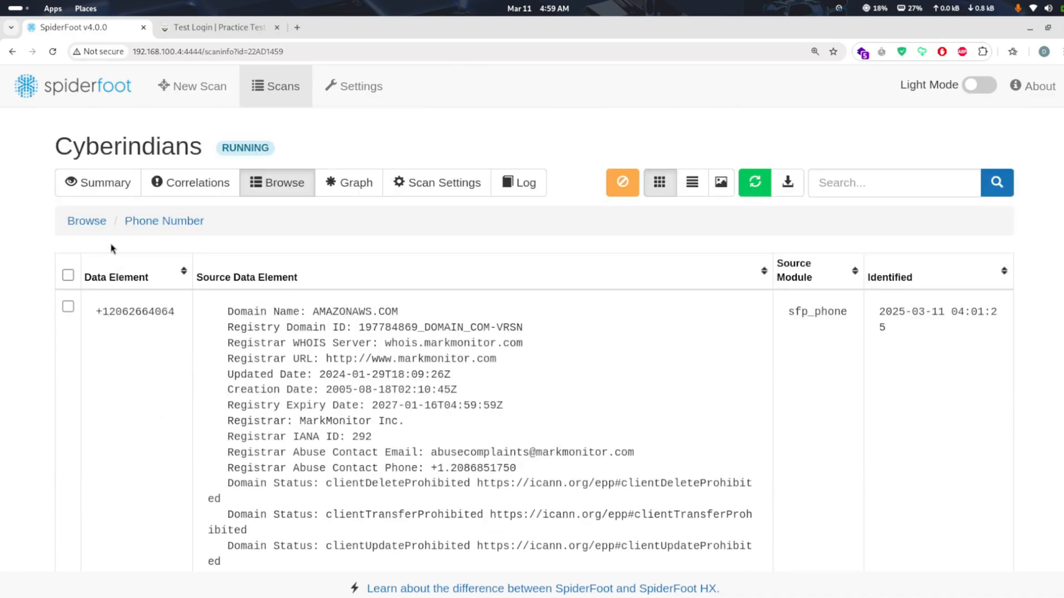
{"action": "left_click", "coordinate": [94, 223]}
Look through the data types, examine the Physical Address entries with their source data, and return to the list
{"action": "scroll", "coordinate": [198, 356], "scroll_direction": "down", "scroll_amount": 5}
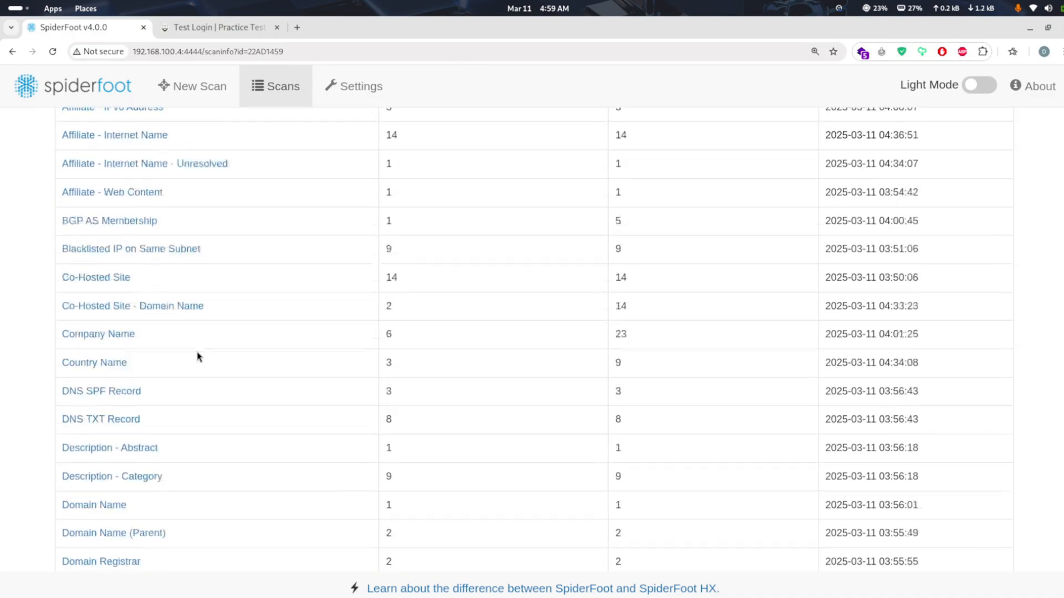
{"action": "scroll", "coordinate": [198, 356], "scroll_direction": "down", "scroll_amount": 3}
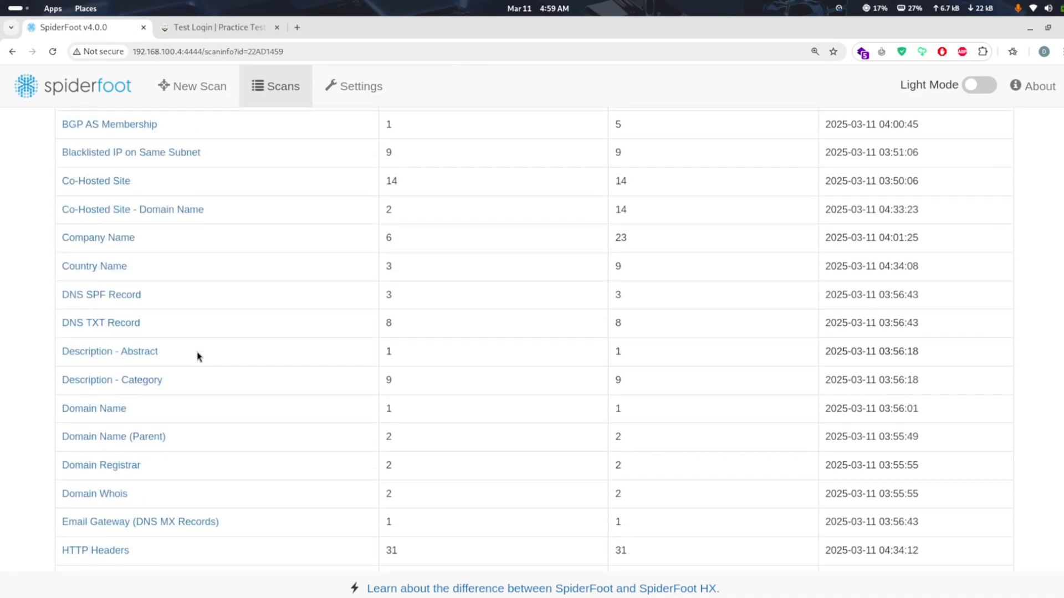
{"action": "scroll", "coordinate": [198, 356], "scroll_direction": "down", "scroll_amount": 4}
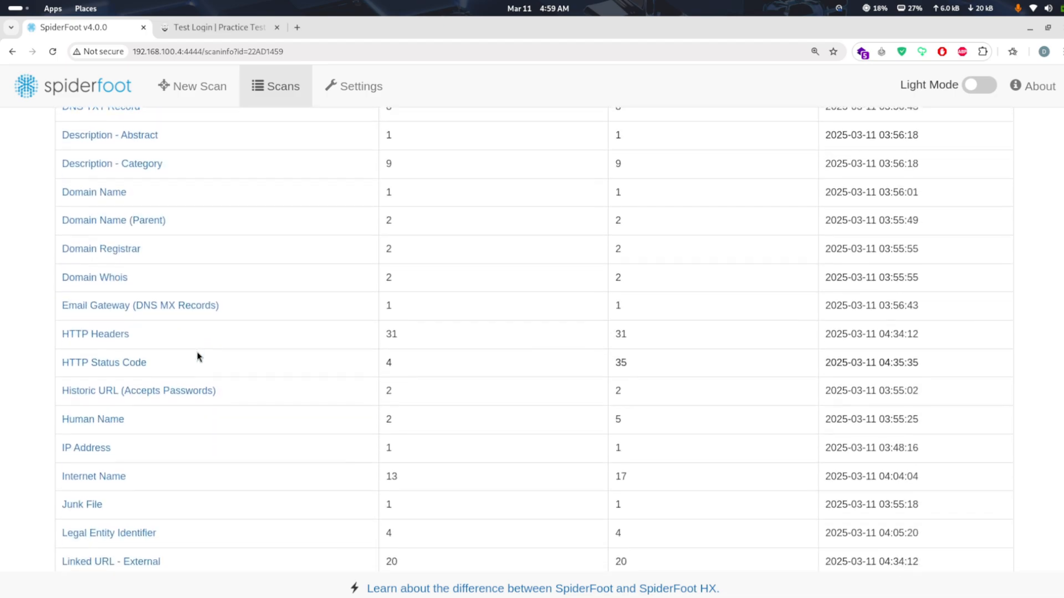
{"action": "scroll", "coordinate": [197, 357], "scroll_direction": "down", "scroll_amount": 1}
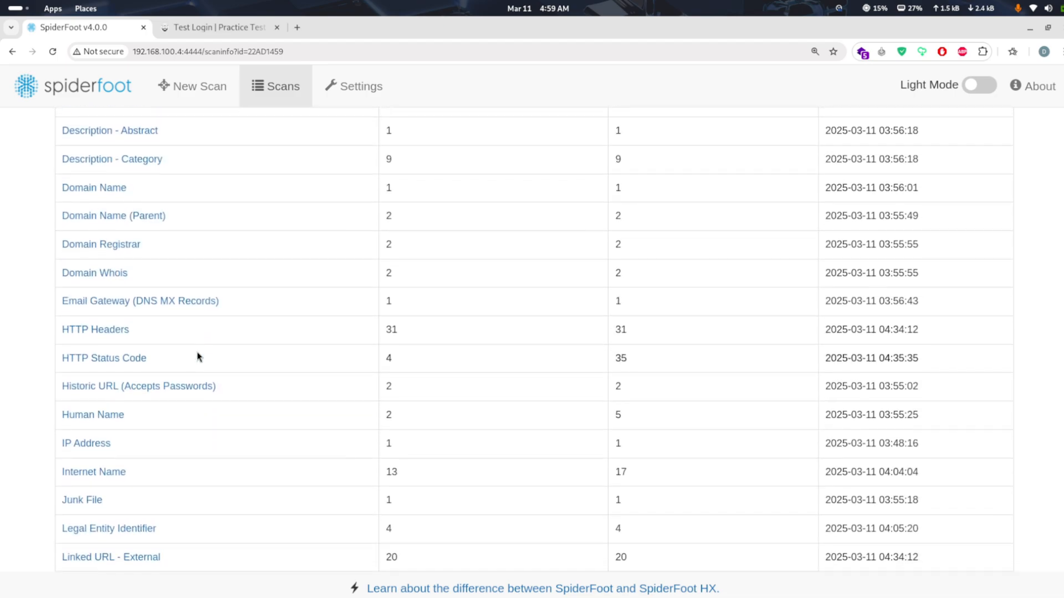
{"action": "scroll", "coordinate": [195, 357], "scroll_direction": "down", "scroll_amount": 2}
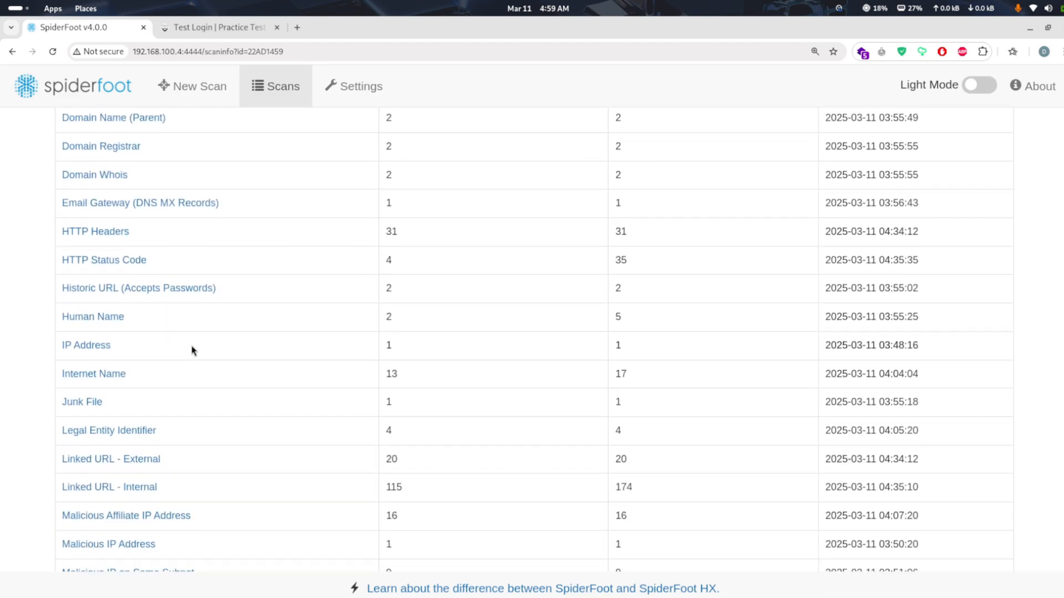
{"action": "scroll", "coordinate": [209, 392], "scroll_direction": "down", "scroll_amount": 5}
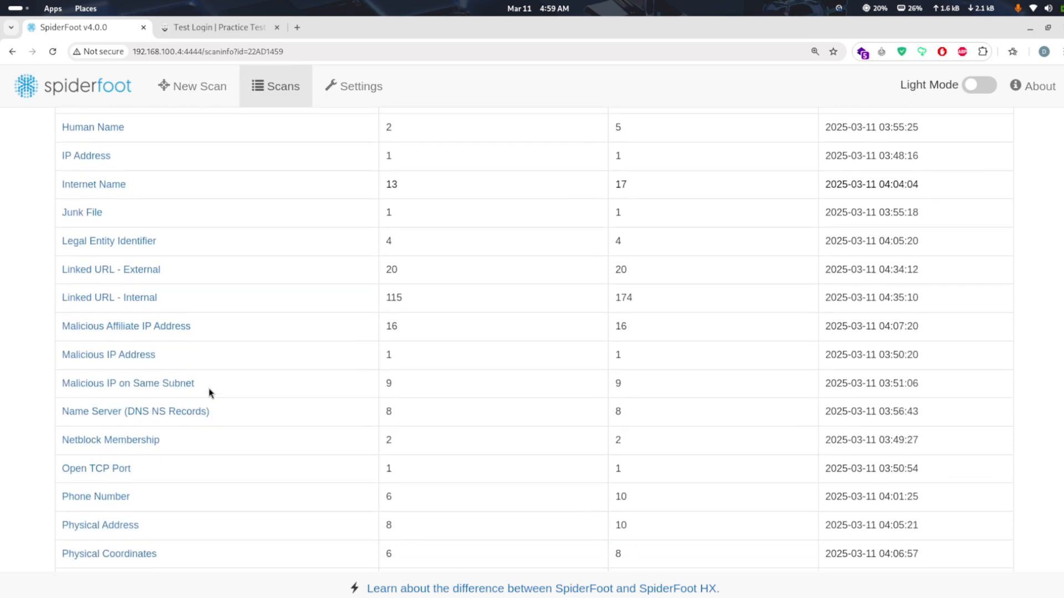
{"action": "scroll", "coordinate": [210, 393], "scroll_direction": "down", "scroll_amount": 1}
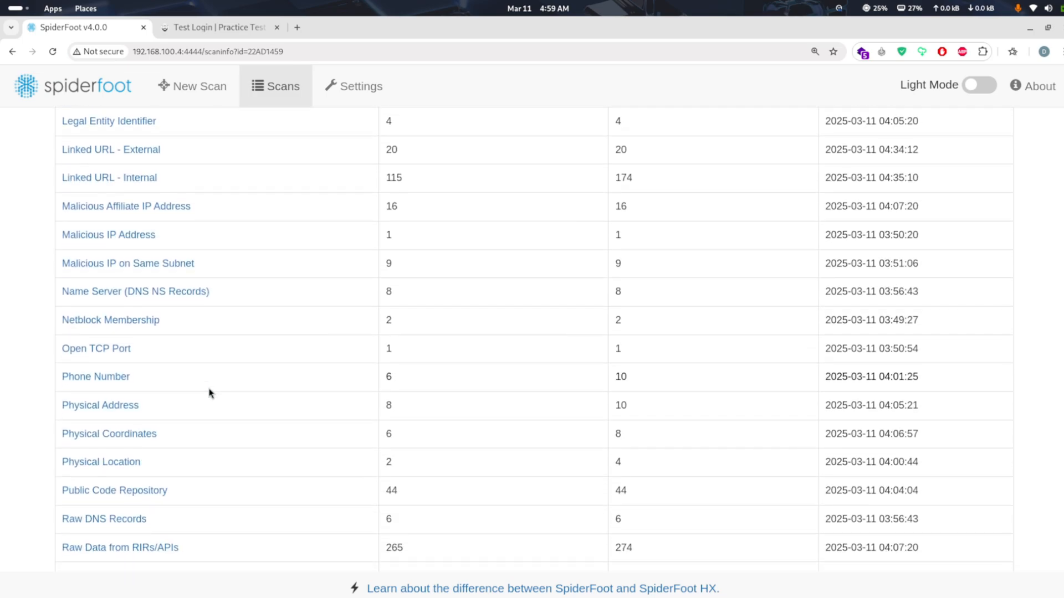
{"action": "scroll", "coordinate": [209, 392], "scroll_direction": "down", "scroll_amount": 1}
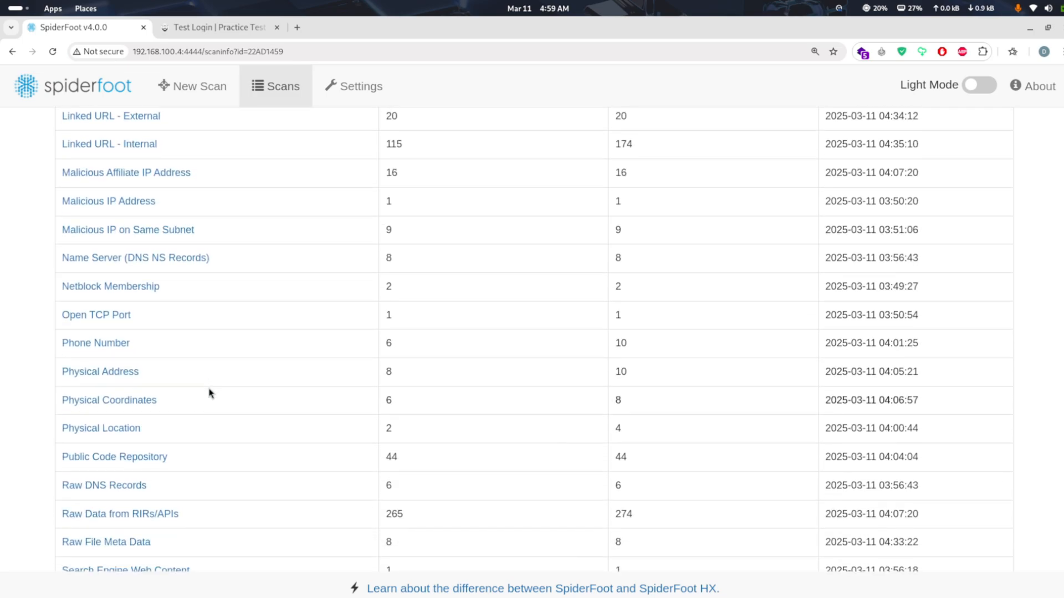
{"action": "left_click", "coordinate": [128, 379]}
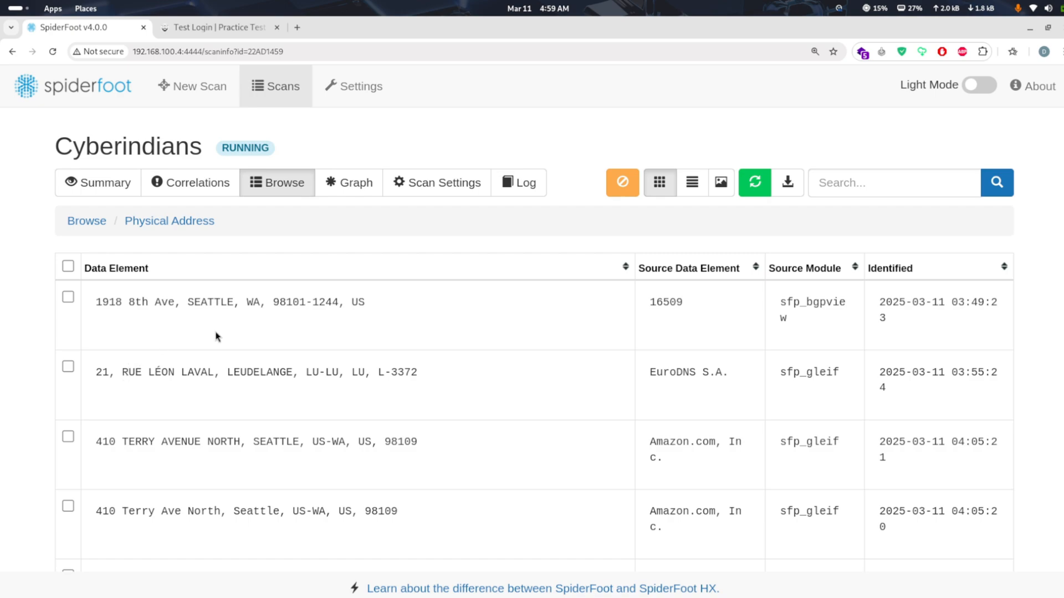
{"action": "scroll", "coordinate": [355, 363], "scroll_direction": "down", "scroll_amount": 8}
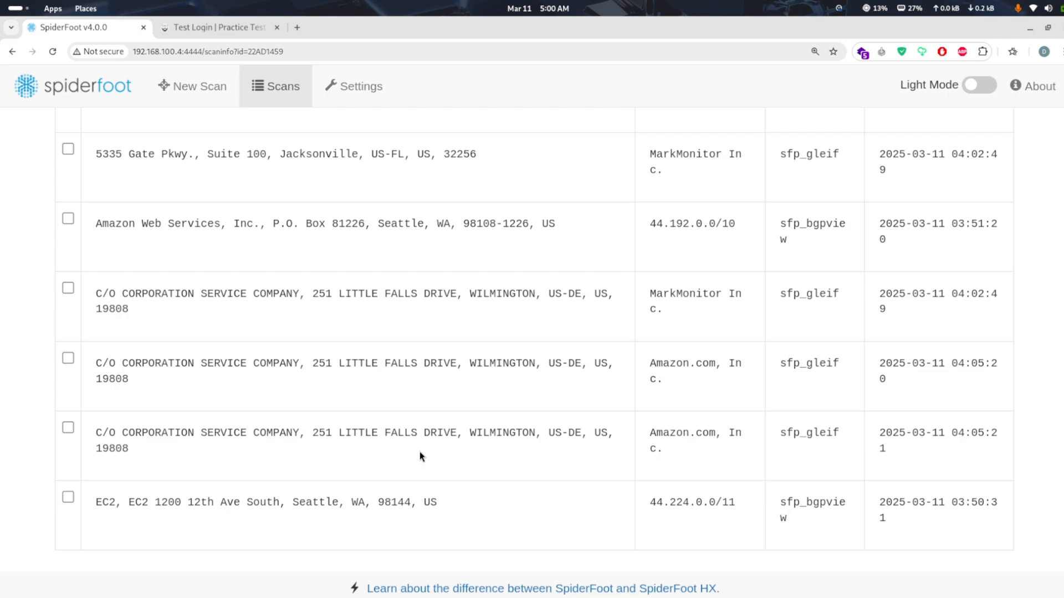
{"action": "scroll", "coordinate": [420, 451], "scroll_direction": "up", "scroll_amount": 10}
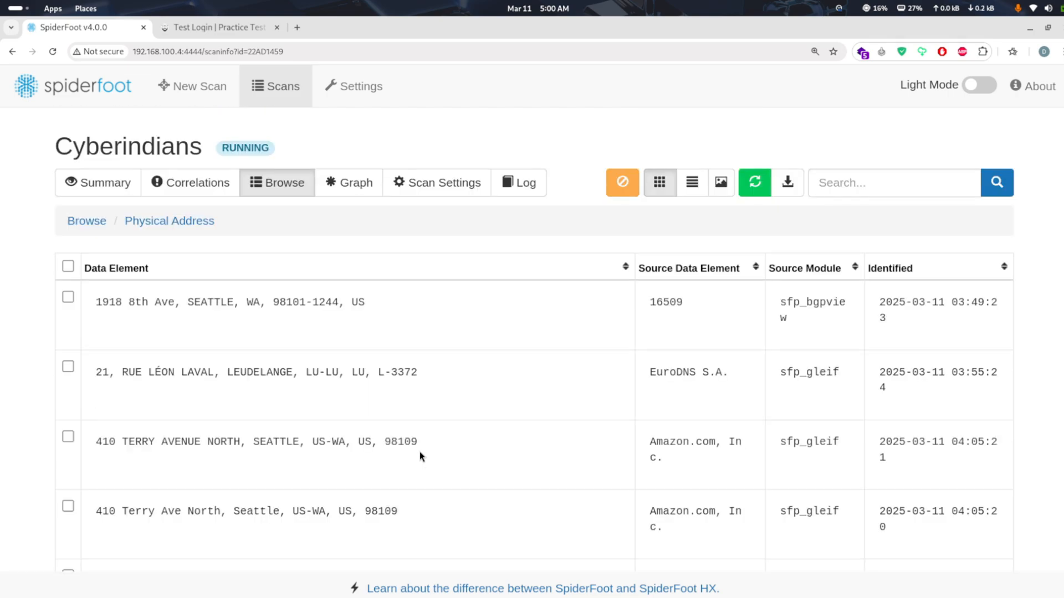
{"action": "left_click", "coordinate": [92, 222]}
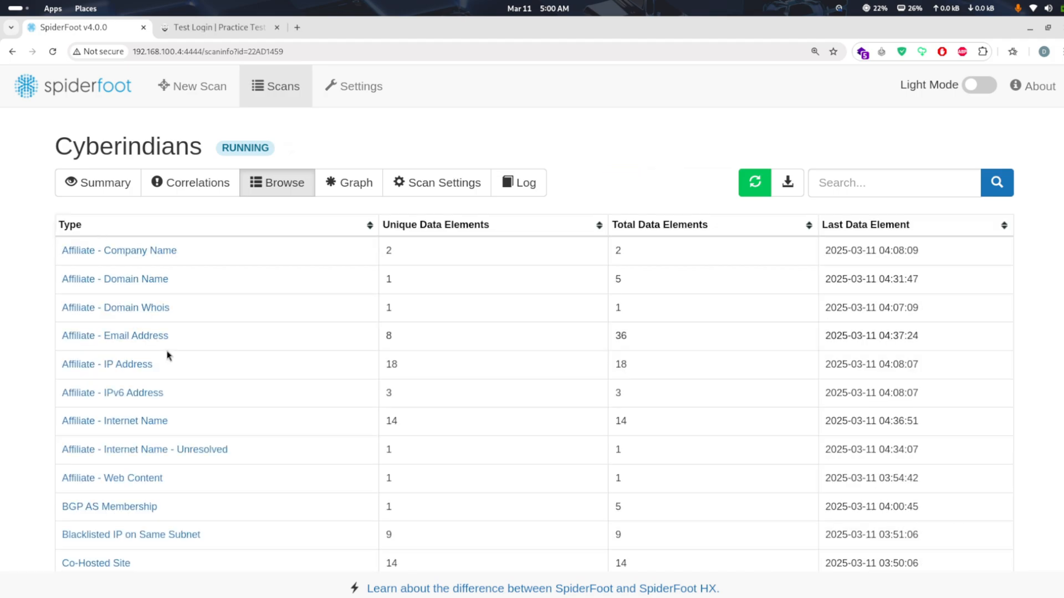
Open the Physical Coordinates results and select the coordinate pair in the first entry
{"action": "scroll", "coordinate": [166, 352], "scroll_direction": "down", "scroll_amount": 10}
{"action": "scroll", "coordinate": [167, 355], "scroll_direction": "down", "scroll_amount": 4}
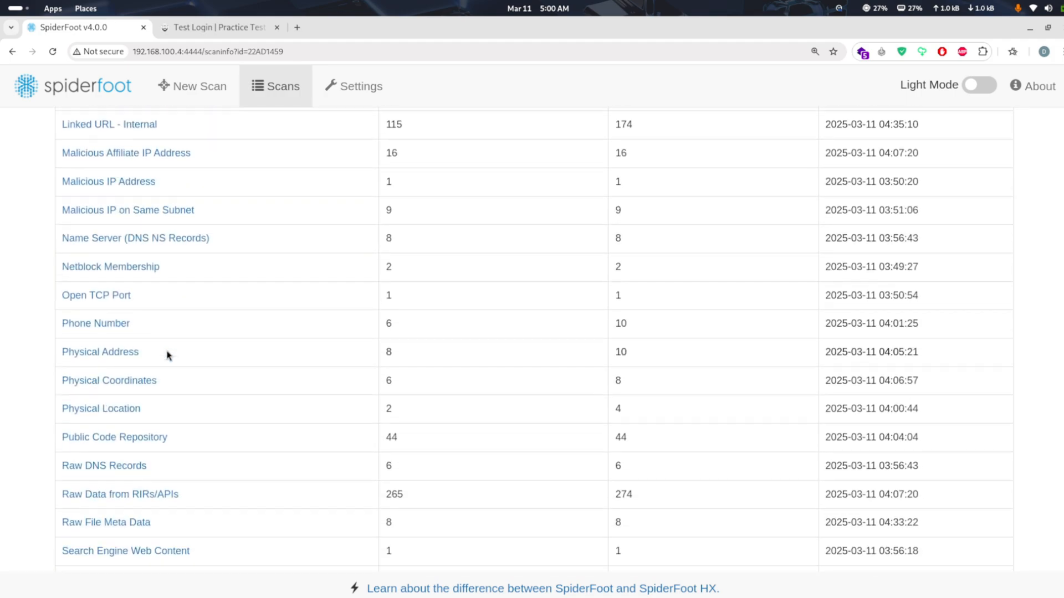
{"action": "left_click", "coordinate": [145, 379]}
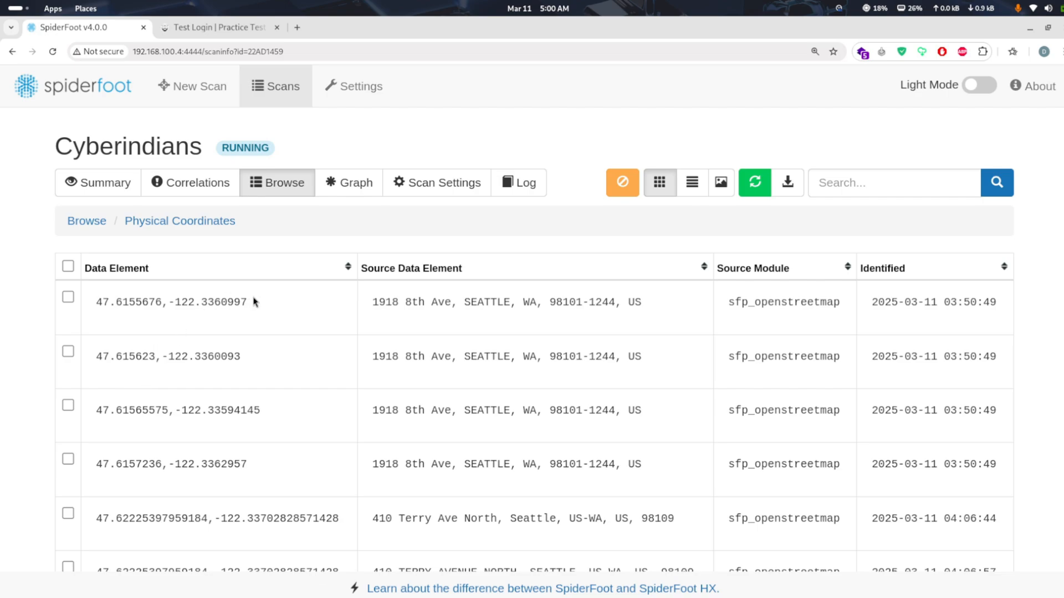
{"action": "triple_click", "coordinate": [233, 304]}
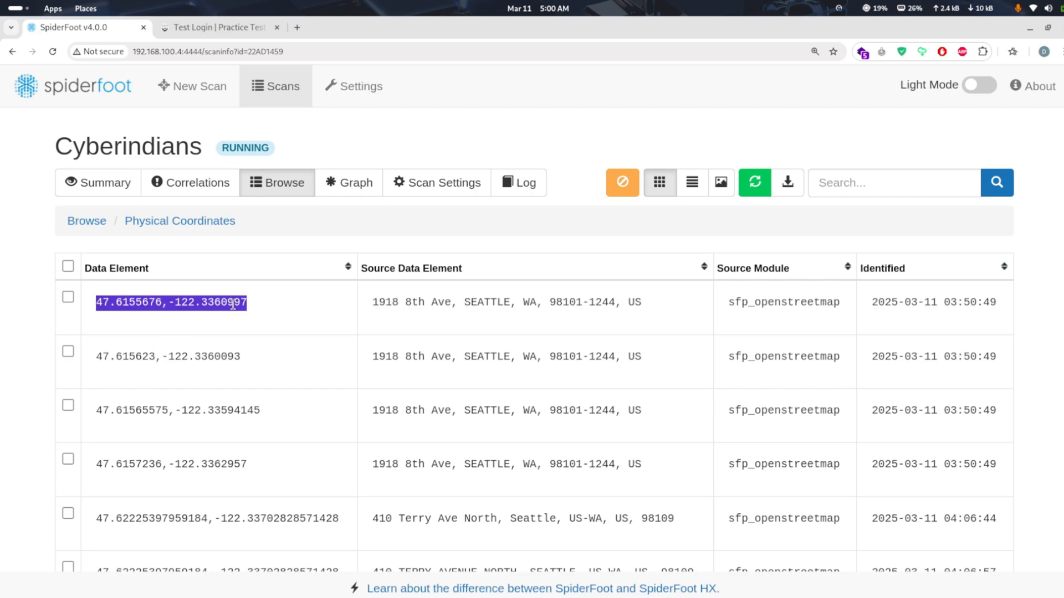
{"action": "left_click", "coordinate": [233, 304]}
{"action": "triple_click", "coordinate": [233, 305]}
Search the web for "google maps" in a new browser tab and look through the results
{"action": "left_click", "coordinate": [297, 27]}
{"action": "type", "text": "g"}
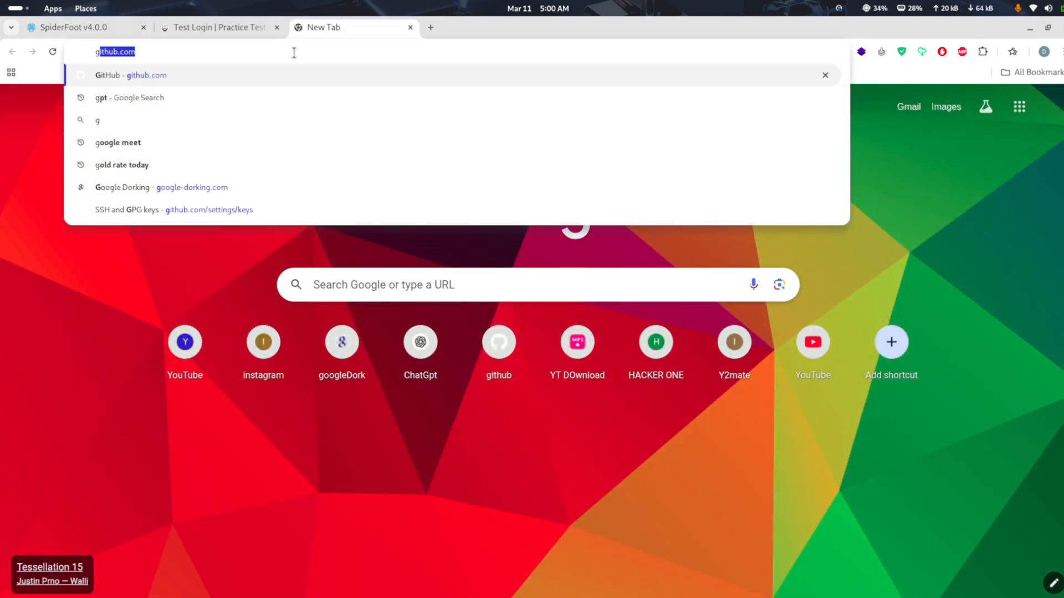
{"action": "type", "text": "oogle mep"}
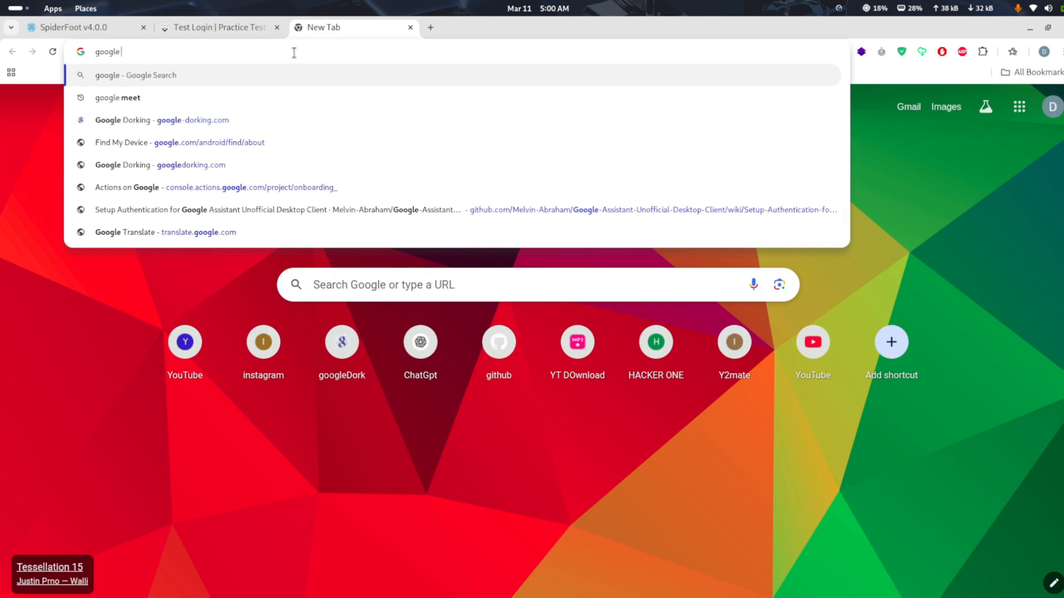
{"action": "key", "text": "BackSpace"}
{"action": "key", "text": "BackSpace"}
{"action": "type", "text": "ap"}
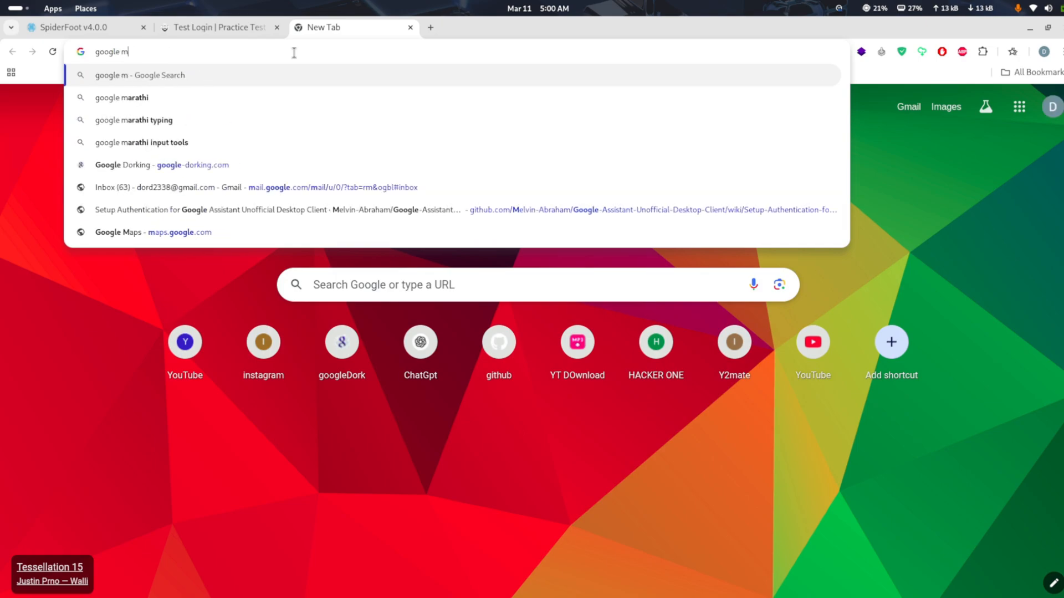
{"action": "key", "text": "Return"}
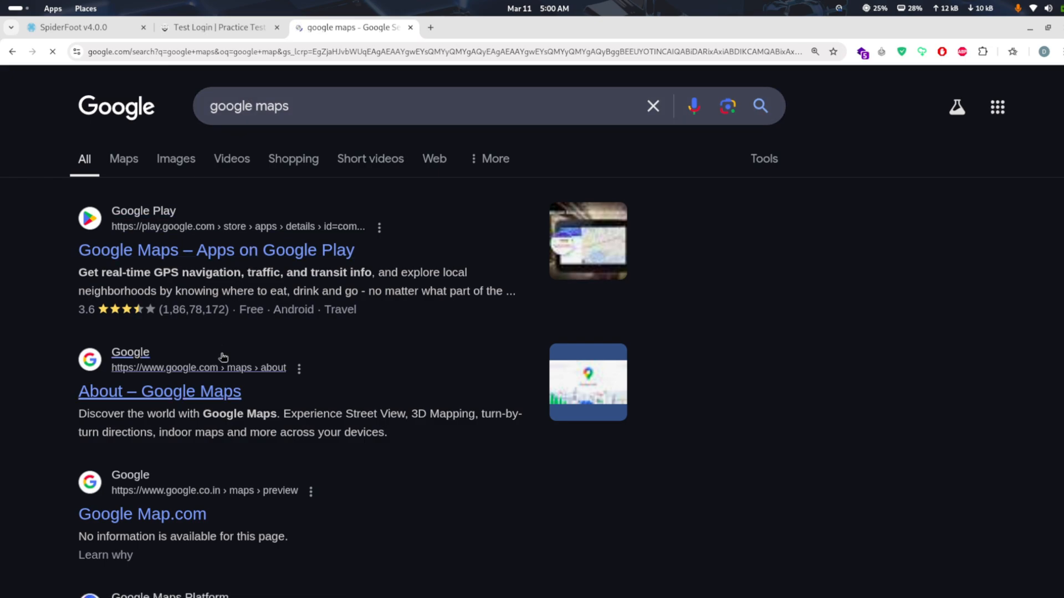
{"action": "scroll", "coordinate": [178, 516], "scroll_direction": "down", "scroll_amount": 3}
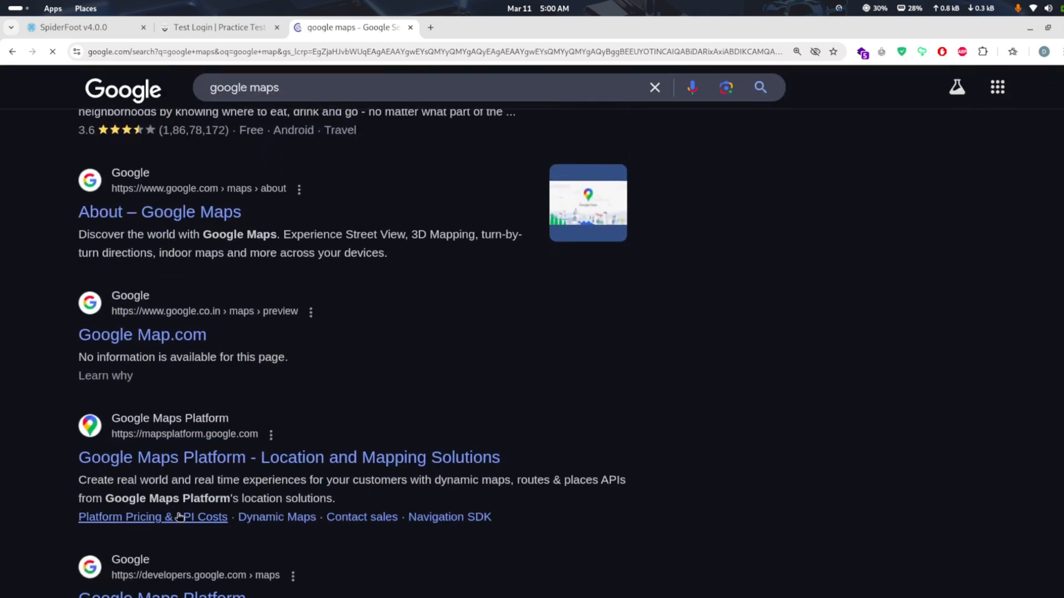
{"action": "scroll", "coordinate": [209, 494], "scroll_direction": "down", "scroll_amount": 5}
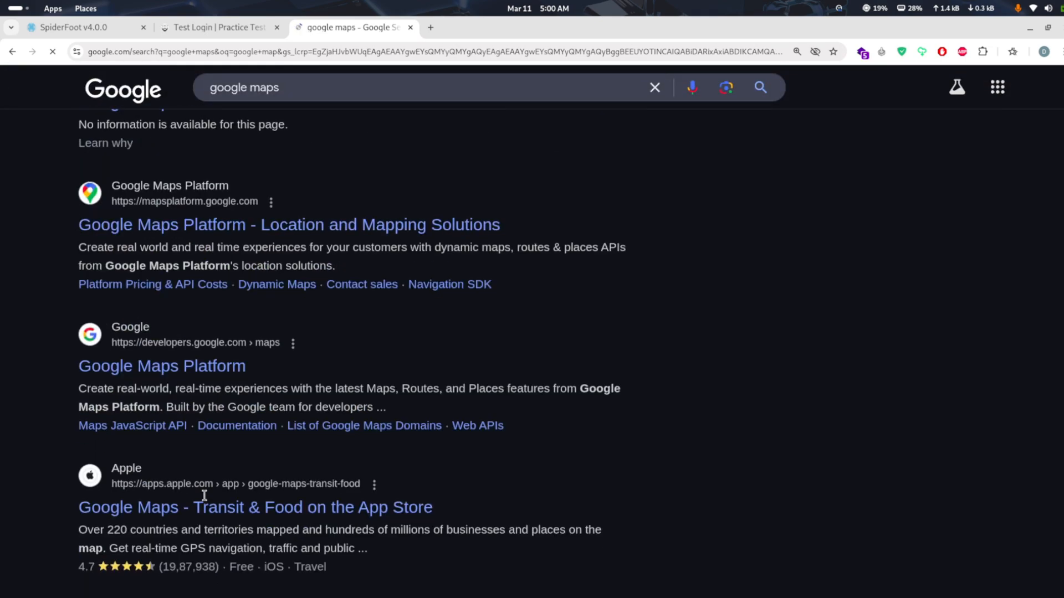
{"action": "scroll", "coordinate": [220, 404], "scroll_direction": "up", "scroll_amount": 8}
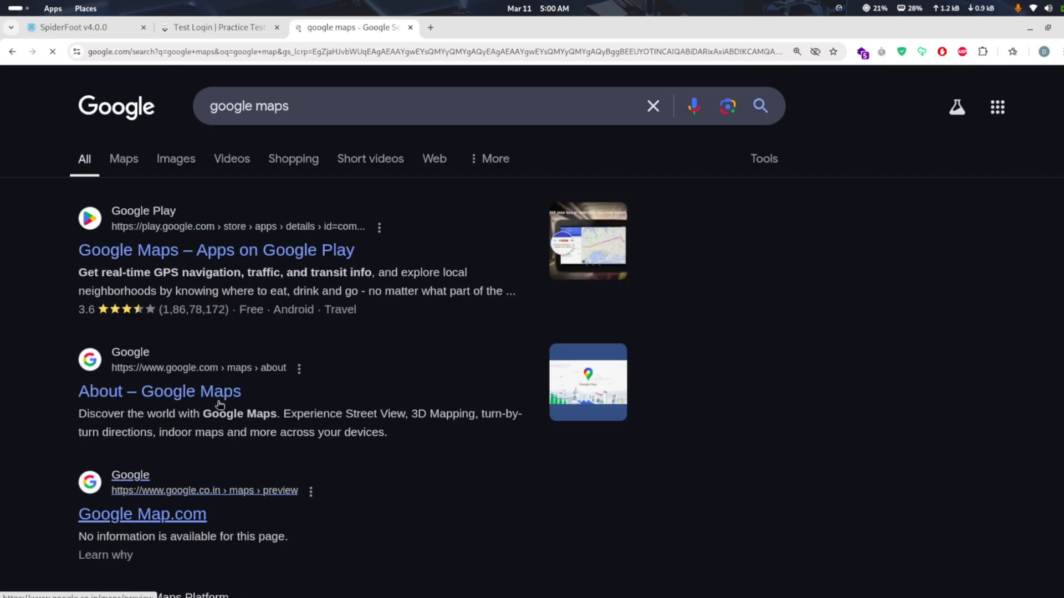
Change the web search to "google map" and open the Google Maps result from maps.google.com
{"action": "left_click", "coordinate": [309, 107]}
{"action": "key", "text": "BackSpace"}
{"action": "key", "text": "Return"}
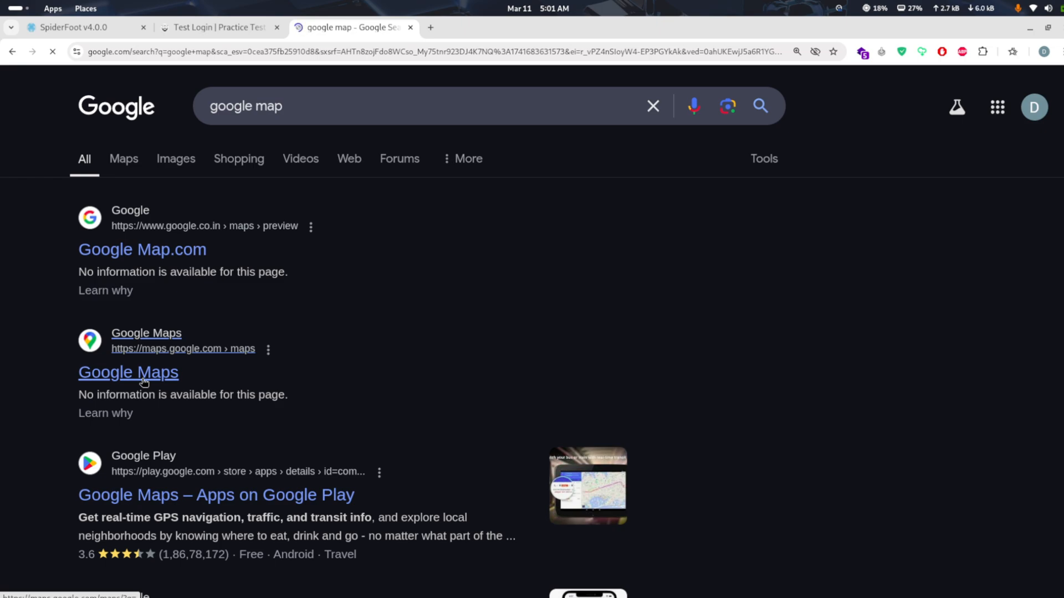
Switch back to SpiderFoot and examine the remaining Physical Coordinates entries with their source addresses
{"action": "left_click", "coordinate": [83, 28]}
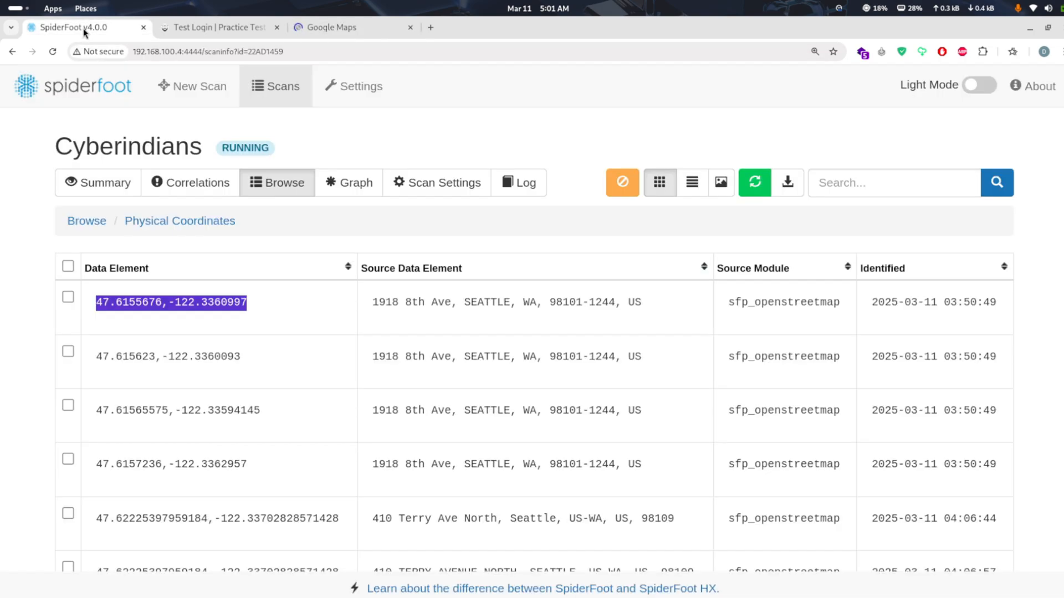
{"action": "scroll", "coordinate": [123, 256], "scroll_direction": "down", "scroll_amount": 3}
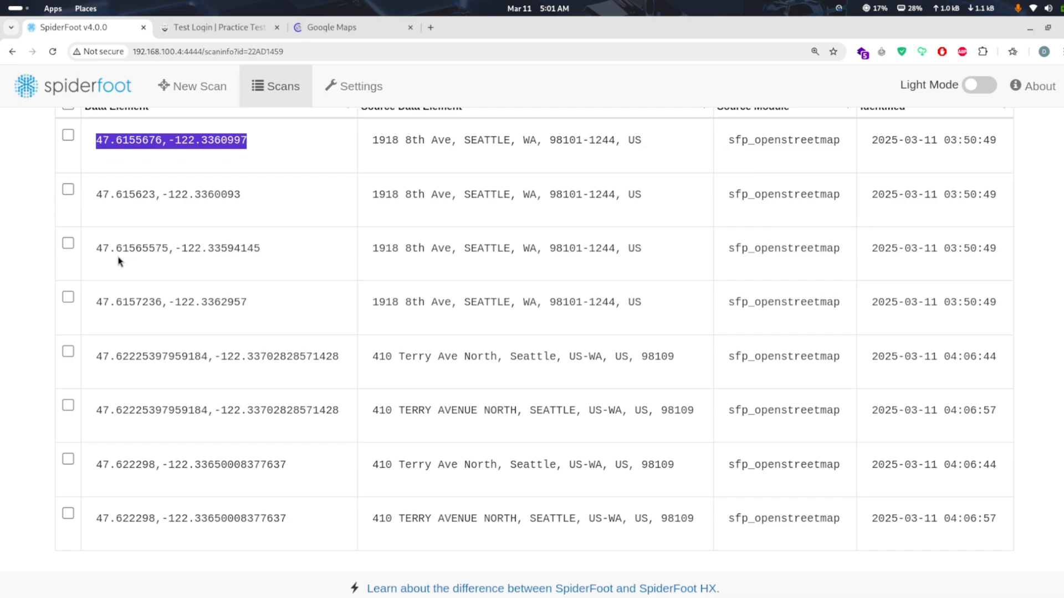
{"action": "scroll", "coordinate": [120, 261], "scroll_direction": "up", "scroll_amount": 3}
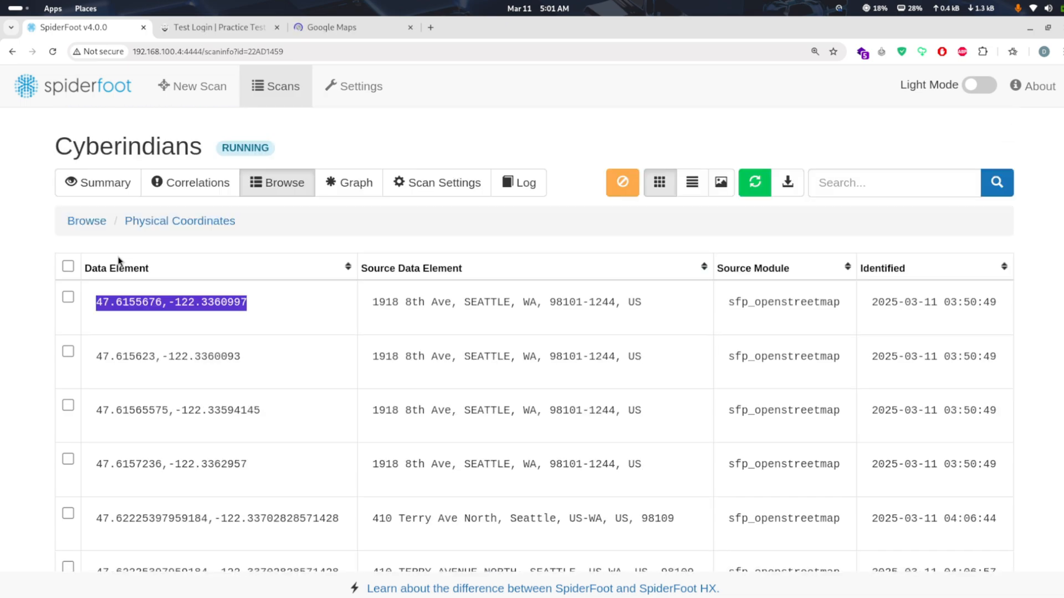
Return to the Cyberindians scan's full list of data types and examine the remaining entries down to Web Technology
{"action": "left_click", "coordinate": [85, 225]}
{"action": "scroll", "coordinate": [142, 330], "scroll_direction": "down", "scroll_amount": 15}
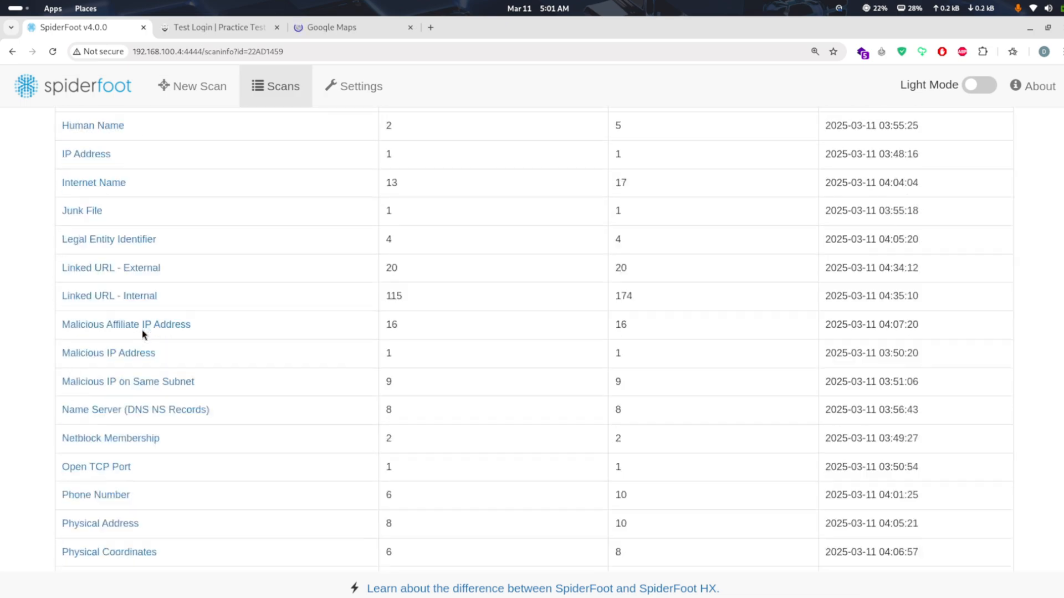
{"action": "scroll", "coordinate": [142, 331], "scroll_direction": "down", "scroll_amount": 4}
{"action": "scroll", "coordinate": [141, 331], "scroll_direction": "down", "scroll_amount": 3}
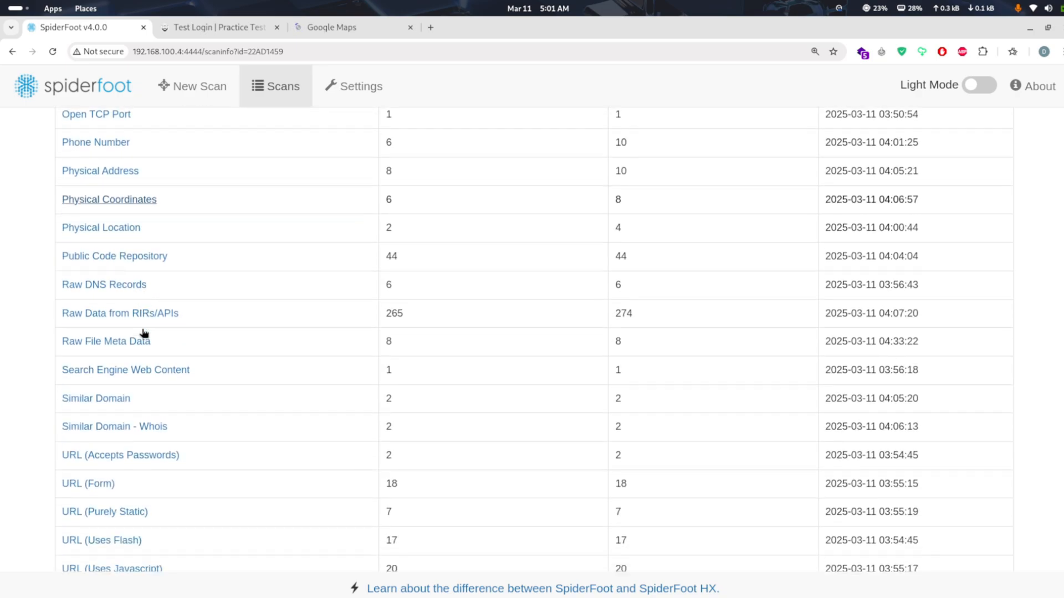
{"action": "scroll", "coordinate": [143, 333], "scroll_direction": "down", "scroll_amount": 4}
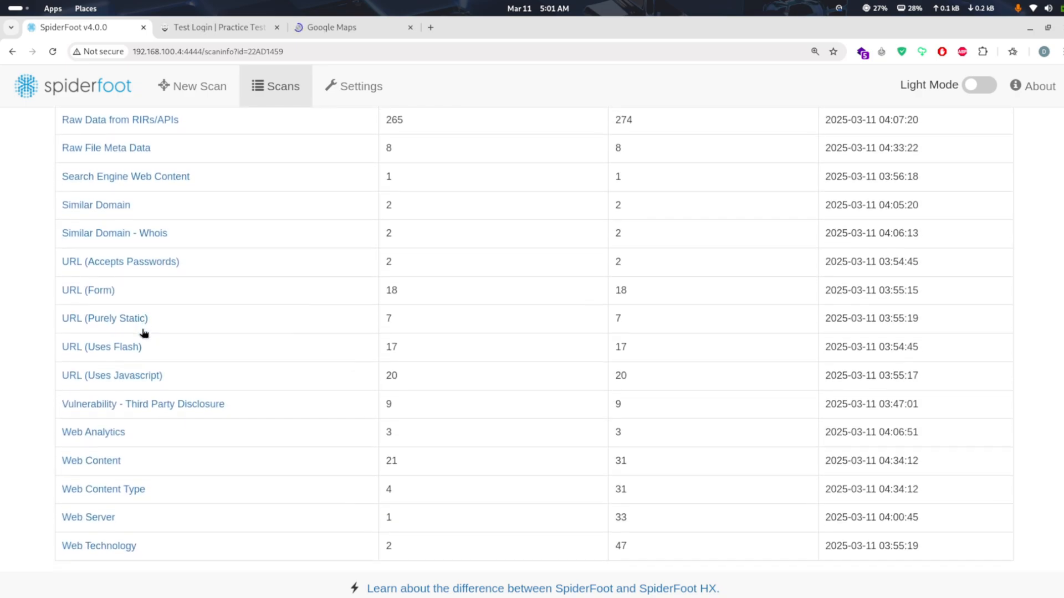
{"action": "scroll", "coordinate": [143, 332], "scroll_direction": "down", "scroll_amount": 1}
{"action": "right_click", "coordinate": [143, 332]}
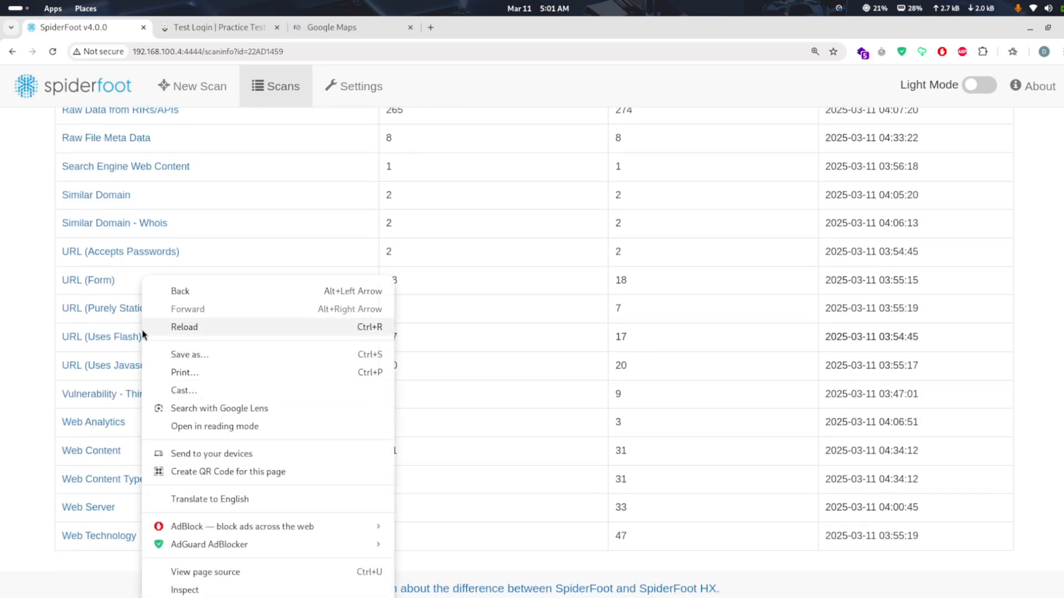
{"action": "left_click", "coordinate": [34, 457]}
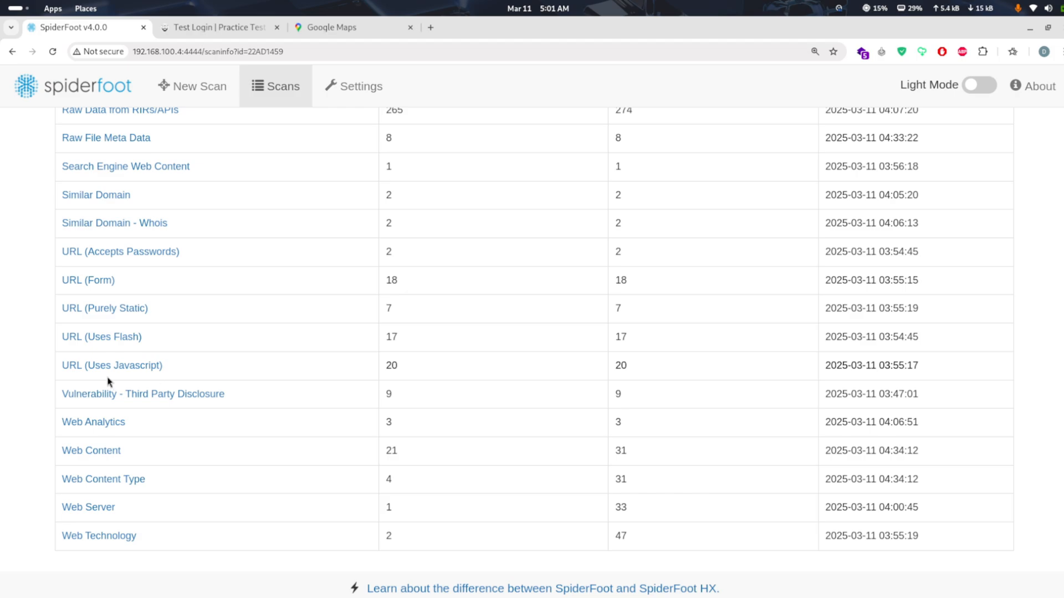
{"action": "left_click_drag", "start_coordinate": [109, 380], "coordinate": [240, 164]}
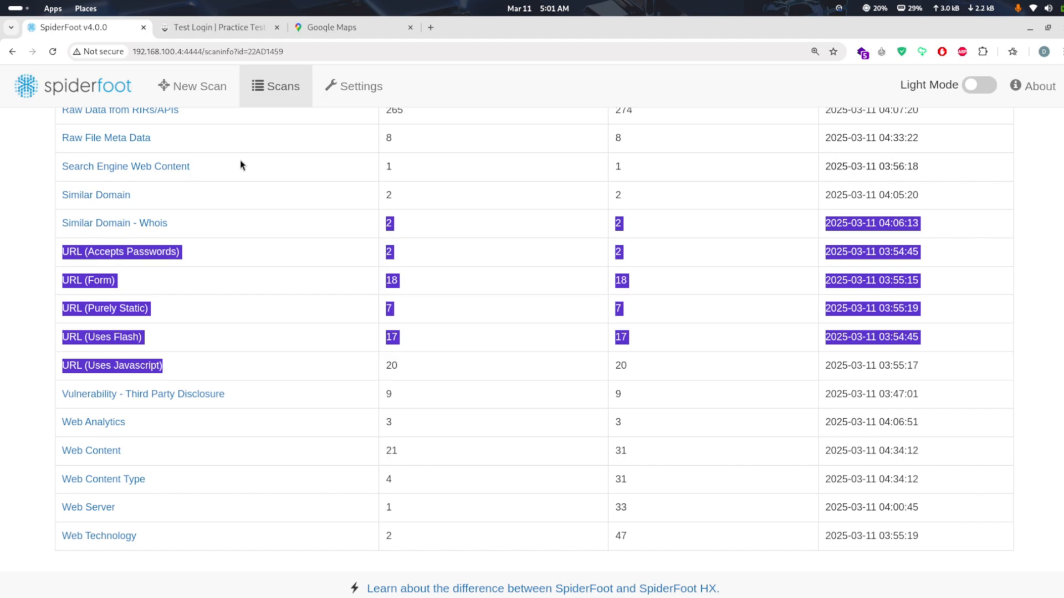
Open the SpiderFoot settings and look through the global options and the list of modules that need API keys
{"action": "left_click", "coordinate": [365, 88]}
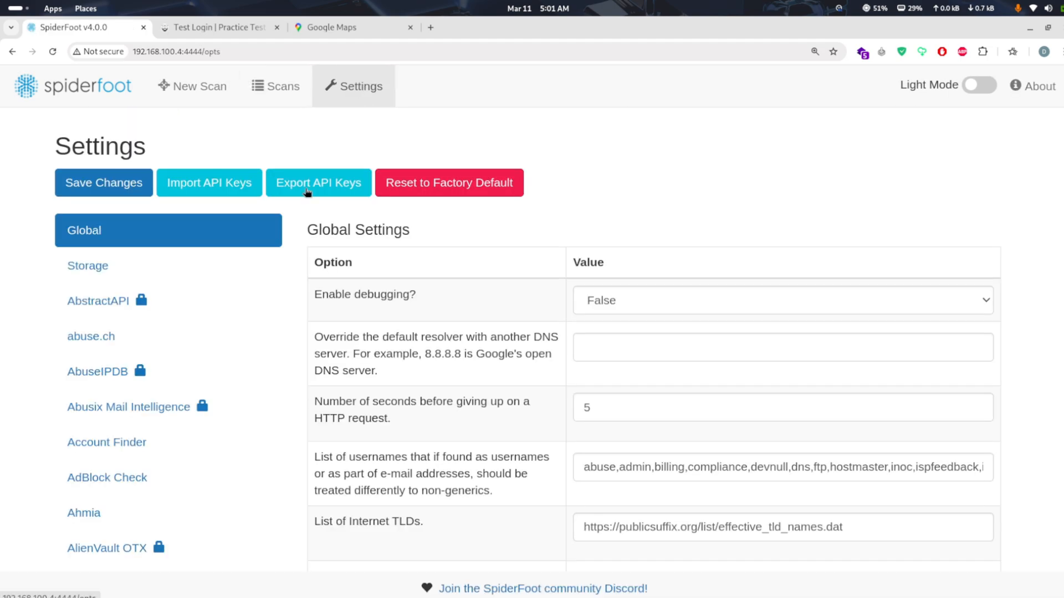
{"action": "scroll", "coordinate": [361, 390], "scroll_direction": "down", "scroll_amount": 15}
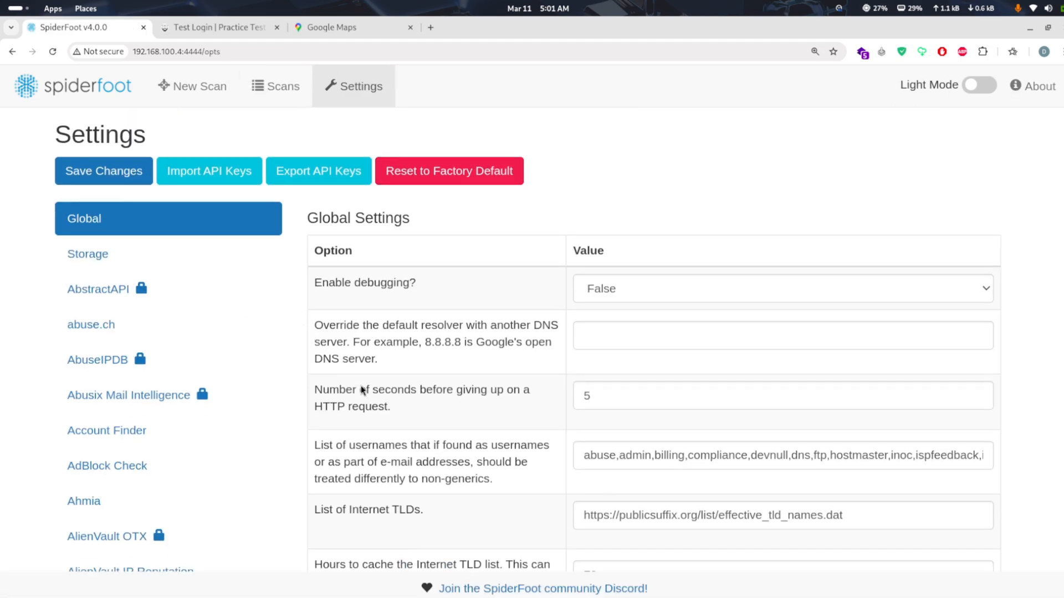
{"action": "scroll", "coordinate": [360, 390], "scroll_direction": "up", "scroll_amount": 1}
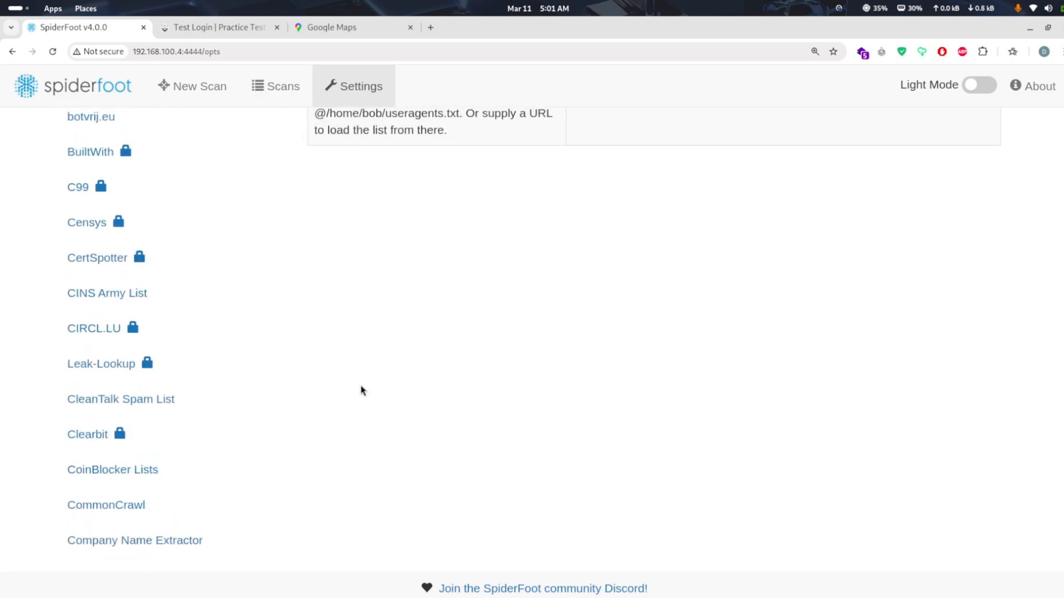
{"action": "scroll", "coordinate": [360, 390], "scroll_direction": "down", "scroll_amount": 2}
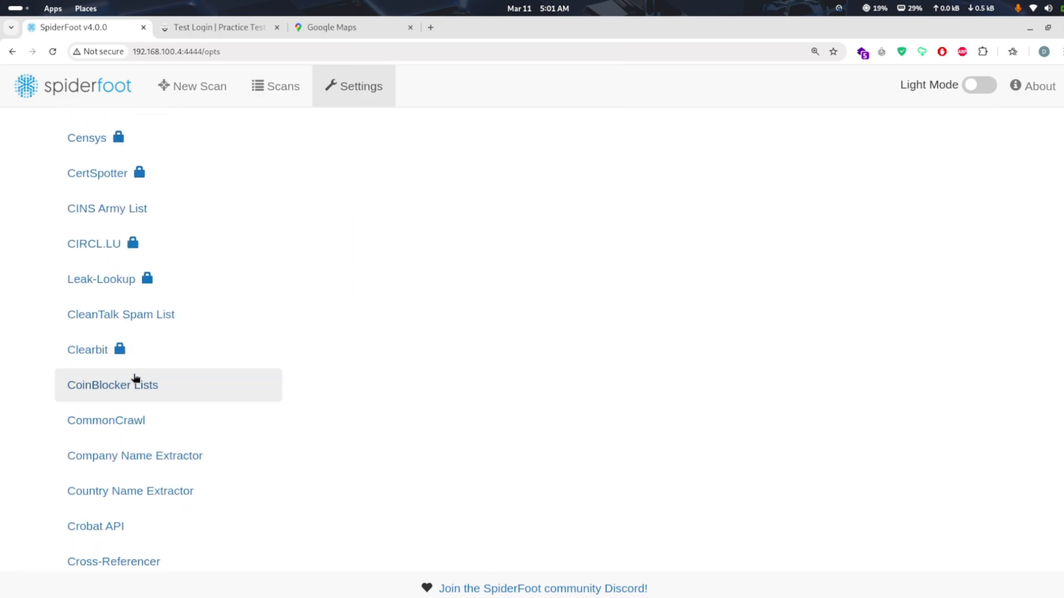
Open the Clearbit module's settings and examine its summary and API key option
{"action": "left_click", "coordinate": [116, 354]}
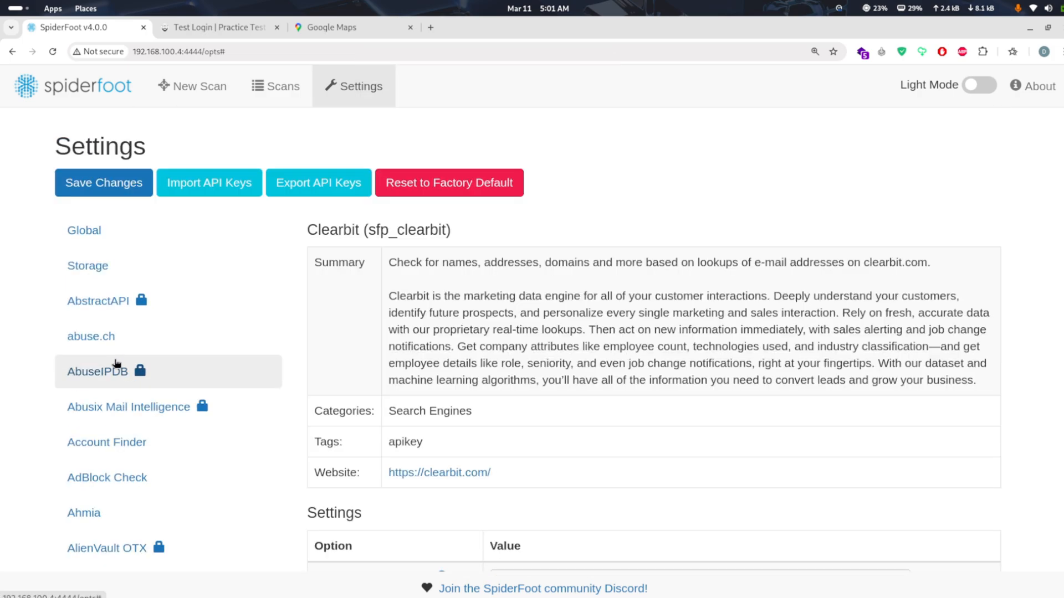
{"action": "scroll", "coordinate": [280, 370], "scroll_direction": "down", "scroll_amount": 4}
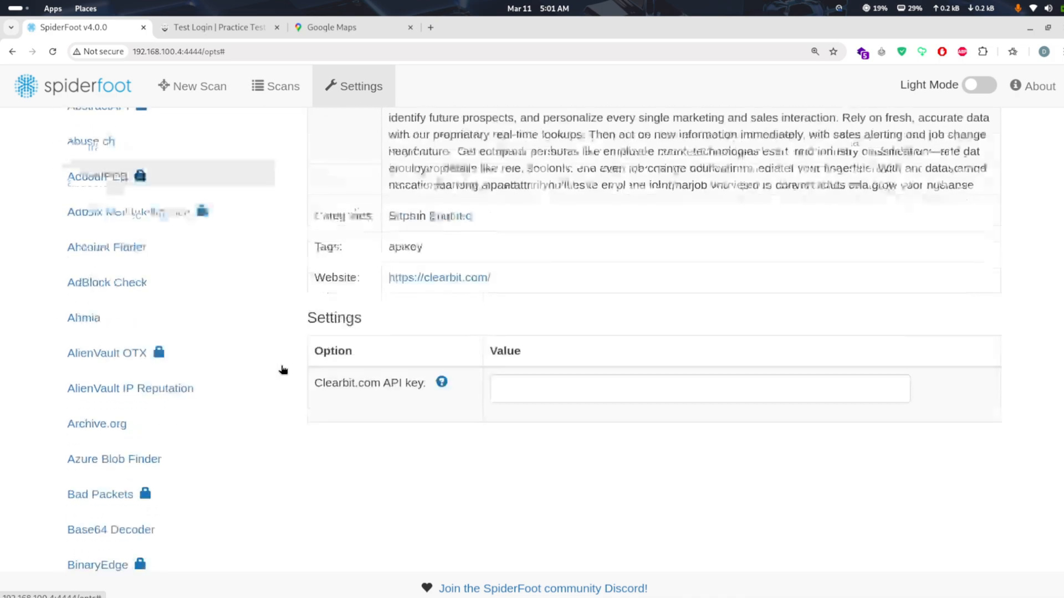
{"action": "scroll", "coordinate": [282, 370], "scroll_direction": "up", "scroll_amount": 4}
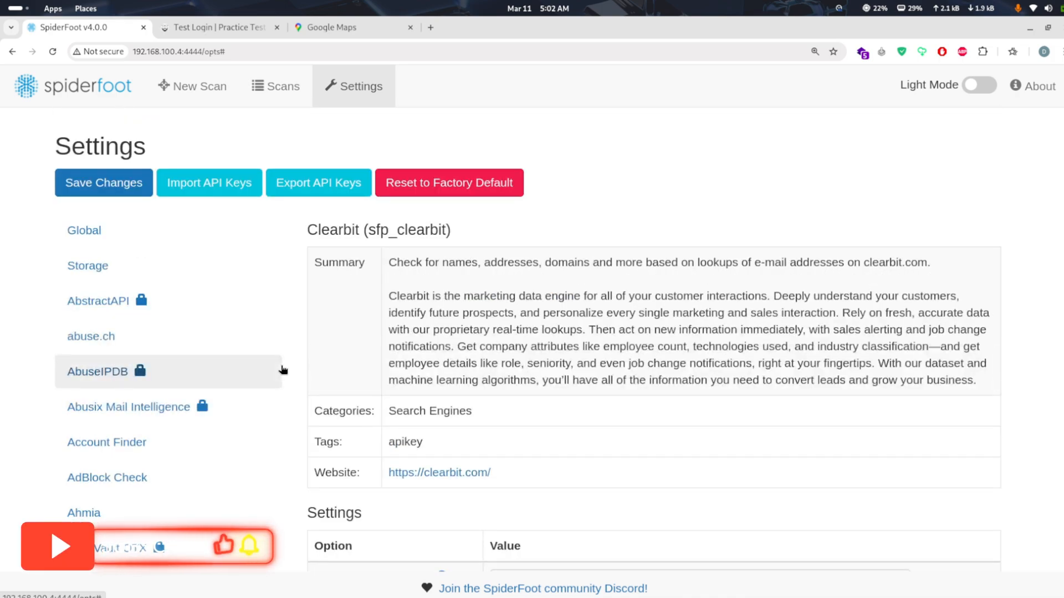